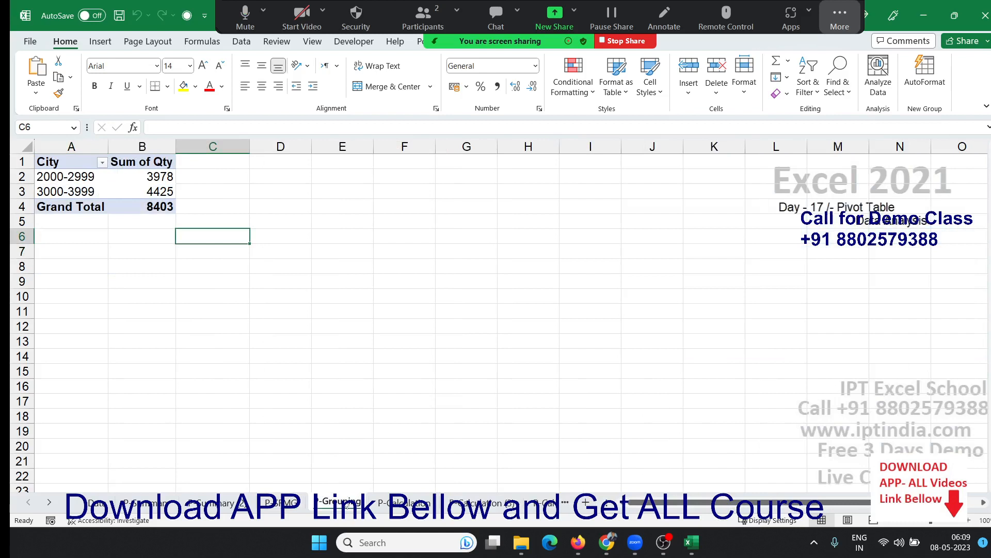
- Delete all cells of the P-SFMG sheet, including its quarterly PivotTable
{"action": "left_click", "coordinate": [281, 502]}
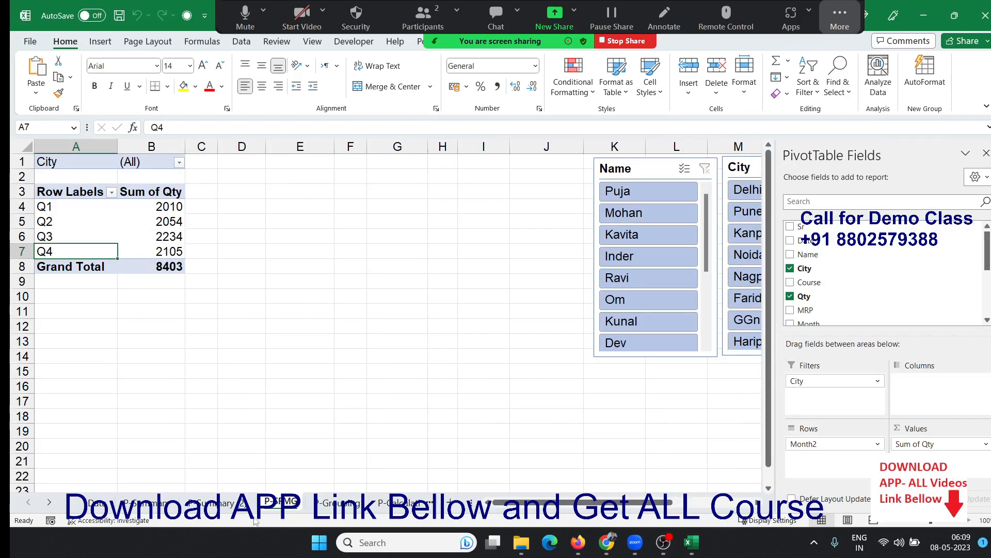
{"action": "left_click", "coordinate": [229, 503]}
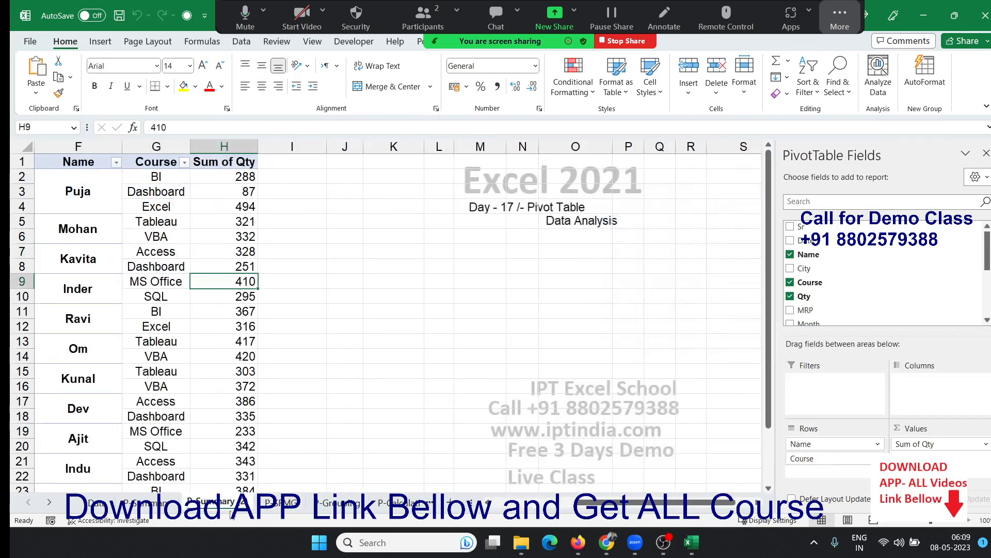
{"action": "left_click", "coordinate": [270, 506]}
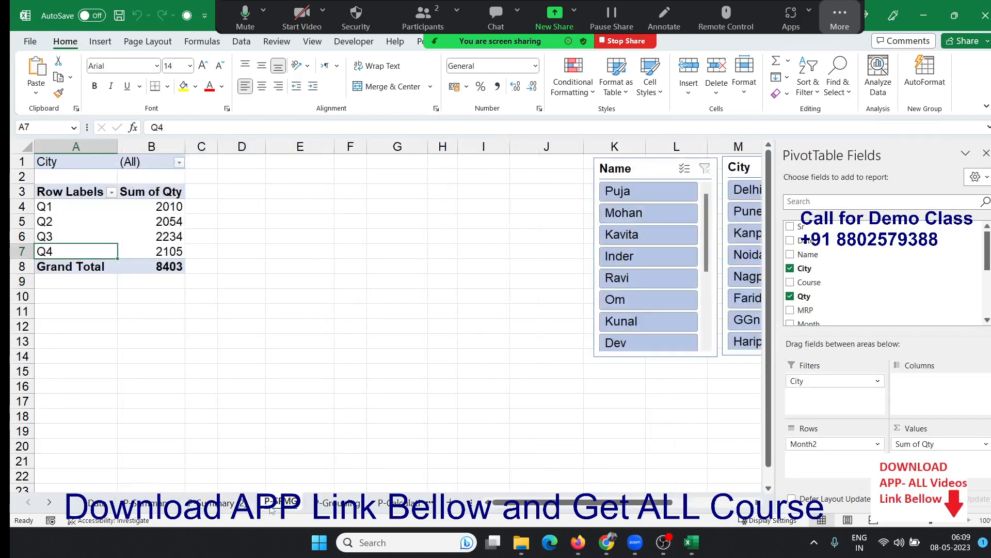
{"action": "left_click", "coordinate": [356, 373]}
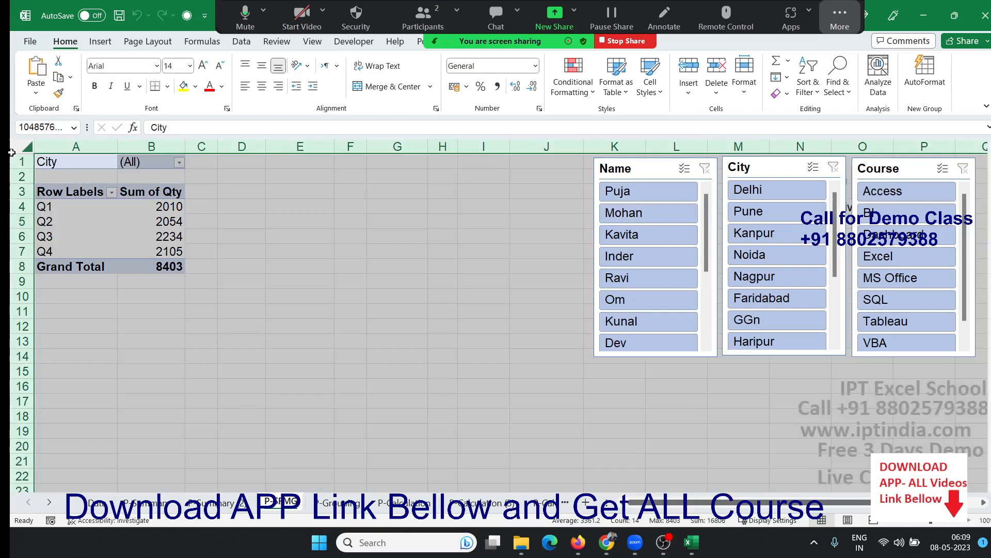
{"action": "left_click", "coordinate": [12, 150]}
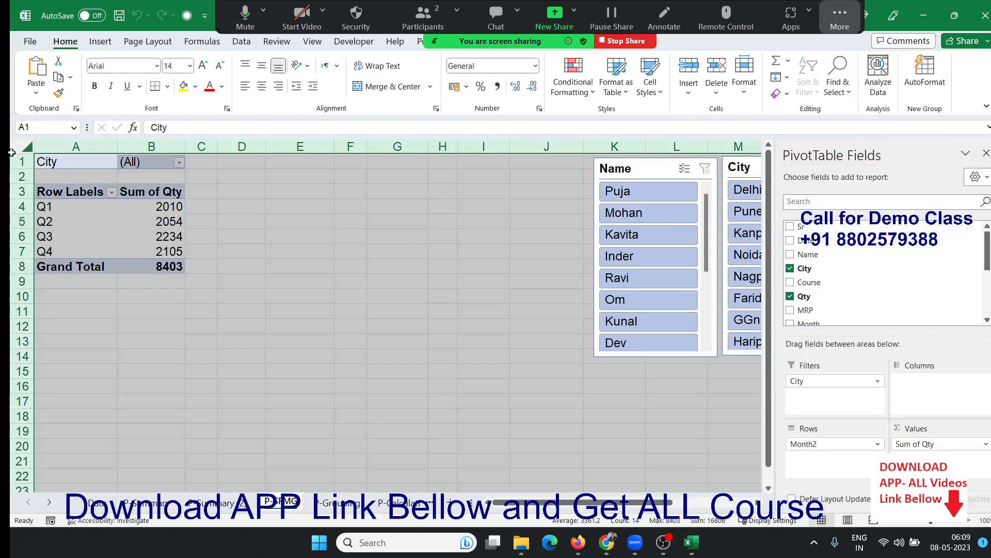
{"action": "key", "text": "ctrl+minus"}
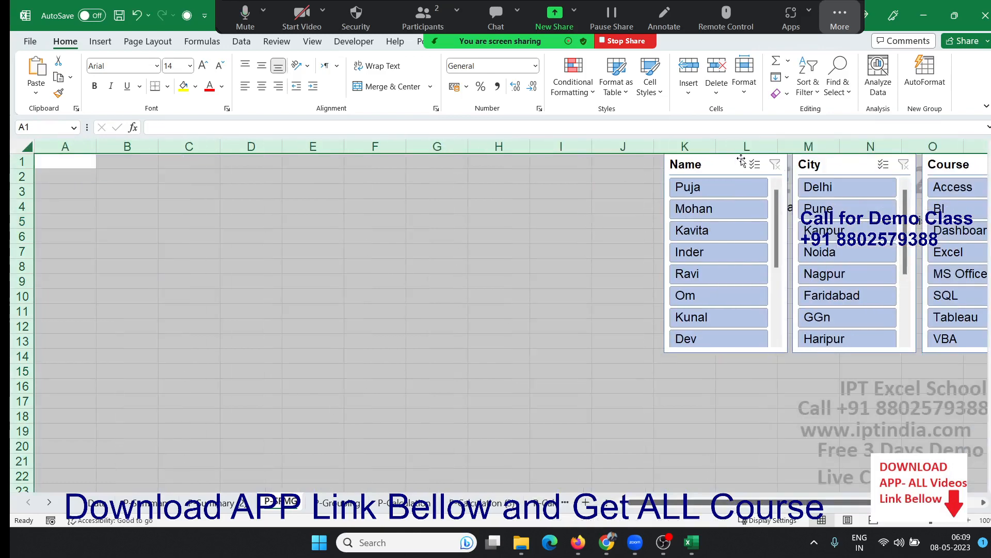
- Delete the Name, City and Course slicers from the P-SFMG sheet
{"action": "left_click", "coordinate": [724, 160]}
{"action": "key", "text": "Delete"}
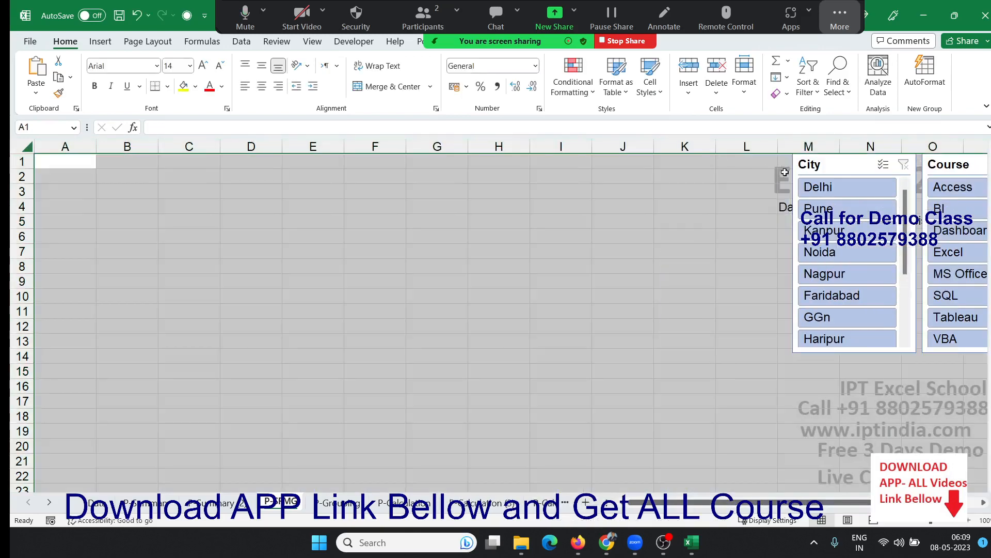
{"action": "left_click", "coordinate": [820, 164]}
{"action": "key", "text": "Delete"}
{"action": "left_click", "coordinate": [938, 174]}
{"action": "key", "text": "Delete"}
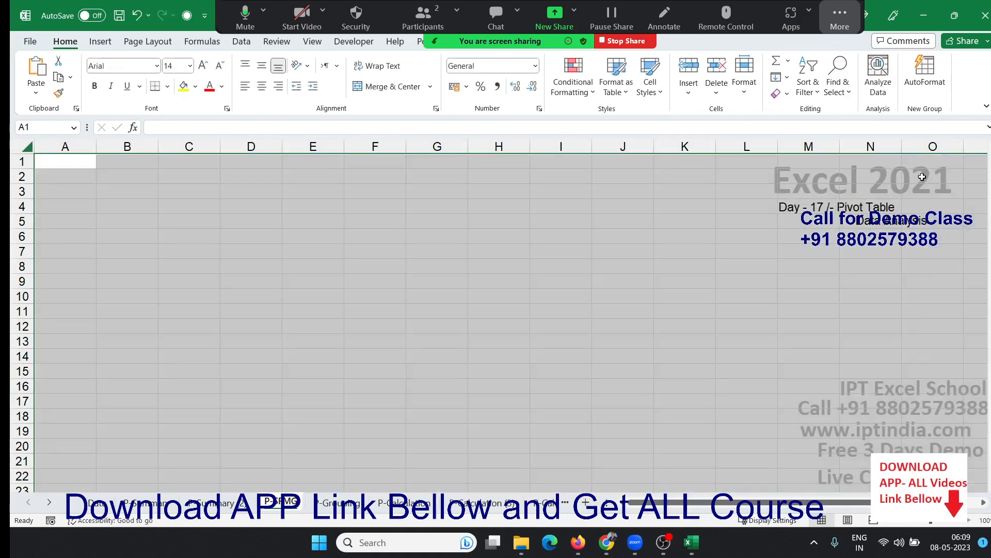
{"action": "left_click", "coordinate": [442, 264]}
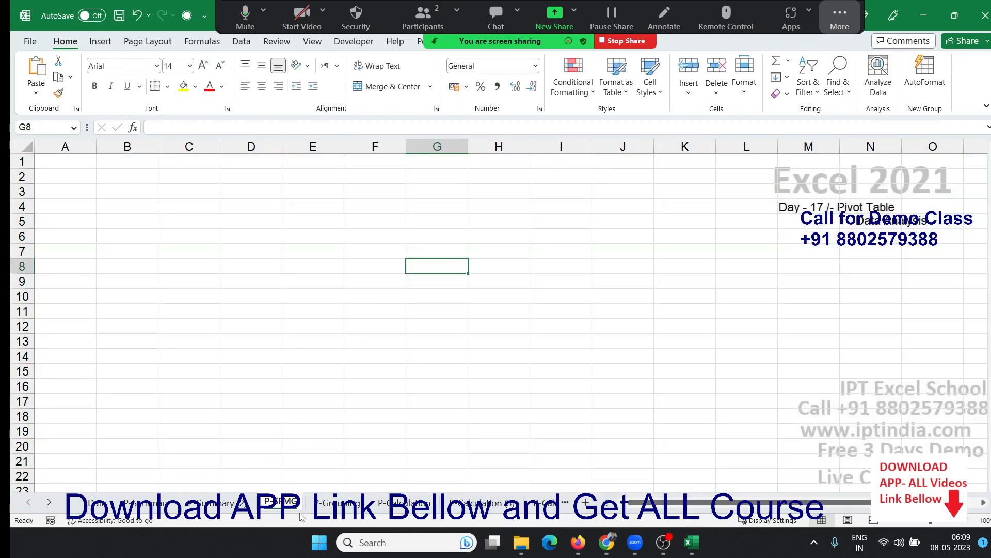
- Clear the whole P-Grouping sheet to remove its PivotTable
{"action": "left_click", "coordinate": [334, 502]}
{"action": "left_click", "coordinate": [32, 147]}
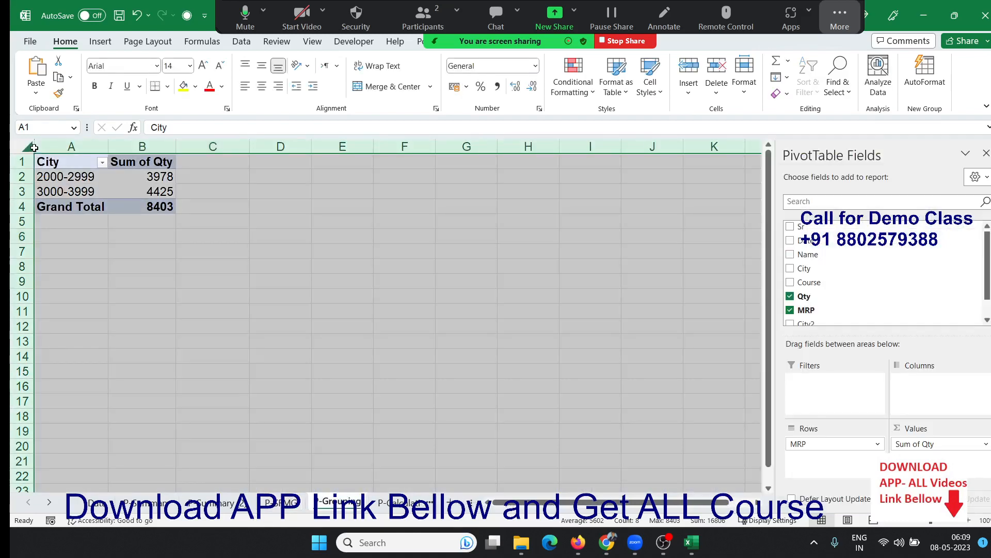
{"action": "key", "text": "Delete"}
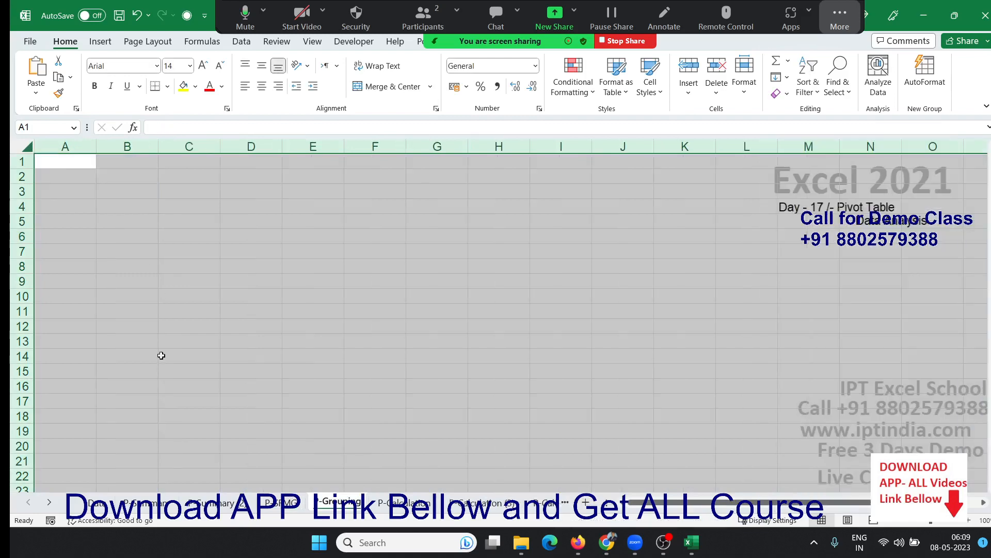
- Insert a PivotTable from Data!$A$1:$H$168 on a new worksheet
{"action": "left_click", "coordinate": [278, 504]}
{"action": "left_click", "coordinate": [111, 503]}
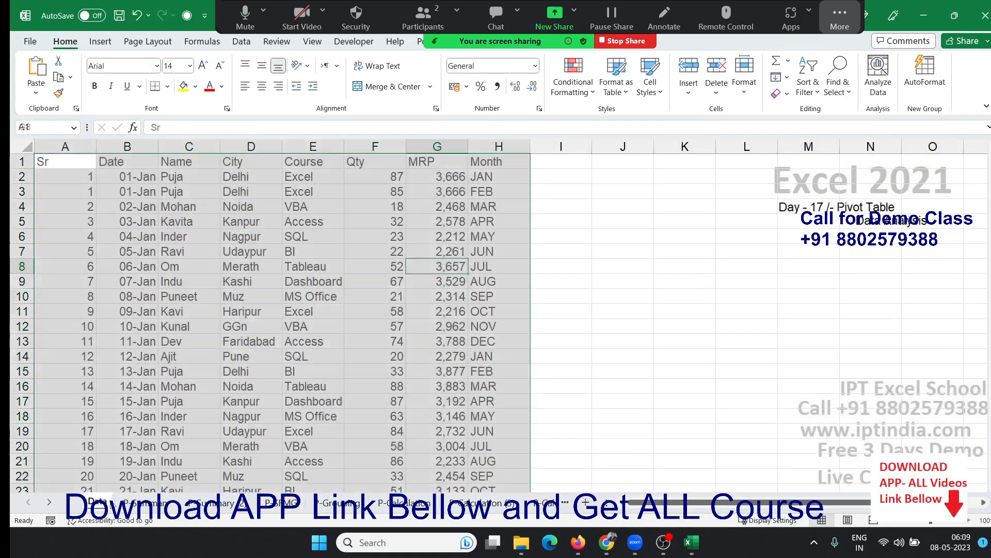
{"action": "left_click", "coordinate": [148, 269]}
{"action": "left_click", "coordinate": [69, 160]}
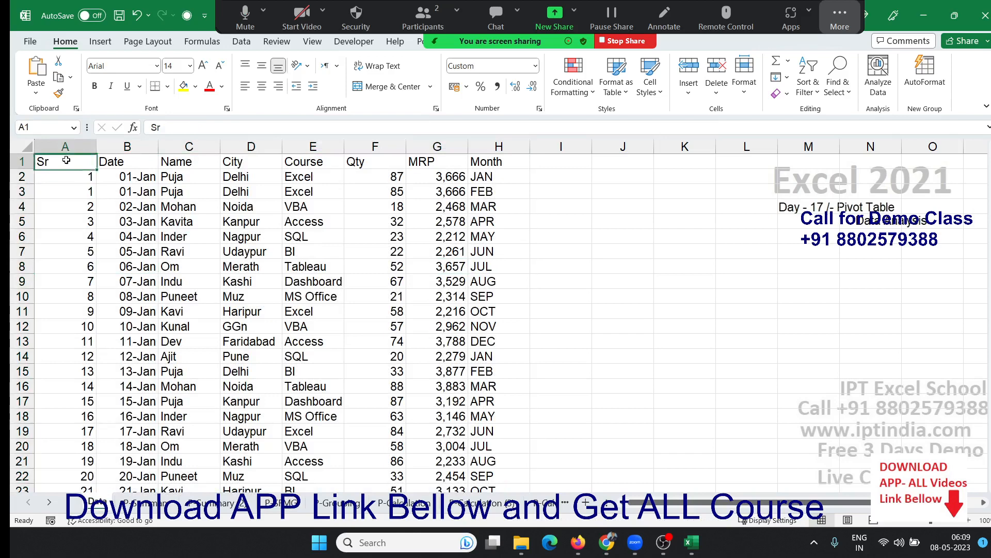
{"action": "left_click", "coordinate": [99, 43]}
{"action": "left_click", "coordinate": [41, 70]}
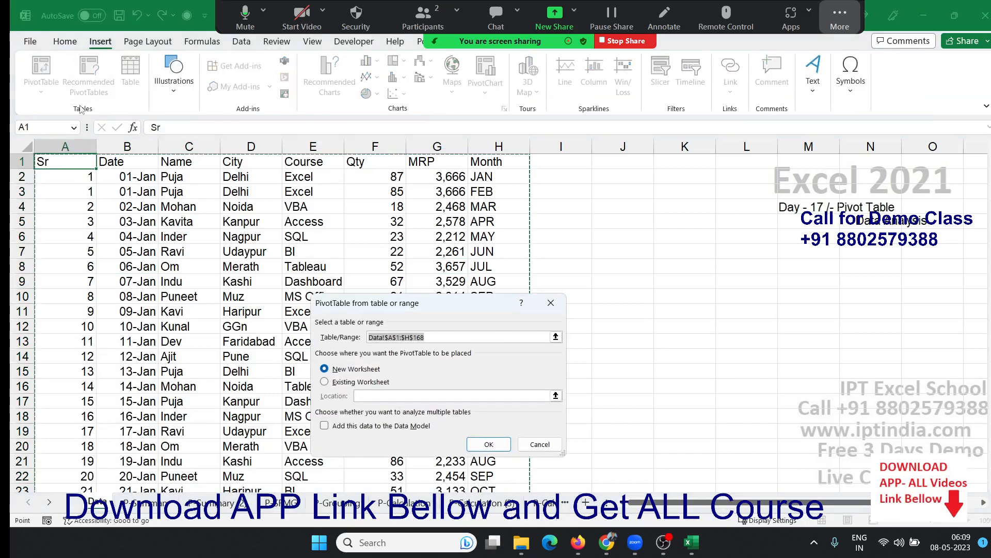
{"action": "left_click", "coordinate": [489, 445]}
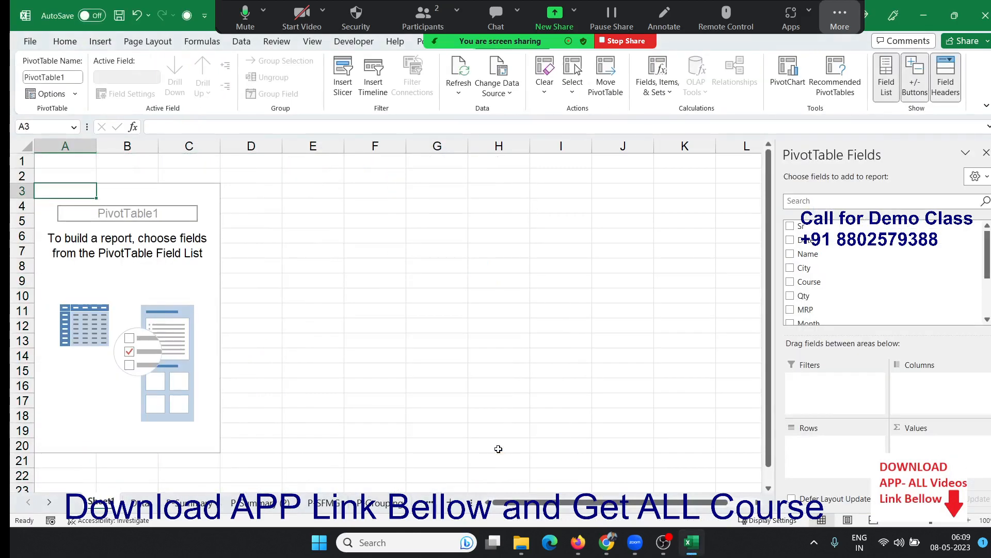
- Delete the new worksheet that holds the empty PivotTable
{"action": "right_click", "coordinate": [100, 506]}
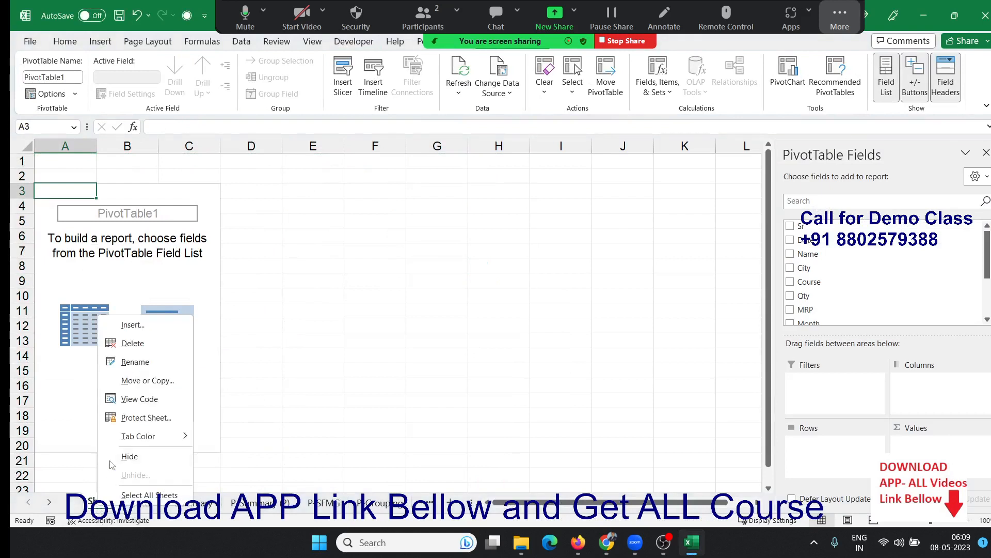
{"action": "left_click", "coordinate": [136, 347]}
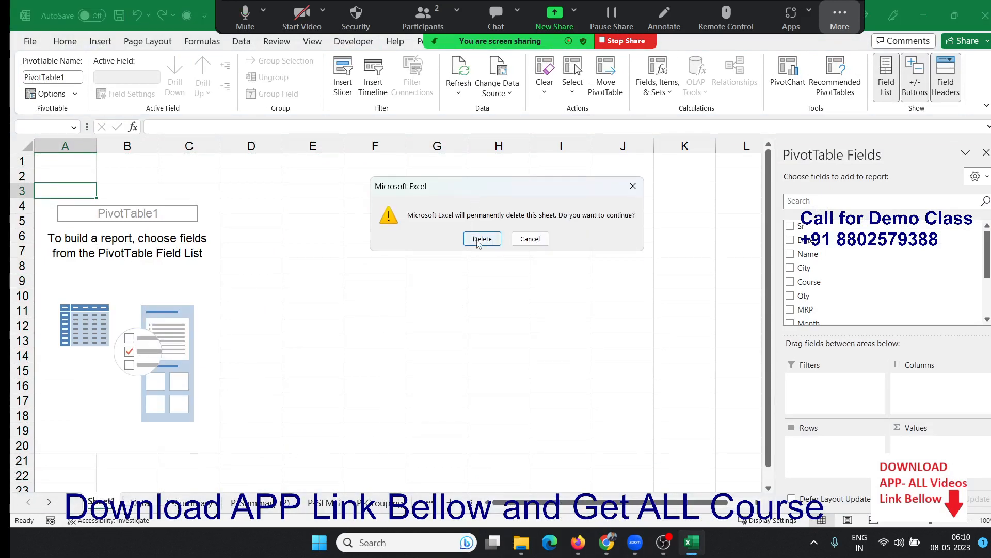
{"action": "left_click", "coordinate": [476, 237]}
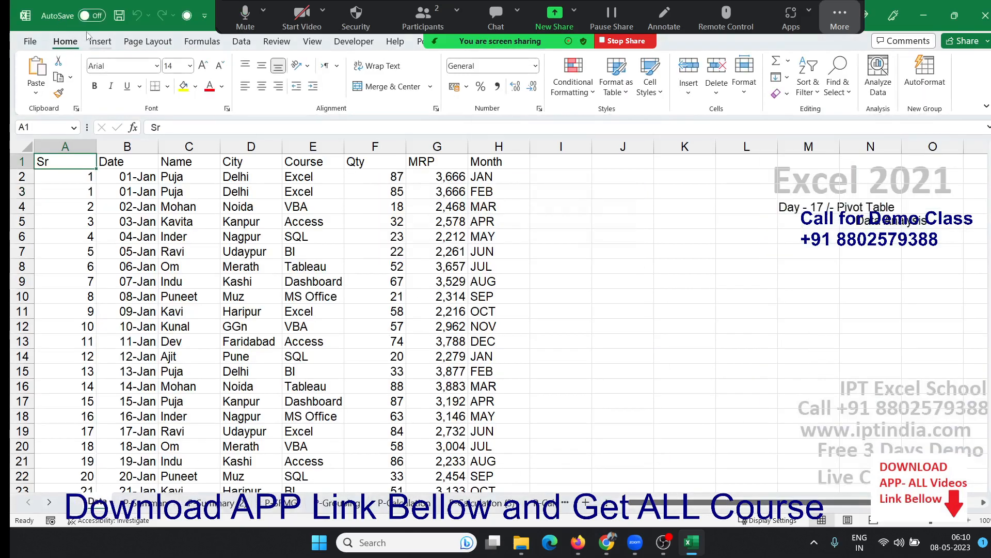
- Insert a PivotTable from Data!$A$1:$H$168 on the existing P-SFMG worksheet at cell A1
{"action": "left_click", "coordinate": [100, 41]}
{"action": "left_click", "coordinate": [41, 88]}
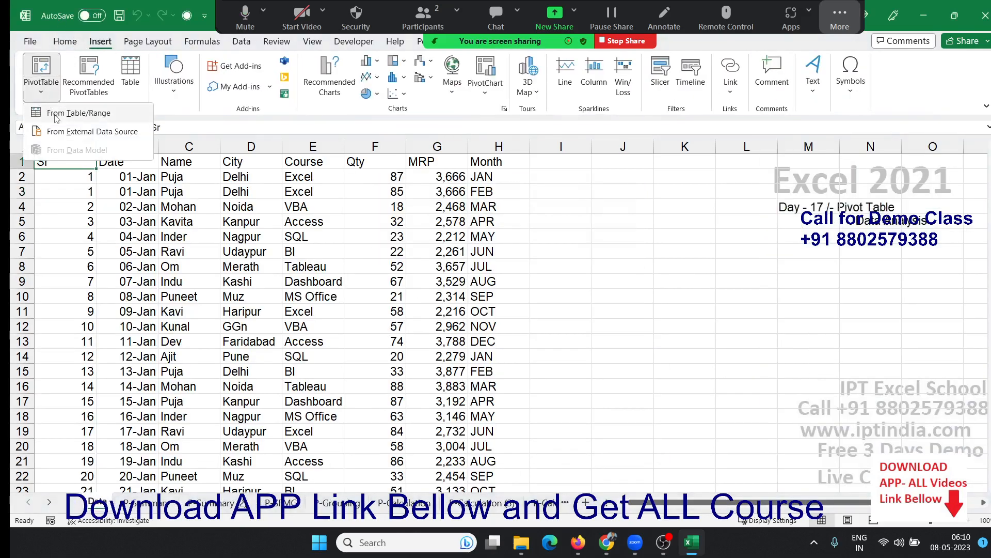
{"action": "left_click", "coordinate": [57, 115]}
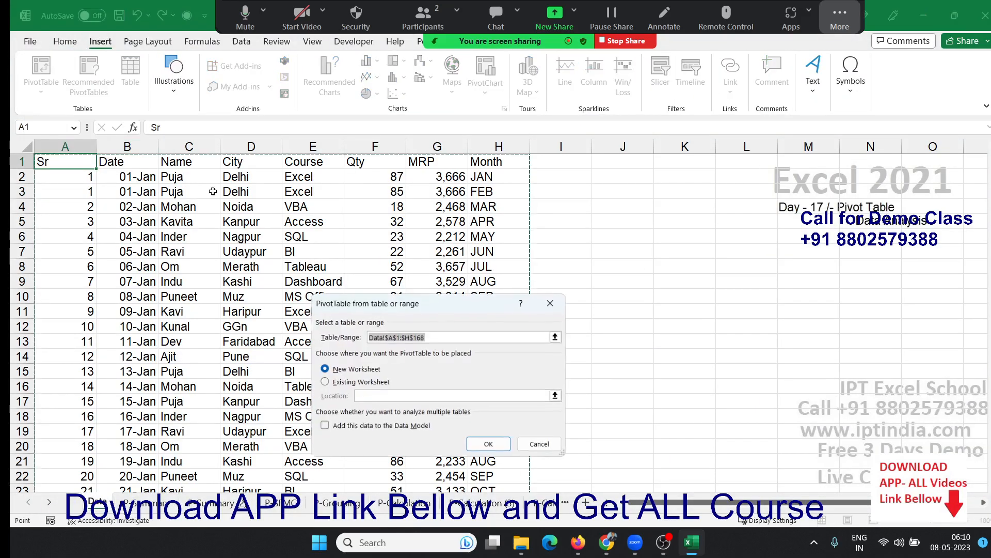
{"action": "left_click", "coordinate": [340, 385]}
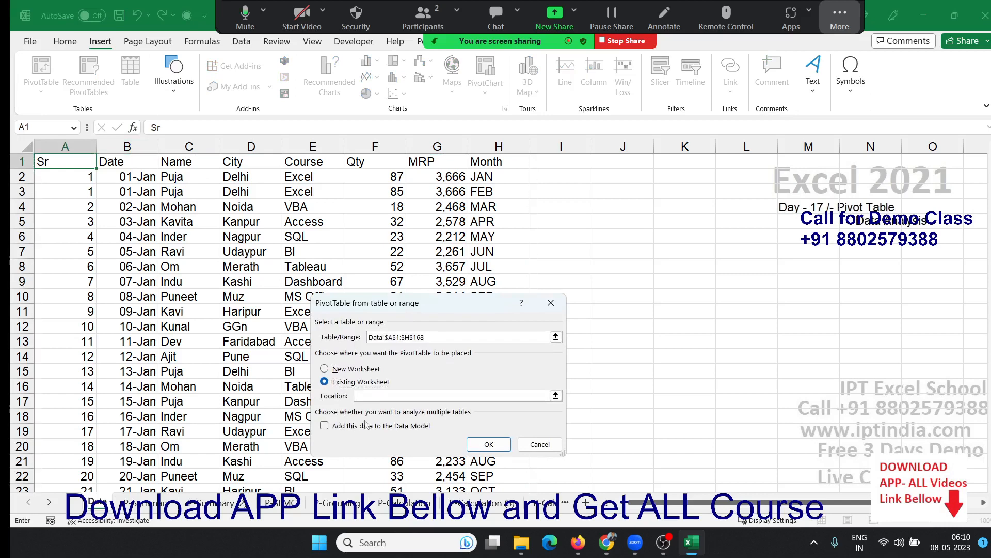
{"action": "left_click", "coordinate": [279, 503]}
{"action": "left_click", "coordinate": [79, 165]}
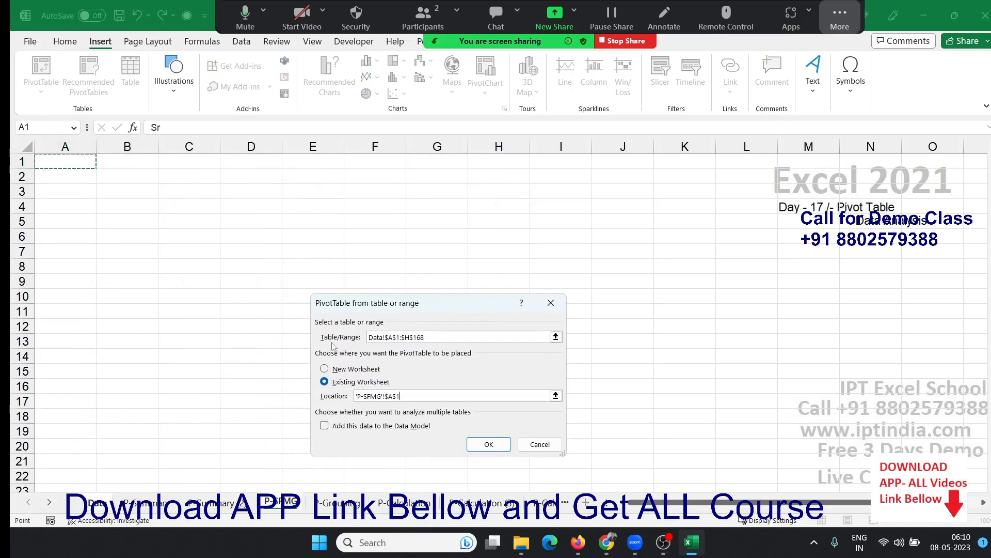
{"action": "left_click", "coordinate": [488, 443]}
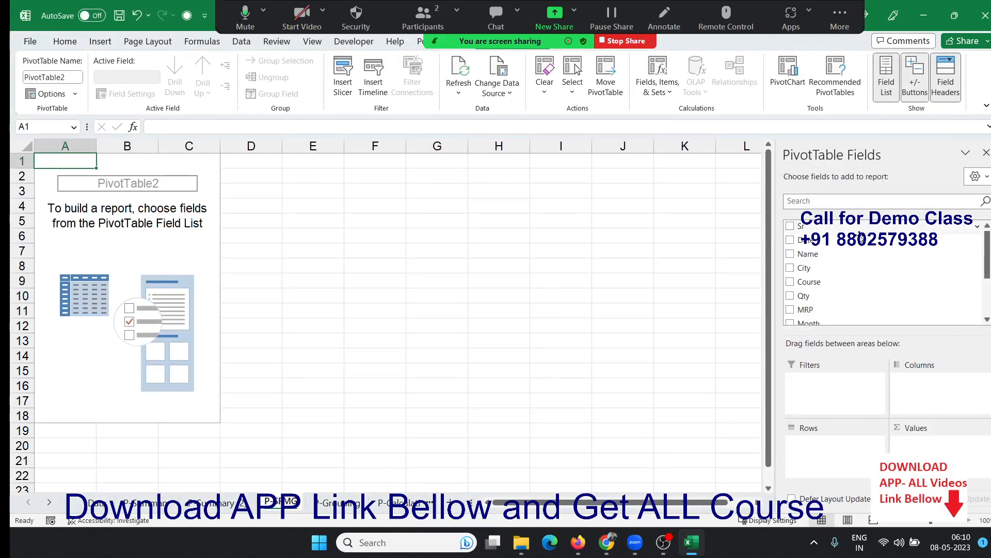
- Build the PivotTable with Name as the row field and Qty as the summed value field
{"action": "left_click_drag", "start_coordinate": [844, 253], "coordinate": [839, 469]}
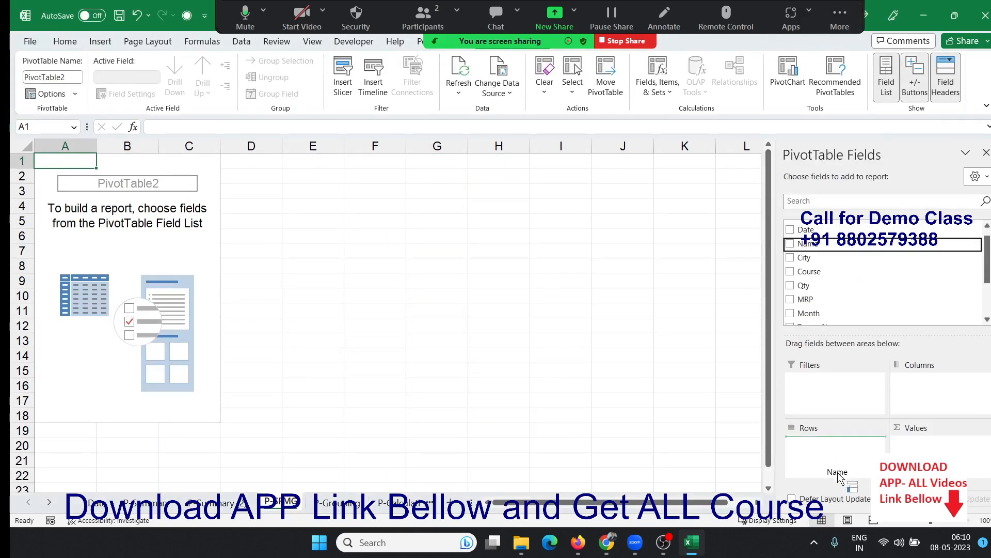
{"action": "left_click_drag", "start_coordinate": [835, 287], "coordinate": [935, 444]}
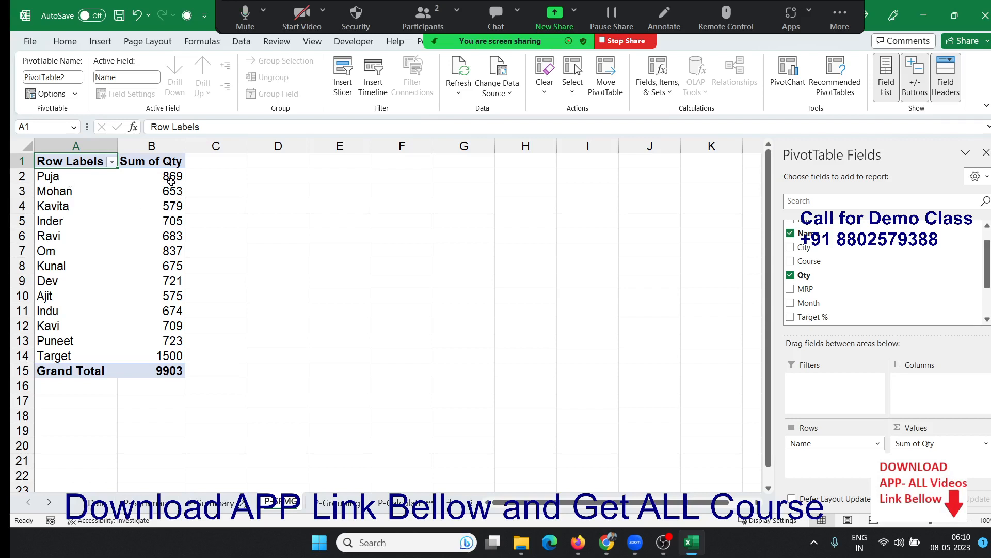
- Sort the PivotTable's Sum of Qty values from largest to smallest
{"action": "left_click_drag", "start_coordinate": [178, 181], "coordinate": [165, 206]}
{"action": "left_click", "coordinate": [164, 232]}
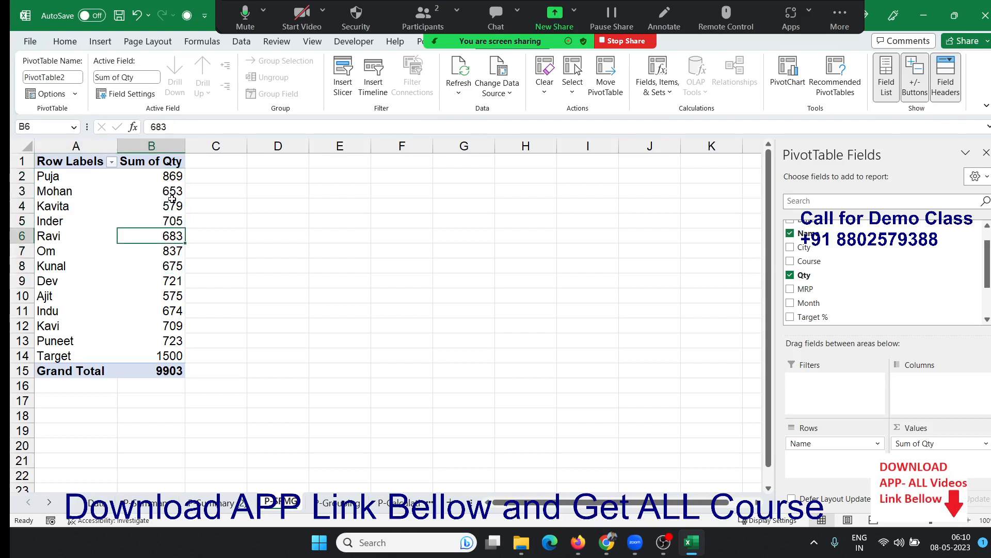
{"action": "right_click", "coordinate": [173, 201]}
{"action": "mouse_move", "coordinate": [238, 309]}
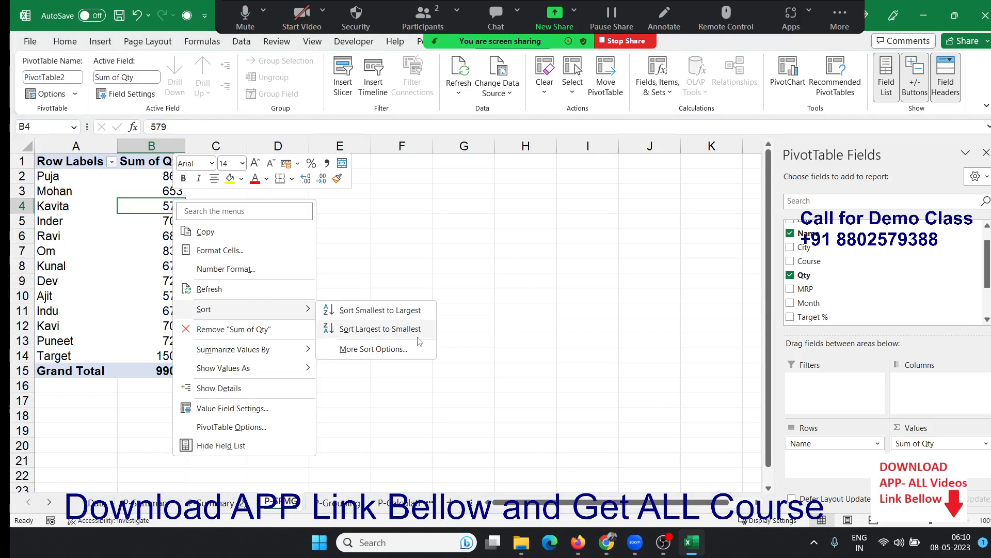
{"action": "left_click", "coordinate": [398, 330]}
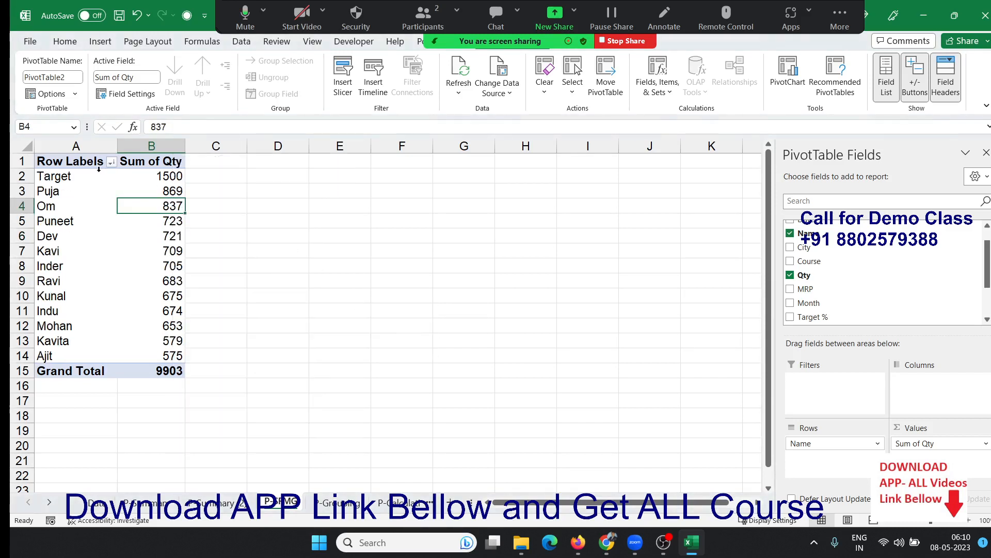
- Sort the PivotTable's Sum of Qty values from smallest to largest
{"action": "left_click", "coordinate": [104, 171]}
{"action": "left_click", "coordinate": [159, 178]}
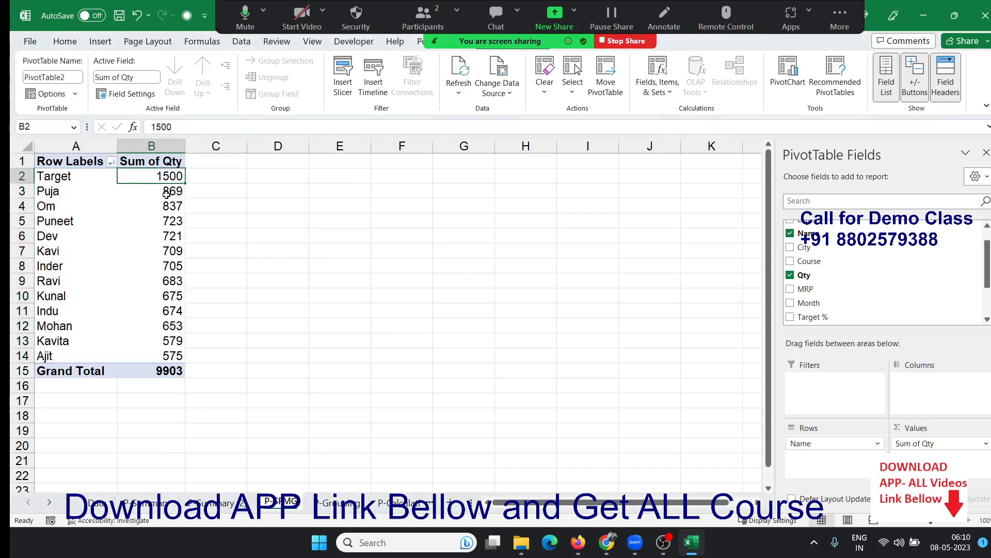
{"action": "left_click", "coordinate": [172, 203]}
{"action": "left_click", "coordinate": [175, 221]}
{"action": "left_click", "coordinate": [178, 236]}
{"action": "right_click", "coordinate": [161, 206]}
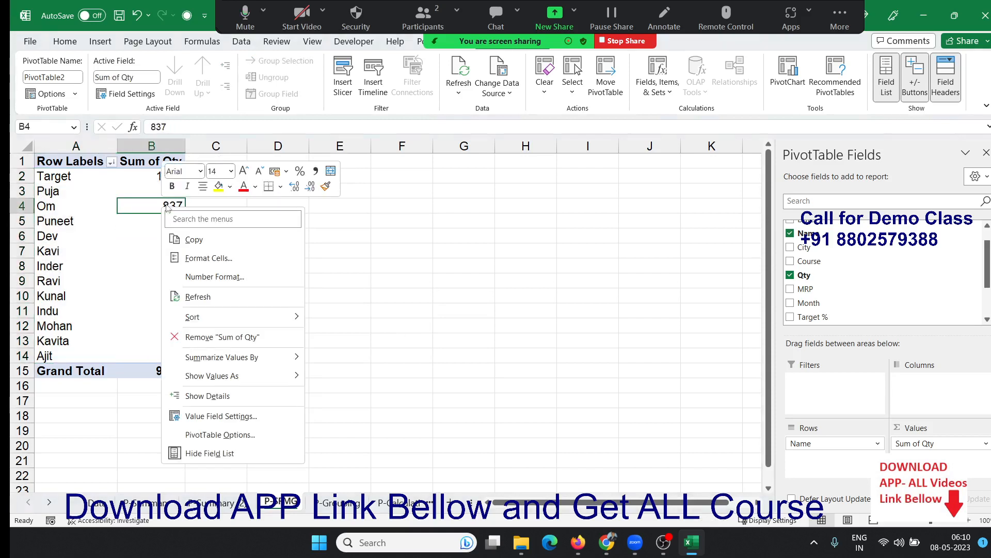
{"action": "mouse_move", "coordinate": [211, 318]}
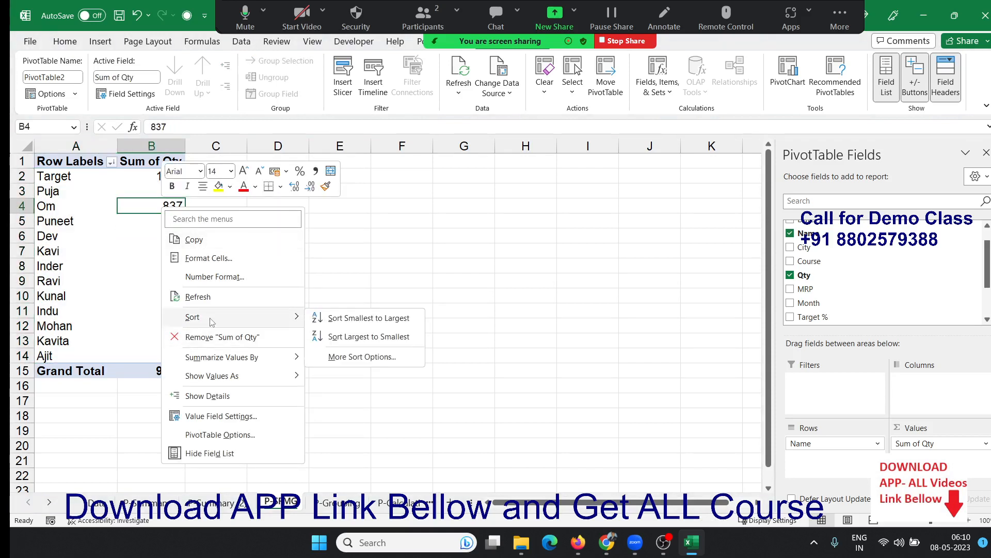
{"action": "left_click", "coordinate": [332, 318]}
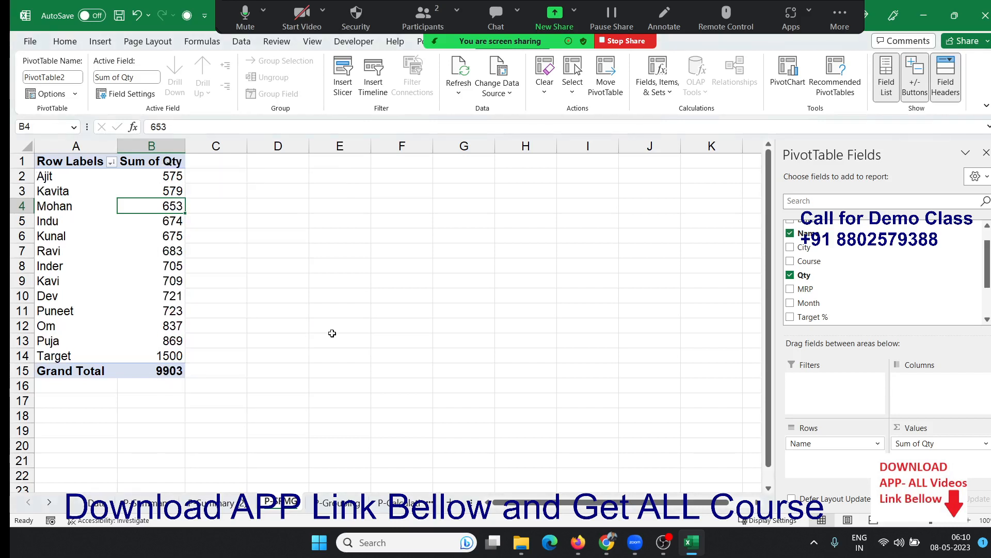
- Sort the PivotTable's Name row labels from A to Z
{"action": "left_click", "coordinate": [71, 194]}
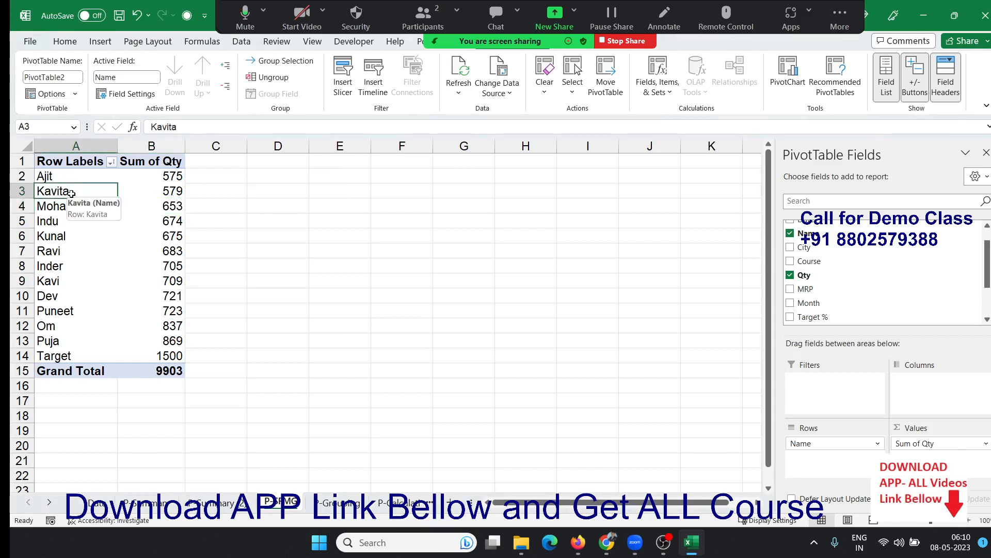
{"action": "right_click", "coordinate": [71, 194]}
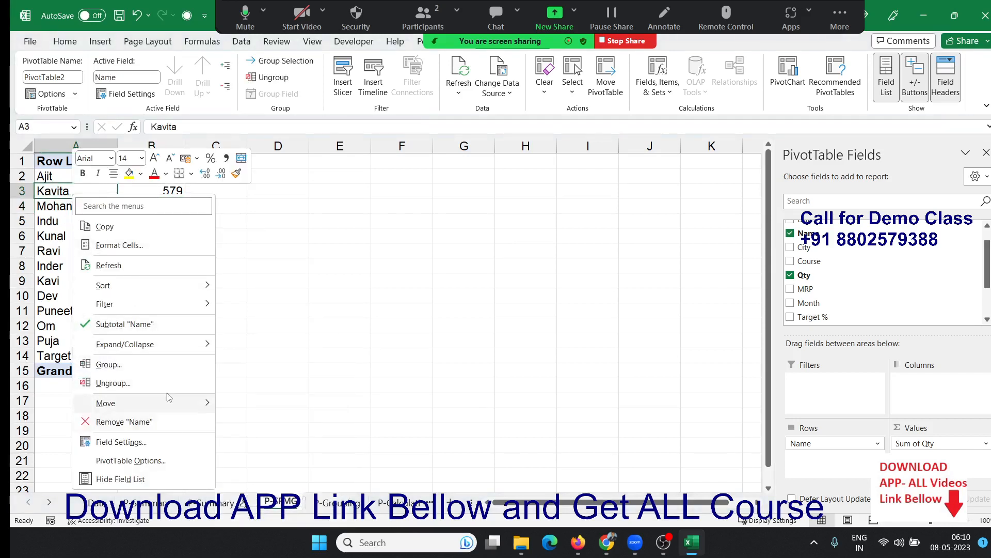
{"action": "mouse_move", "coordinate": [158, 290]}
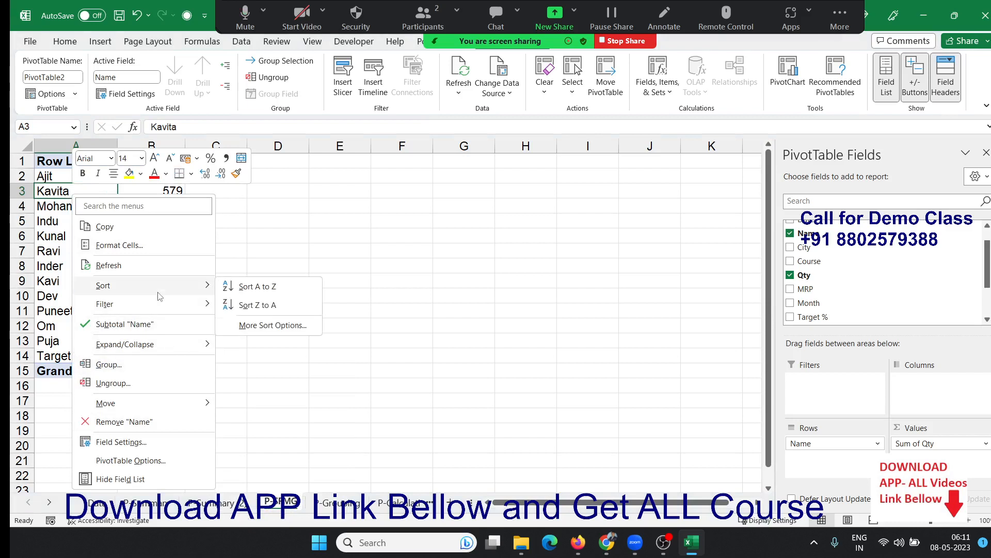
{"action": "left_click", "coordinate": [262, 289]}
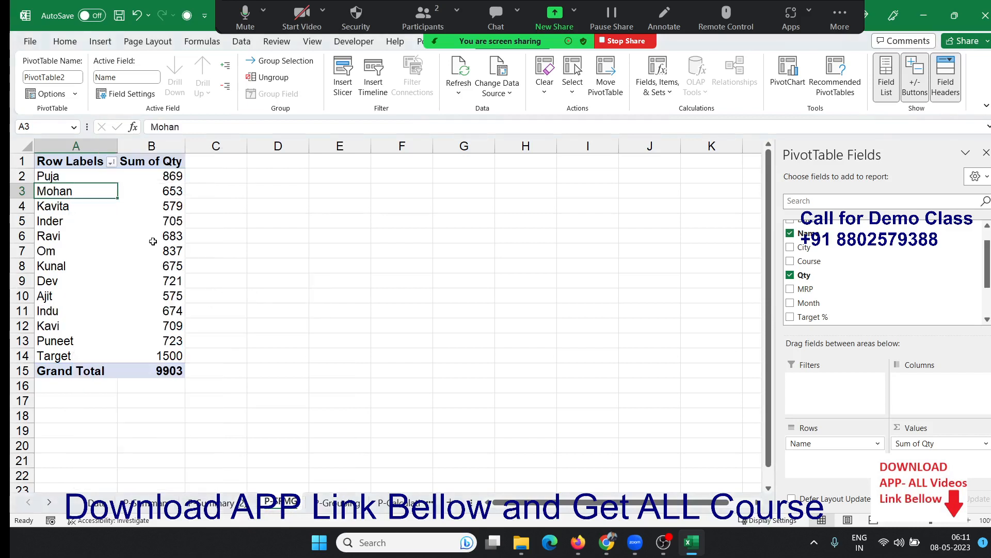
{"action": "right_click", "coordinate": [93, 194]}
{"action": "mouse_move", "coordinate": [155, 287]}
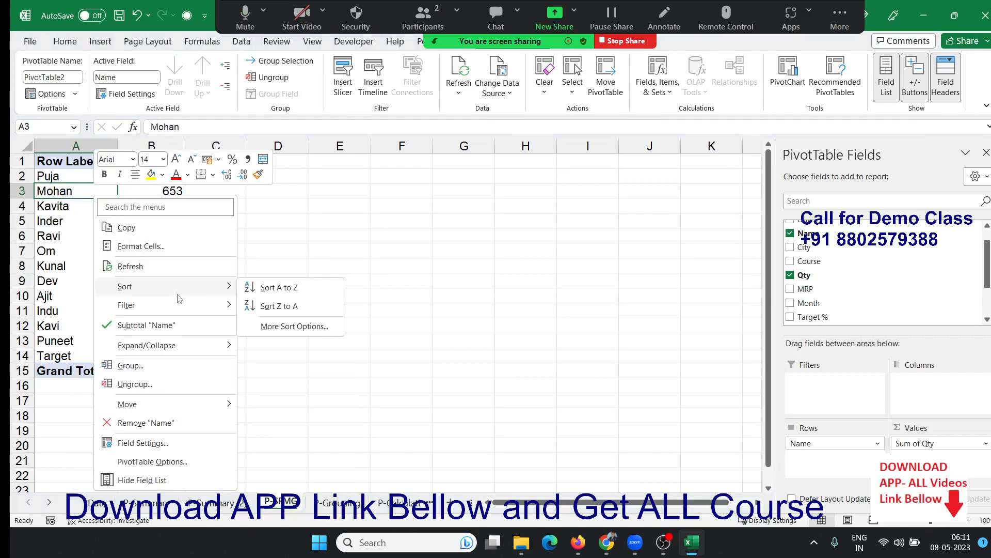
{"action": "key", "text": "Escape"}
{"action": "key", "text": "Escape"}
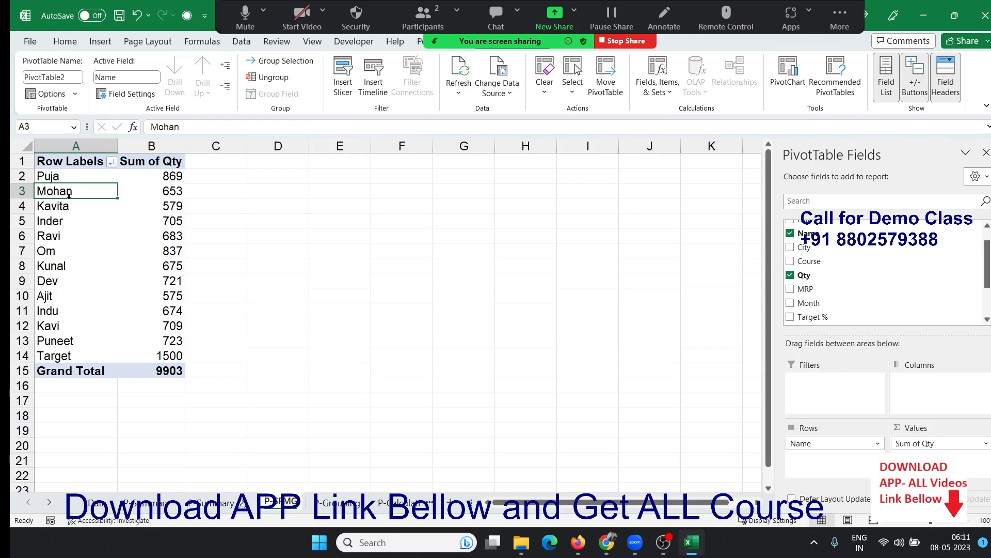
- Add Course as a second row field below Name and sort the name totals from largest to smallest
{"action": "left_click_drag", "start_coordinate": [819, 262], "coordinate": [826, 460]}
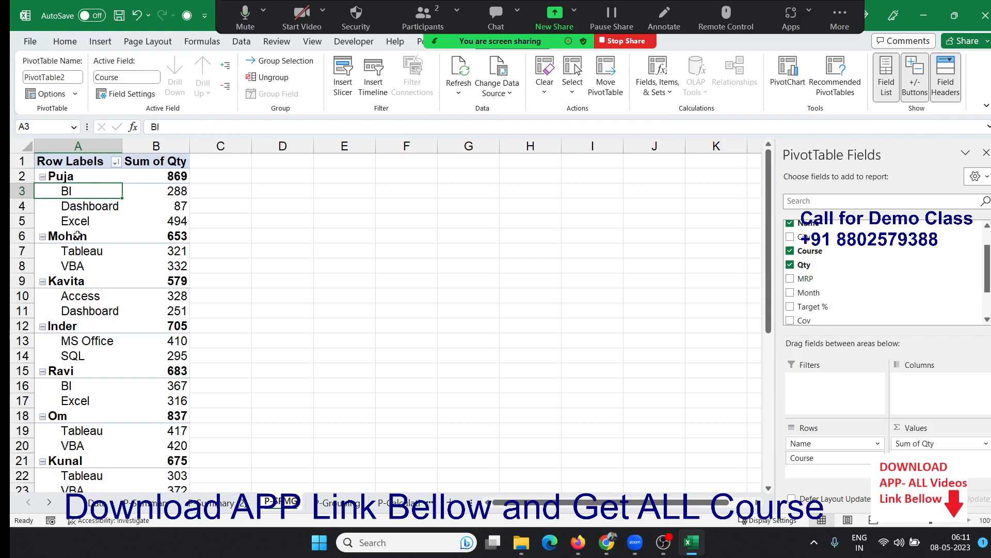
{"action": "left_click", "coordinate": [167, 177]}
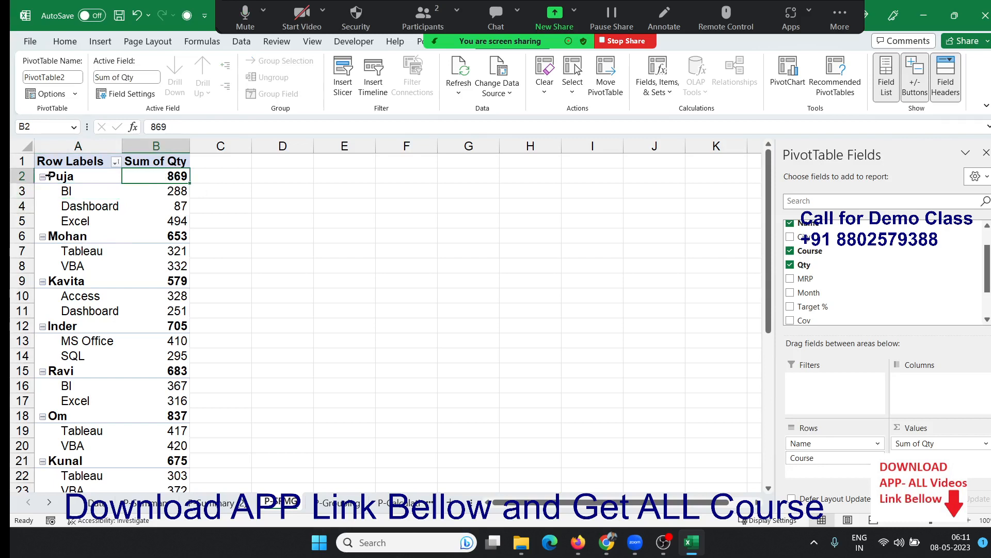
{"action": "right_click", "coordinate": [173, 178]}
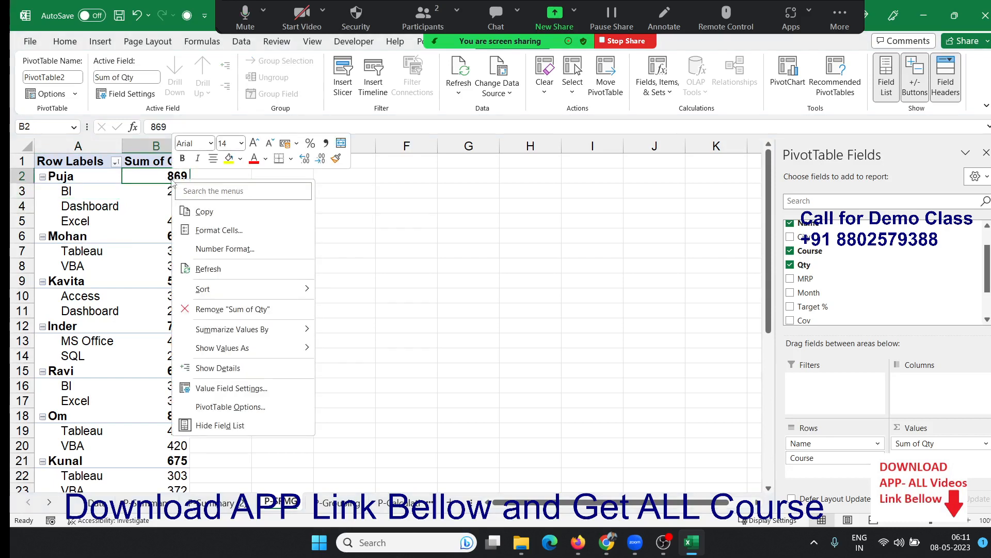
{"action": "mouse_move", "coordinate": [215, 293]}
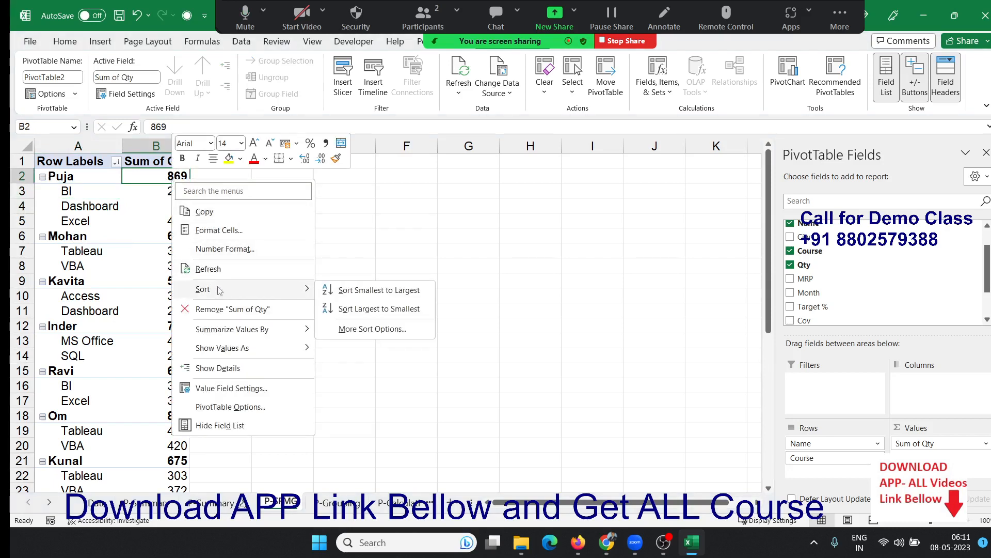
{"action": "left_click", "coordinate": [377, 309]}
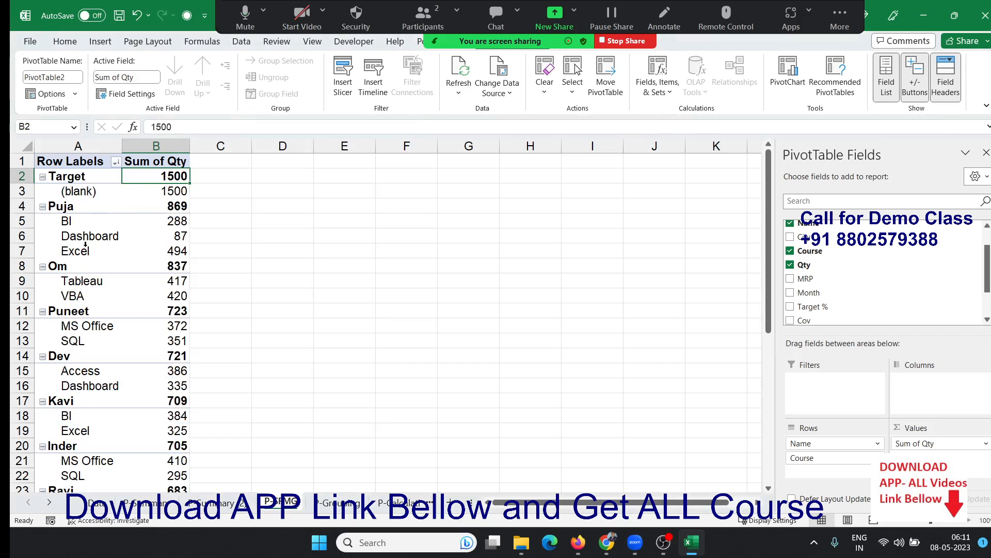
- Sort the Course quantities within each name group from largest to smallest
{"action": "left_click", "coordinate": [161, 235]}
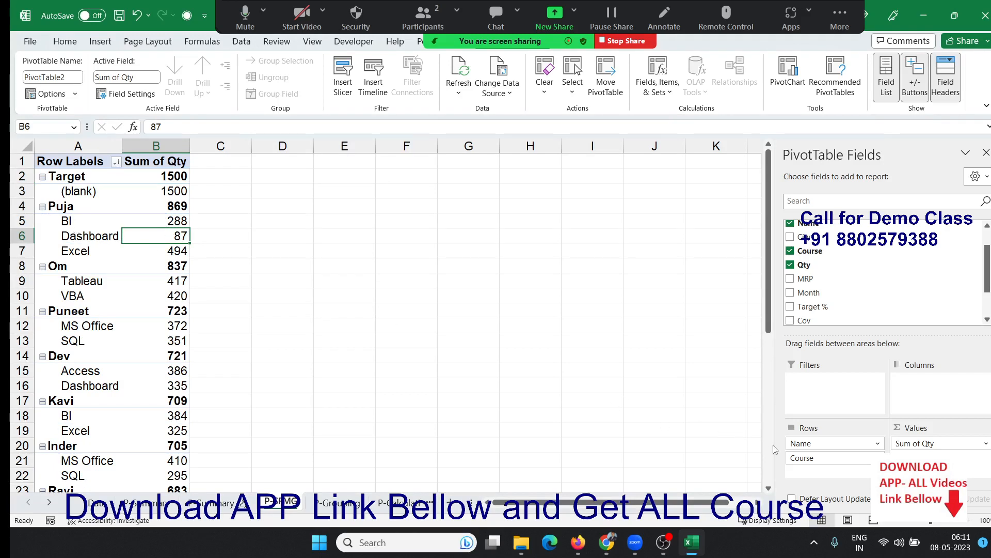
{"action": "right_click", "coordinate": [181, 238]}
{"action": "mouse_move", "coordinate": [246, 351]}
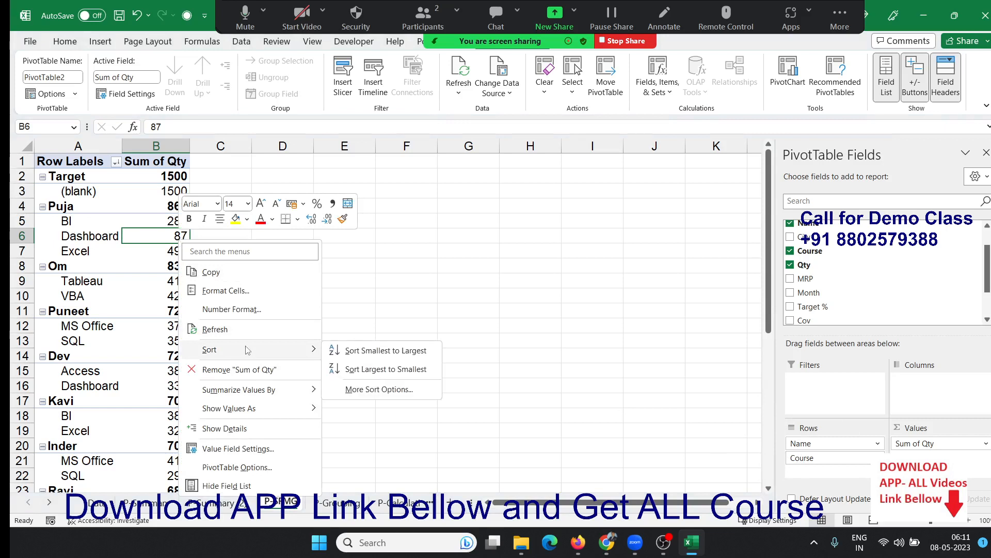
{"action": "left_click", "coordinate": [371, 370]}
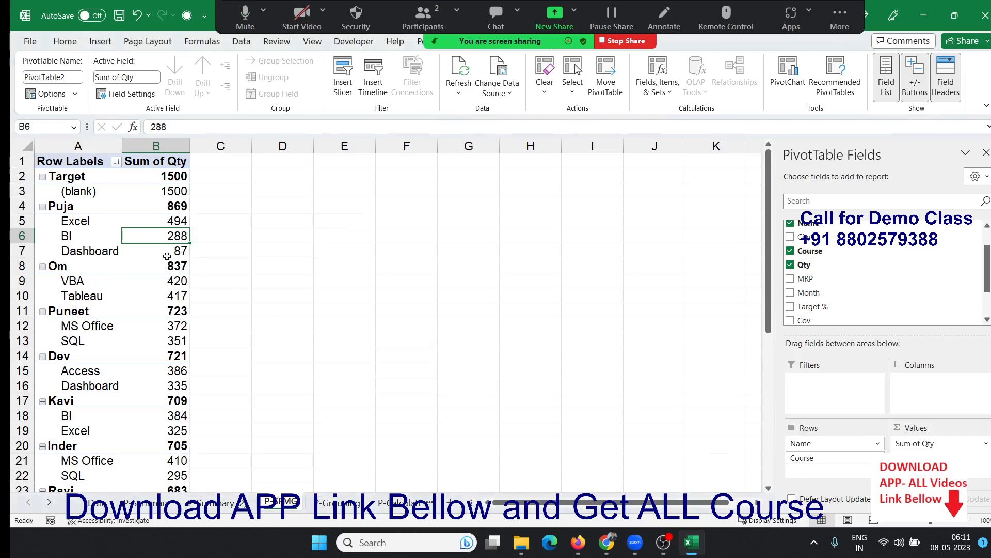
- Examine the order of the course quantities inside each name group
{"action": "left_click", "coordinate": [119, 227]}
{"action": "left_click", "coordinate": [109, 226]}
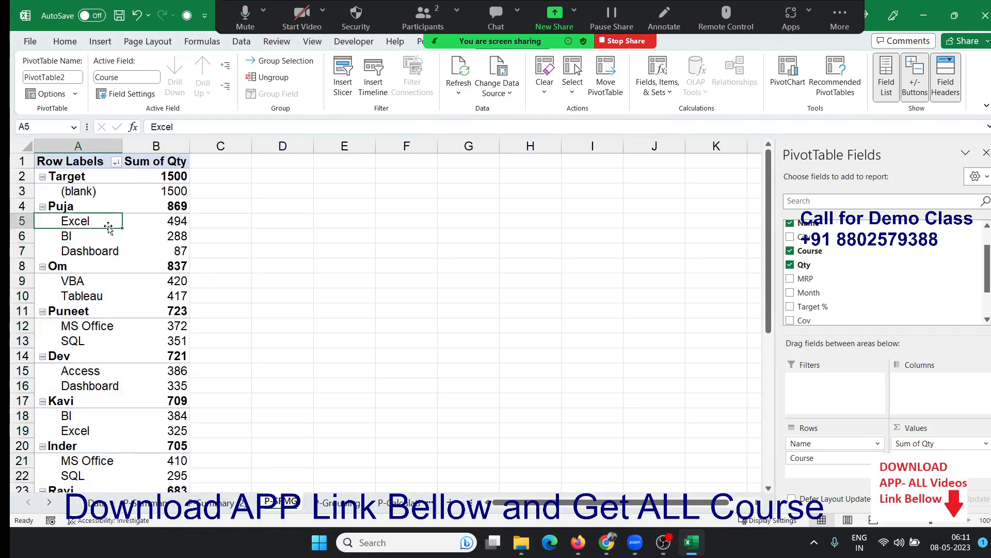
{"action": "left_click_drag", "start_coordinate": [114, 222], "coordinate": [150, 251]}
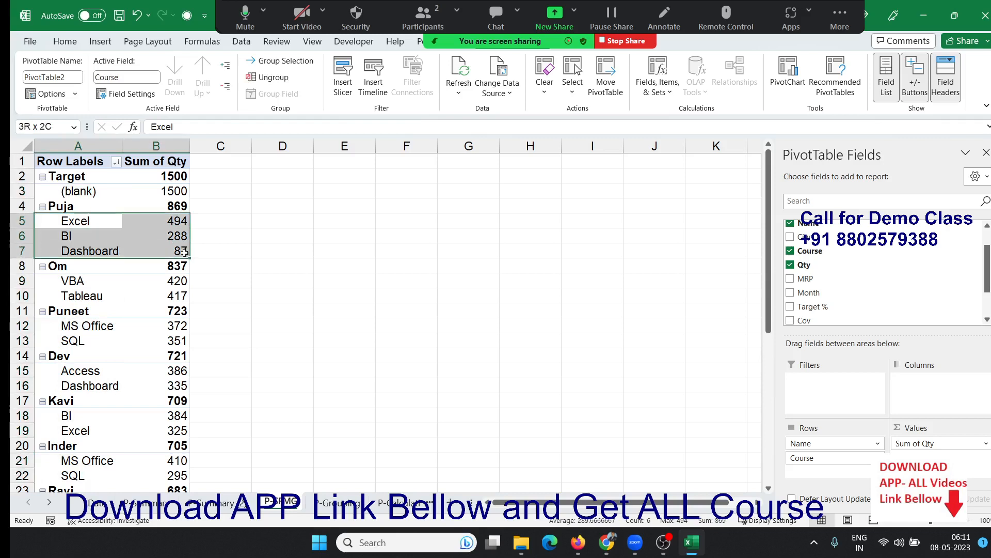
{"action": "left_click", "coordinate": [147, 292]}
{"action": "left_click", "coordinate": [129, 342]}
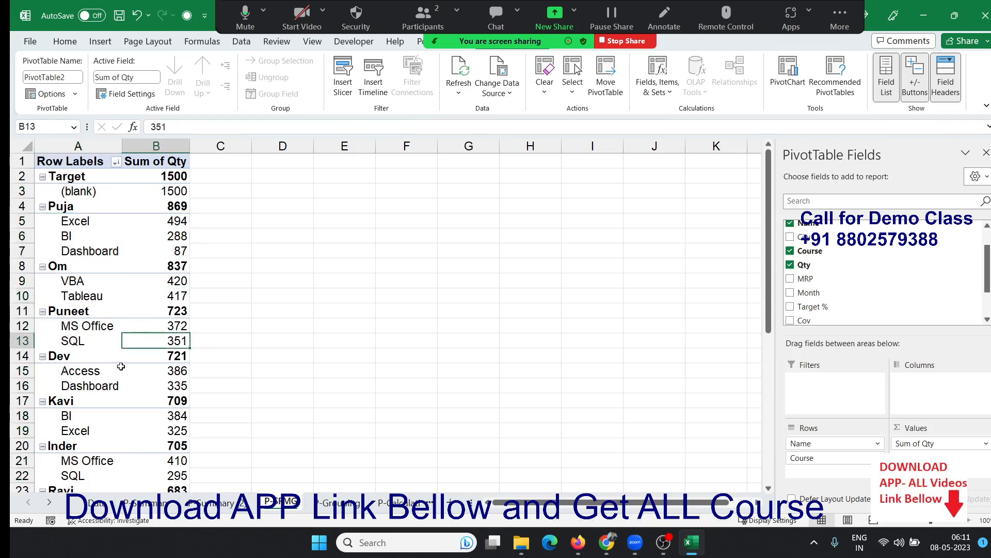
{"action": "left_click", "coordinate": [117, 370]}
{"action": "left_click", "coordinate": [114, 430]}
{"action": "left_click", "coordinate": [120, 464]}
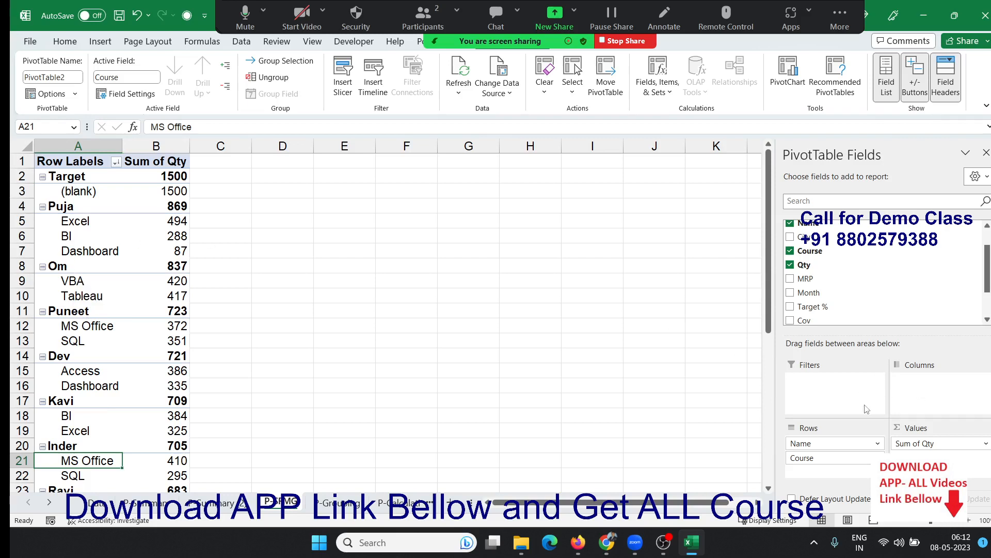
- Add Month as the column field and sort the month labels from A to Z
{"action": "left_click_drag", "start_coordinate": [811, 293], "coordinate": [918, 394]}
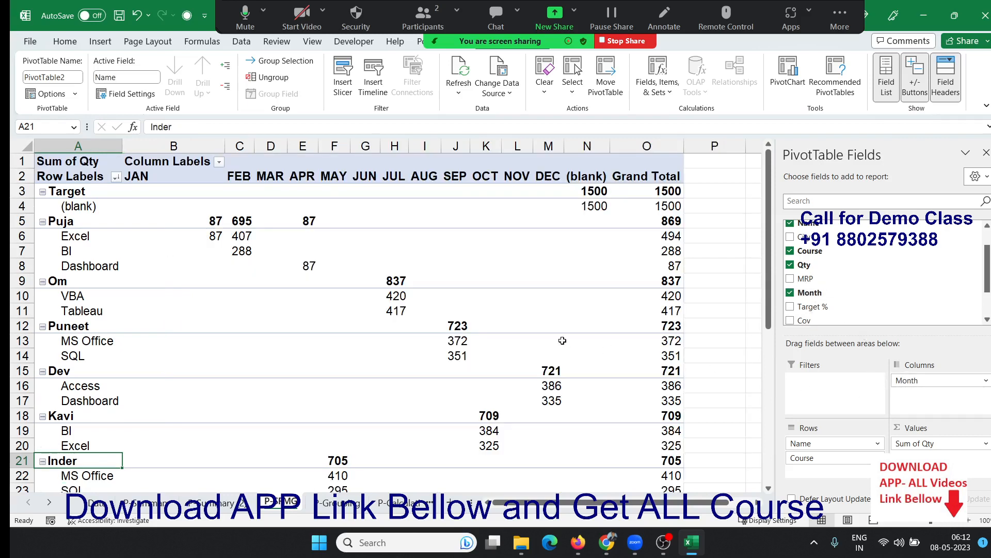
{"action": "right_click", "coordinate": [434, 180]}
{"action": "mouse_move", "coordinate": [476, 279]}
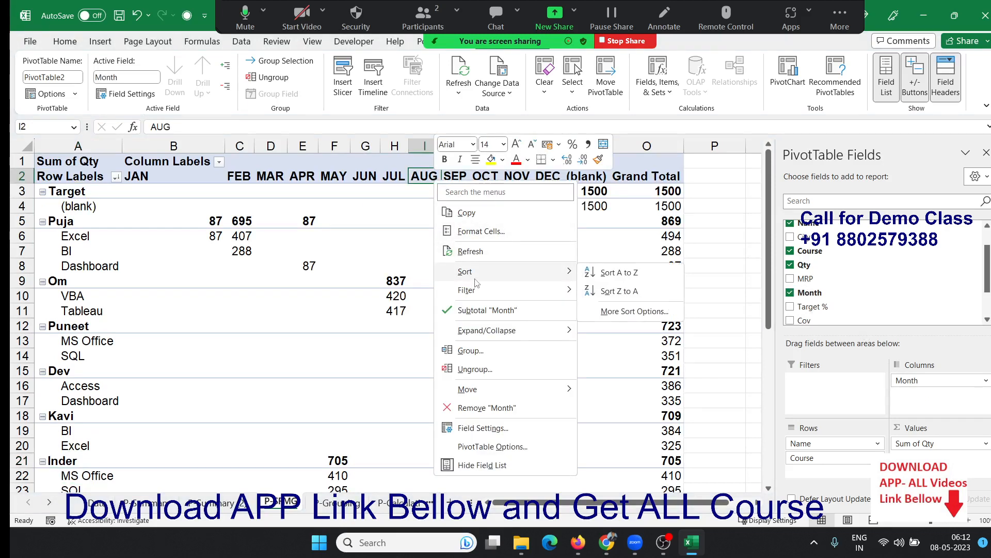
{"action": "left_click", "coordinate": [608, 273]}
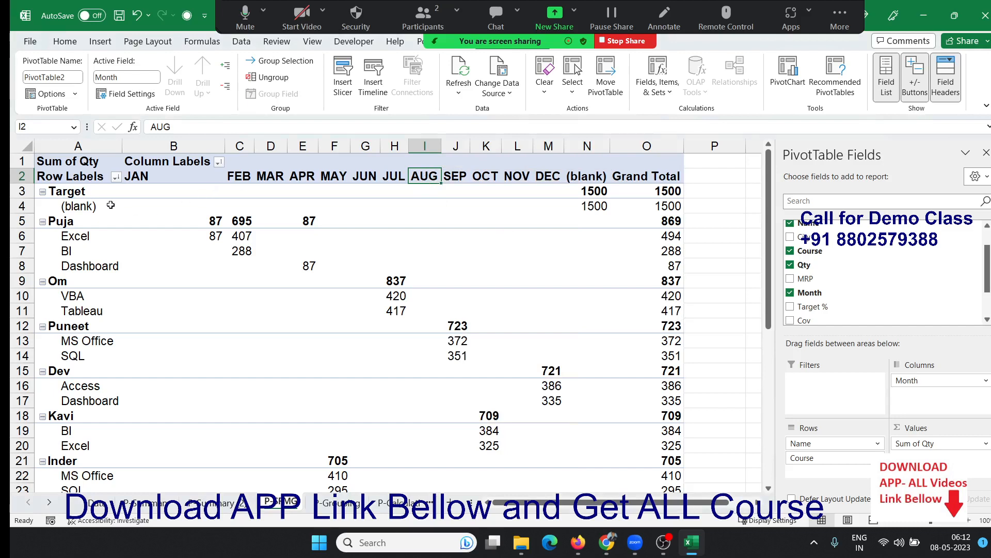
- Examine how the name and course rows line up with the monthly quantities in the PivotTable
{"action": "left_click_drag", "start_coordinate": [111, 205], "coordinate": [112, 263]}
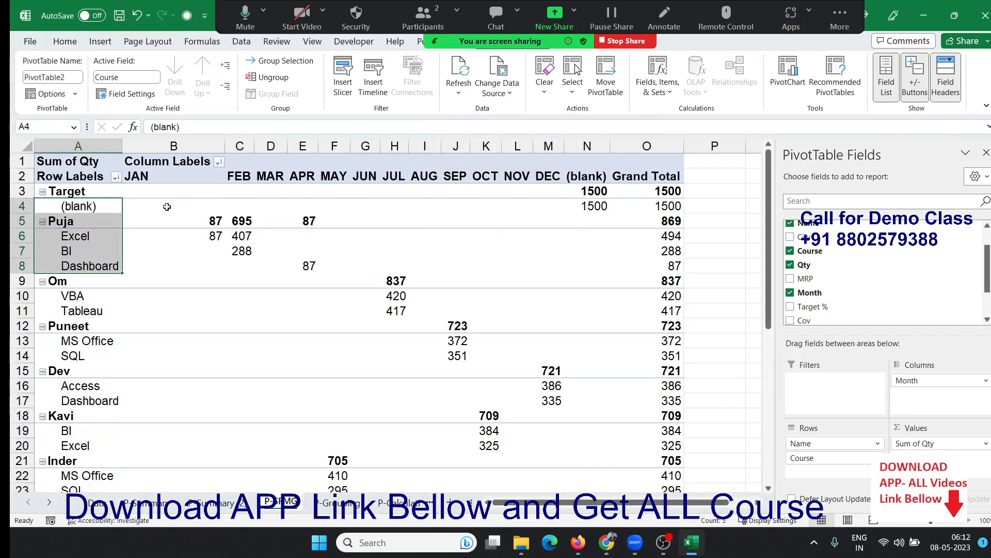
{"action": "left_click_drag", "start_coordinate": [166, 208], "coordinate": [638, 233]}
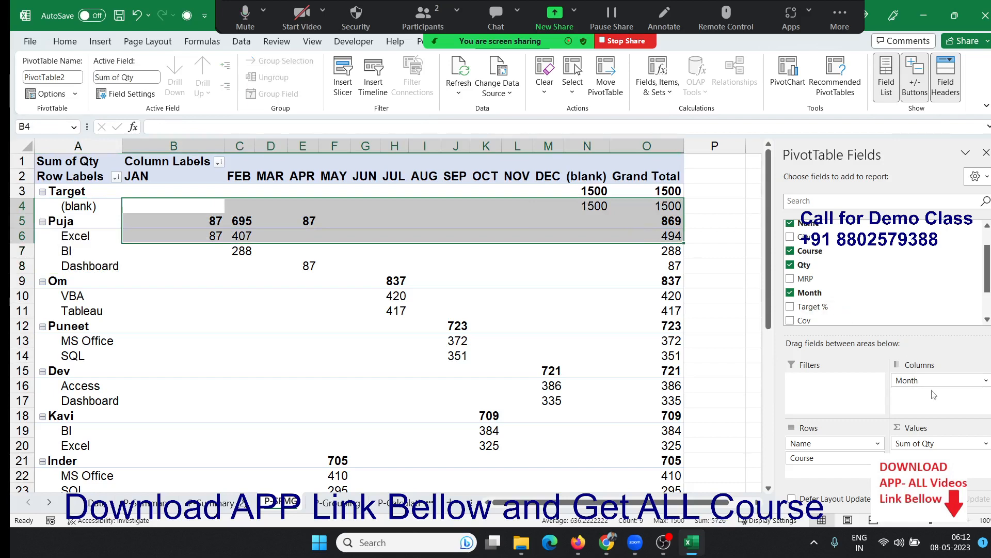
{"action": "left_click", "coordinate": [518, 356]}
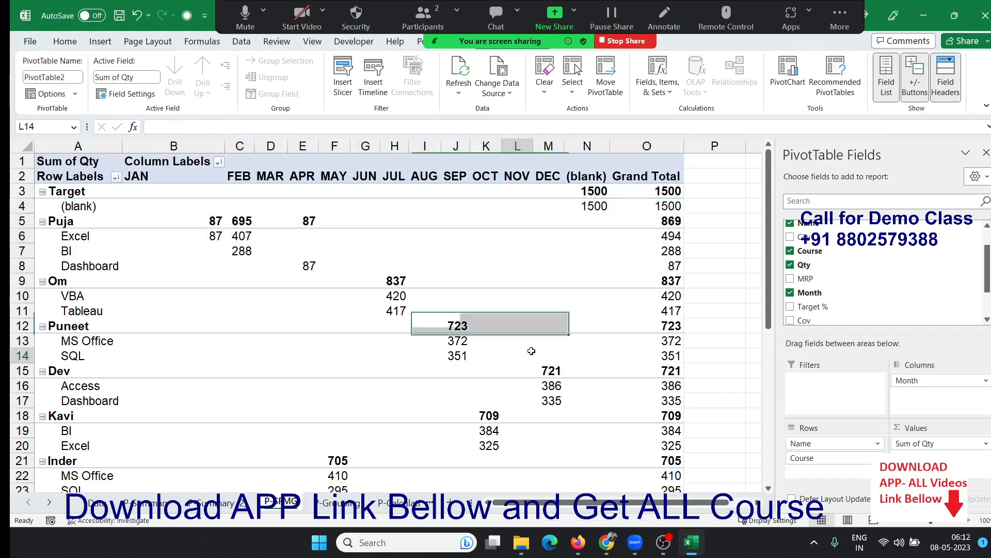
{"action": "right_click", "coordinate": [400, 296]}
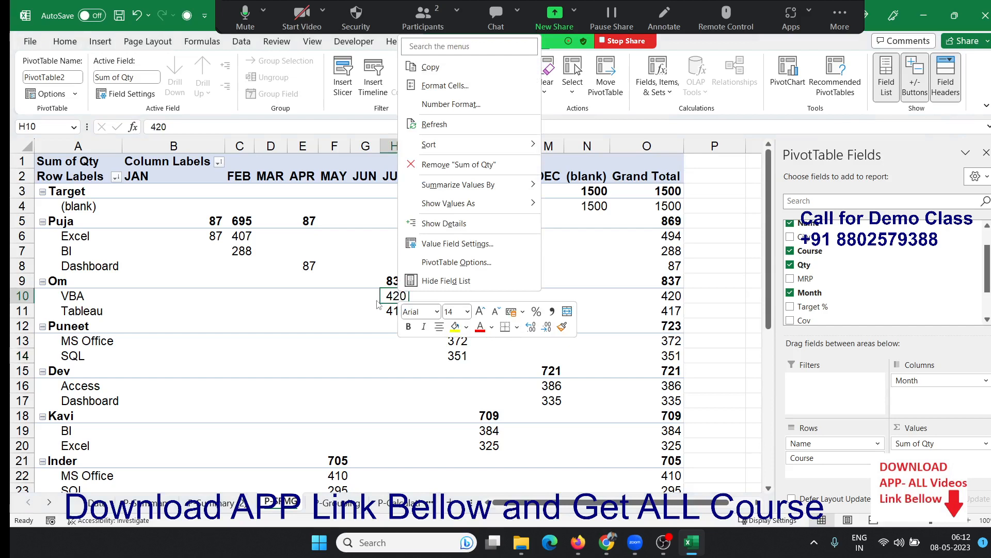
{"action": "left_click", "coordinate": [84, 292]}
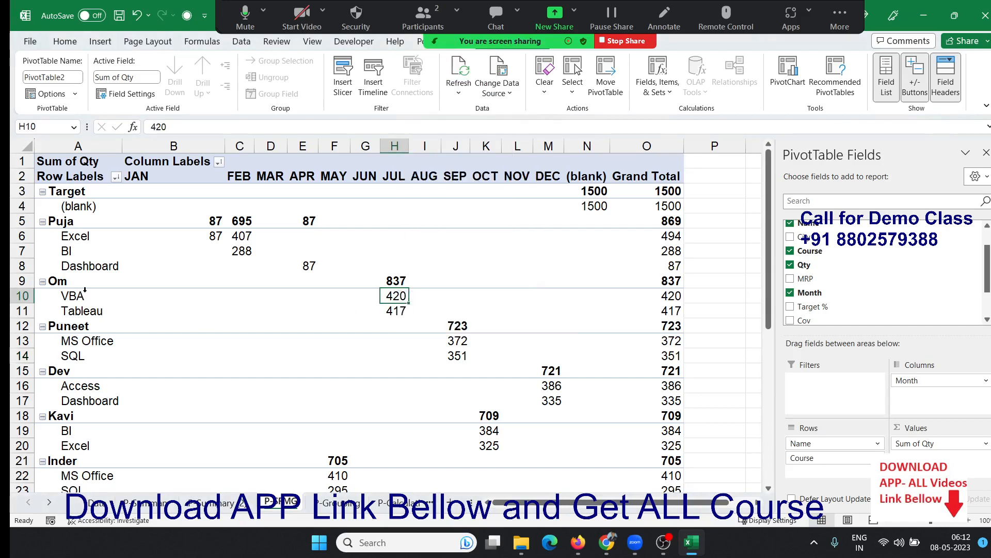
{"action": "left_click", "coordinate": [84, 295]}
{"action": "right_click", "coordinate": [84, 296]}
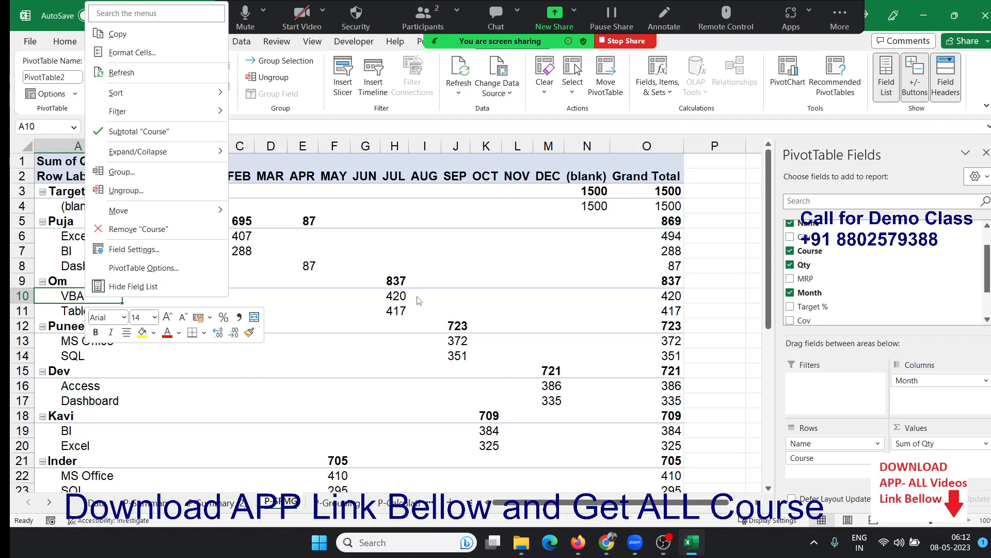
{"action": "key", "text": "Escape"}
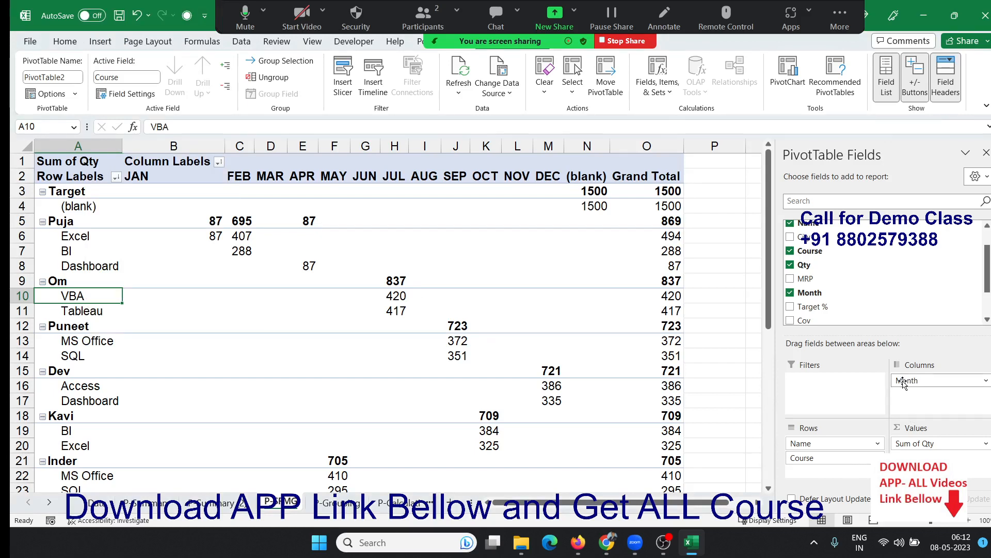
- Remove Month, Name and Course from the PivotTable layout and add Month as the only row field
{"action": "left_click_drag", "start_coordinate": [902, 383], "coordinate": [867, 278]}
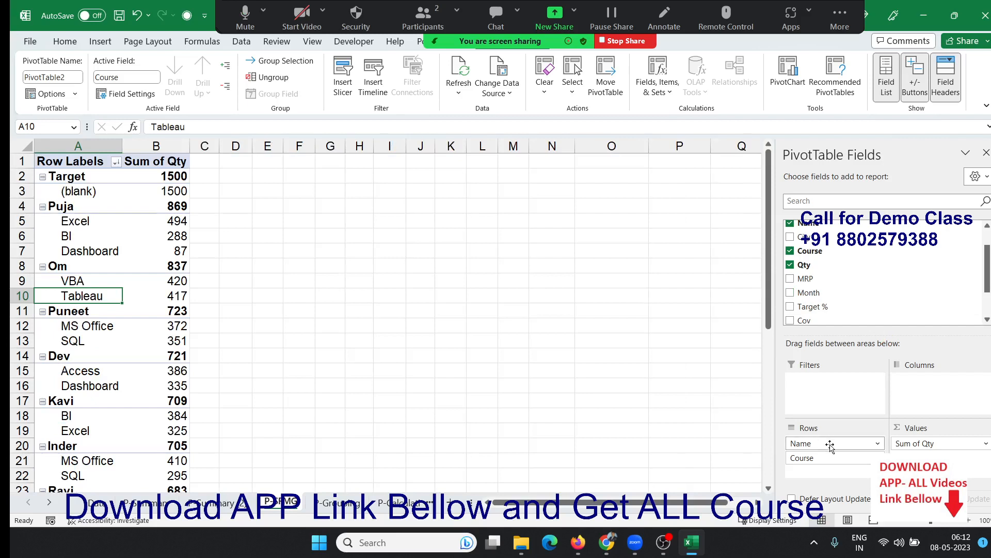
{"action": "left_click_drag", "start_coordinate": [830, 447], "coordinate": [850, 306]}
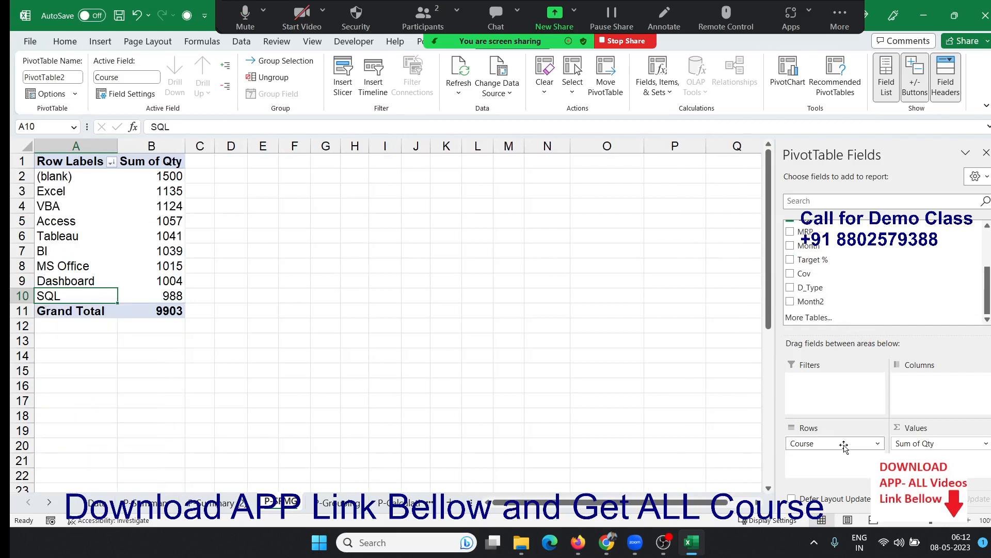
{"action": "left_click_drag", "start_coordinate": [843, 442], "coordinate": [879, 278]}
{"action": "scroll", "coordinate": [870, 278], "scroll_direction": "up", "scroll_amount": 2}
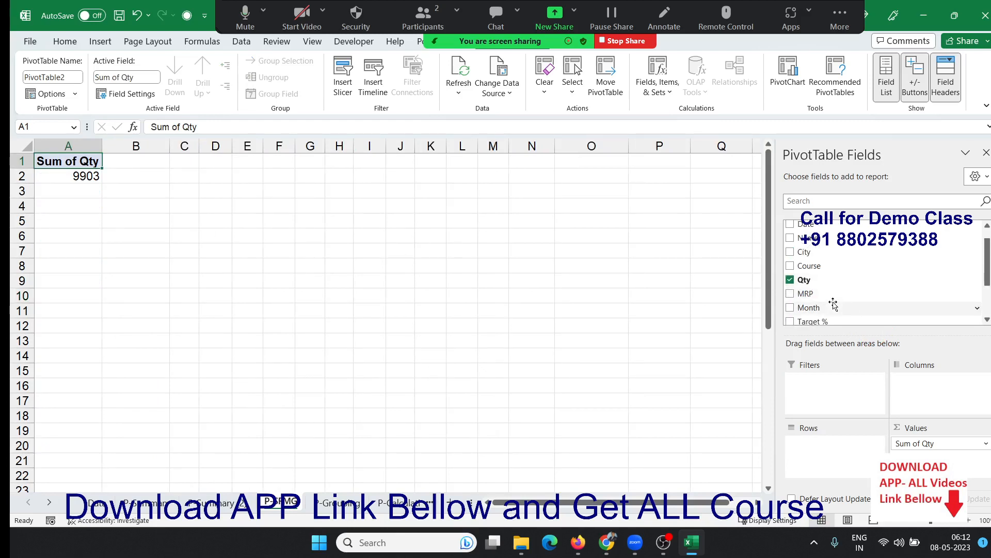
{"action": "left_click_drag", "start_coordinate": [833, 304], "coordinate": [821, 448]}
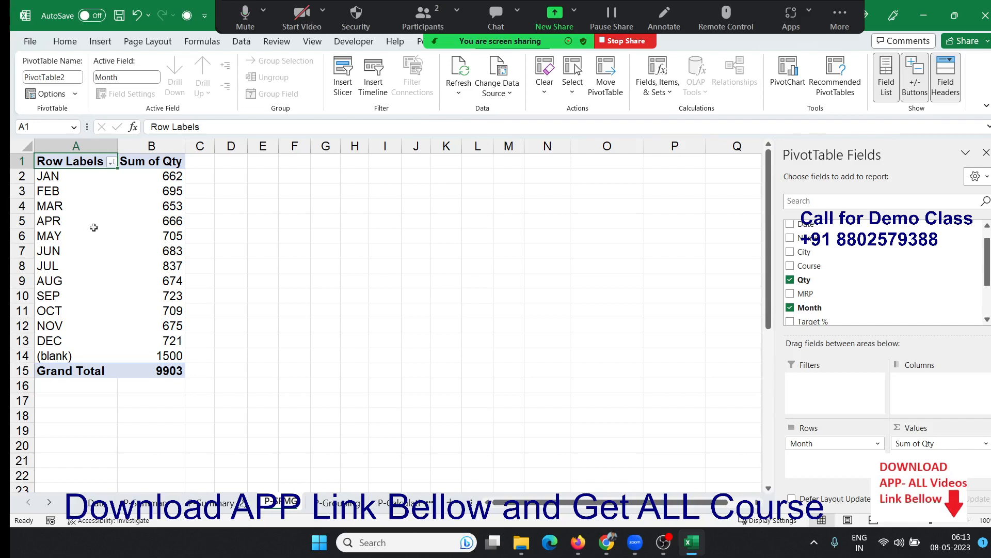
- Move the JAN, FEB and MAR rows below DEC so the months run from APR to MAR
{"action": "left_click", "coordinate": [66, 202]}
{"action": "key", "text": "ctrl+Home"}
{"action": "left_click_drag", "start_coordinate": [65, 202], "coordinate": [51, 178]}
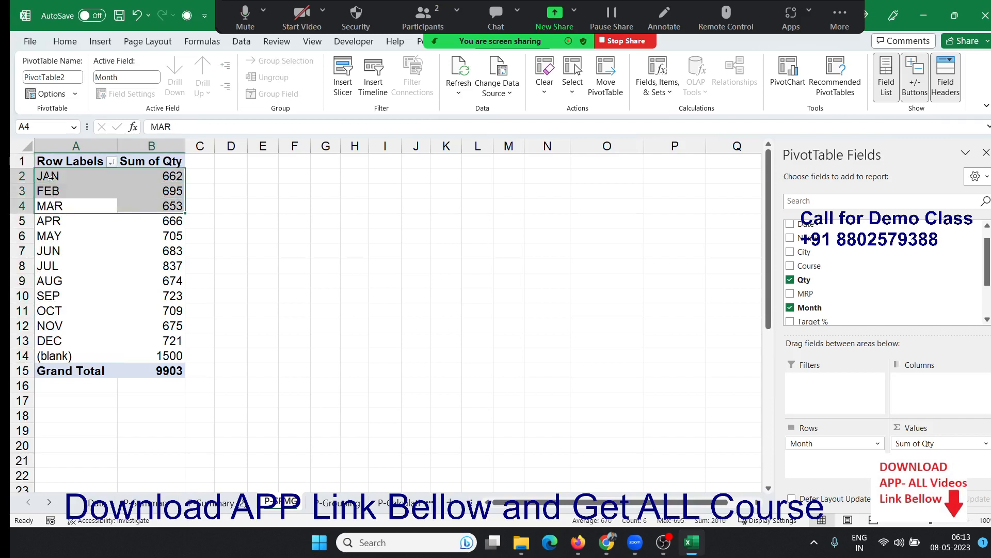
{"action": "left_click_drag", "start_coordinate": [93, 214], "coordinate": [103, 342]}
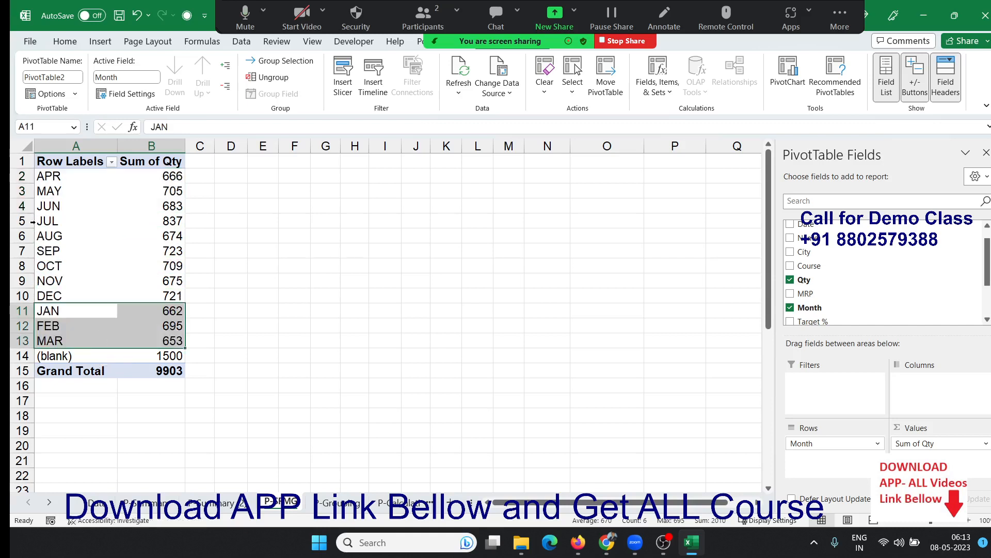
{"action": "left_click_drag", "start_coordinate": [53, 181], "coordinate": [80, 318]}
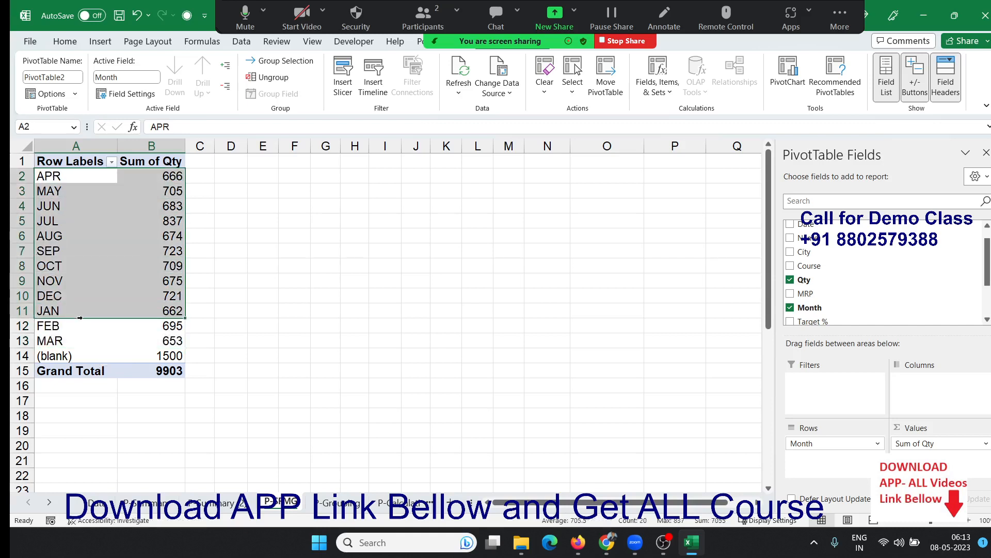
- Add Course as the column field of the Month PivotTable
{"action": "left_click", "coordinate": [80, 259]}
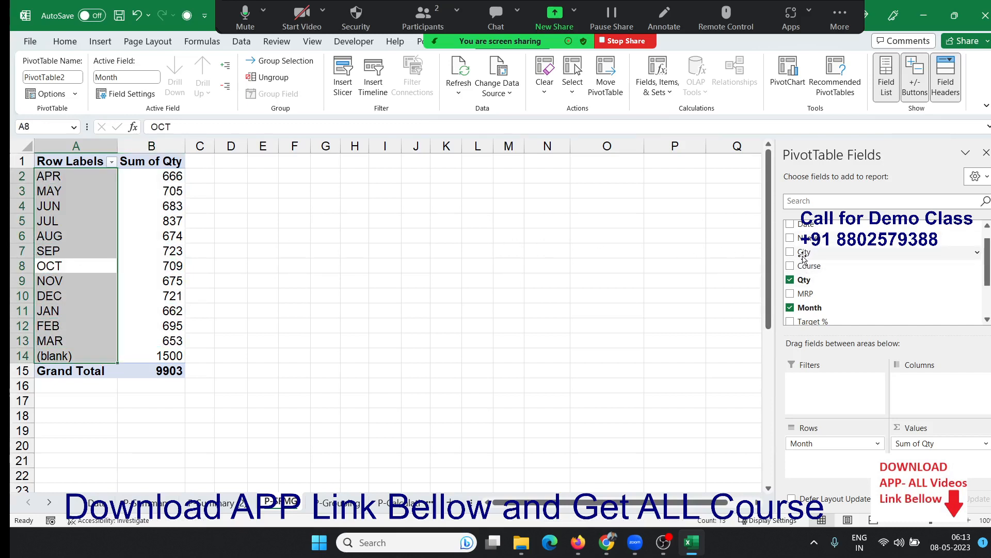
{"action": "left_click_drag", "start_coordinate": [803, 255], "coordinate": [917, 367]}
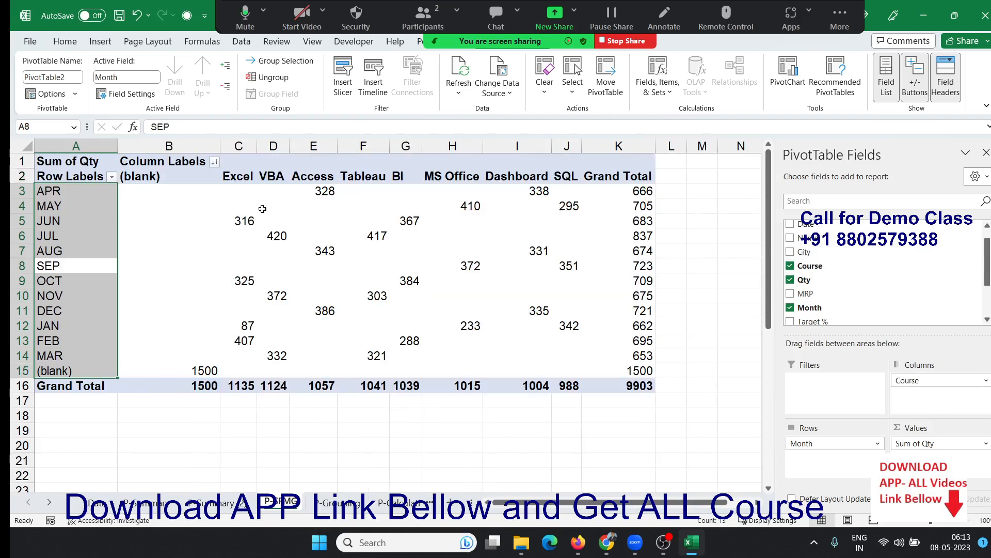
{"action": "left_click", "coordinate": [263, 208]}
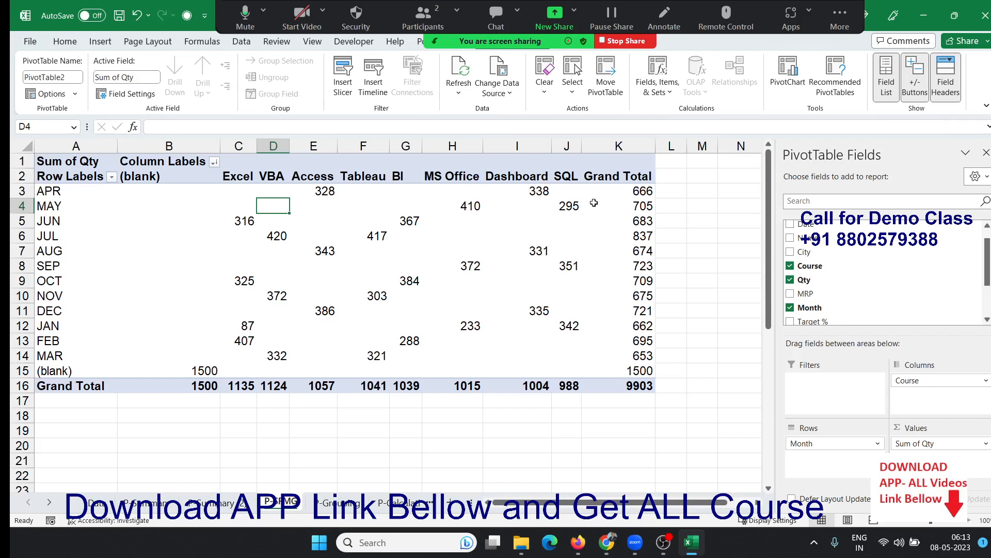
- Move the Dashboard column to the front of the course columns
{"action": "left_click", "coordinate": [518, 186]}
{"action": "left_click", "coordinate": [523, 179]}
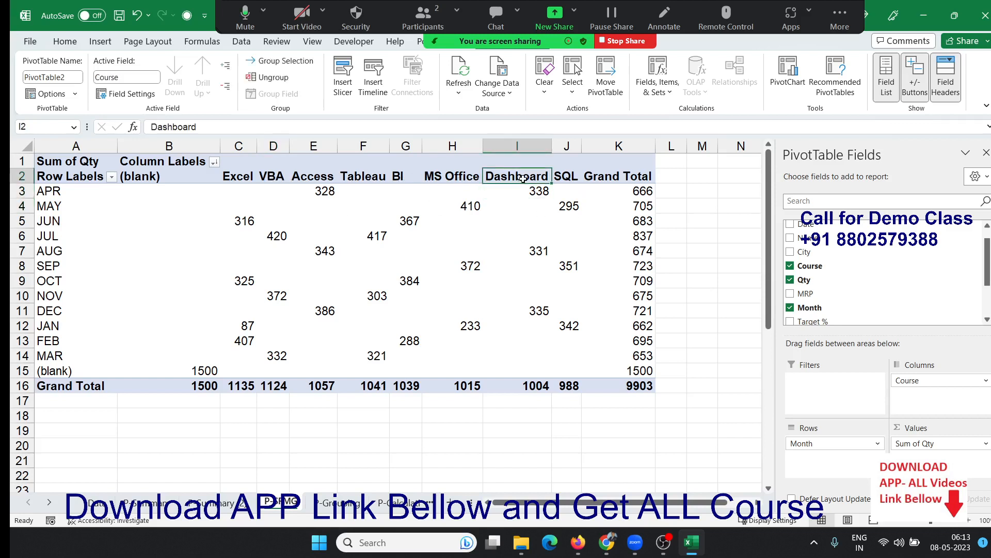
{"action": "left_click_drag", "start_coordinate": [521, 184], "coordinate": [122, 183]}
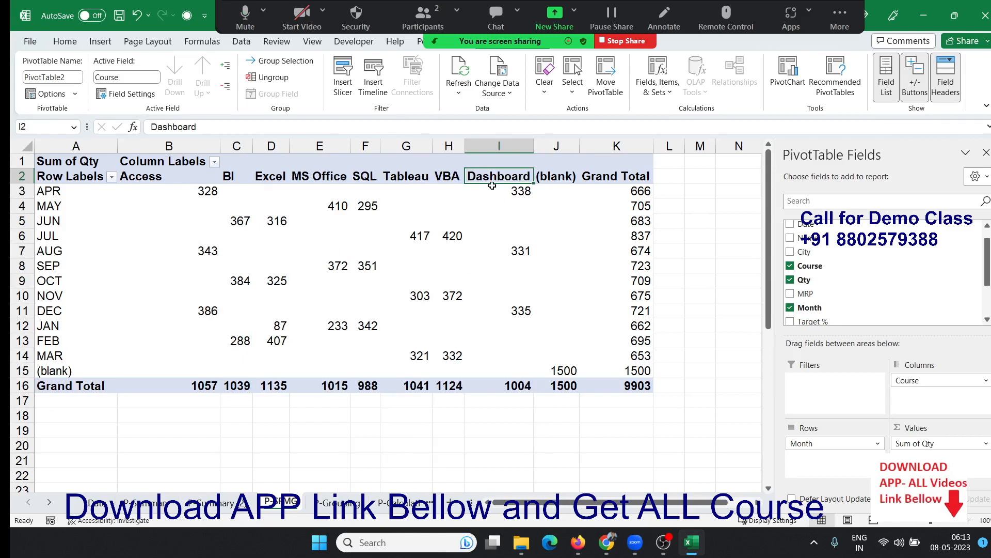
{"action": "left_click_drag", "start_coordinate": [492, 186], "coordinate": [115, 196]}
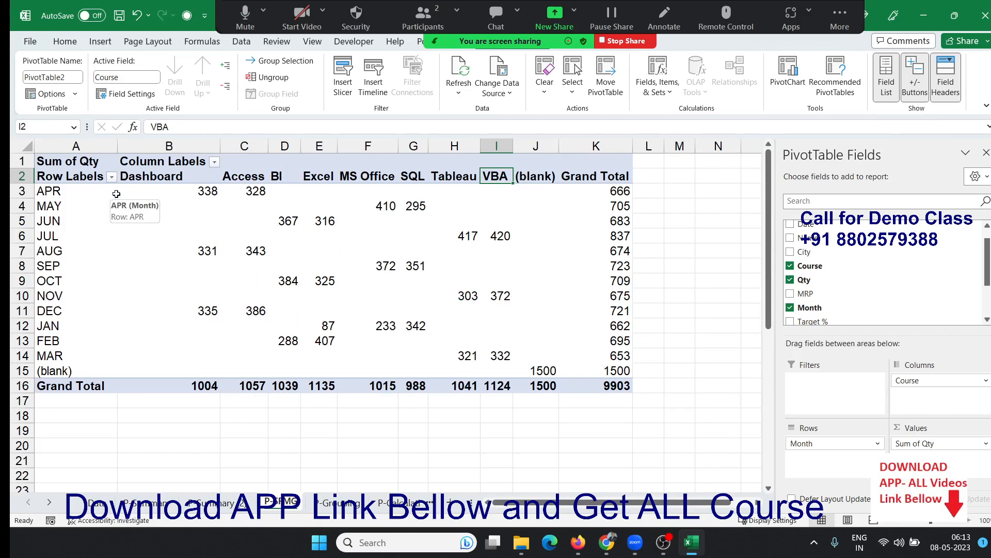
{"action": "left_click", "coordinate": [467, 182]}
{"action": "left_click", "coordinate": [70, 221]}
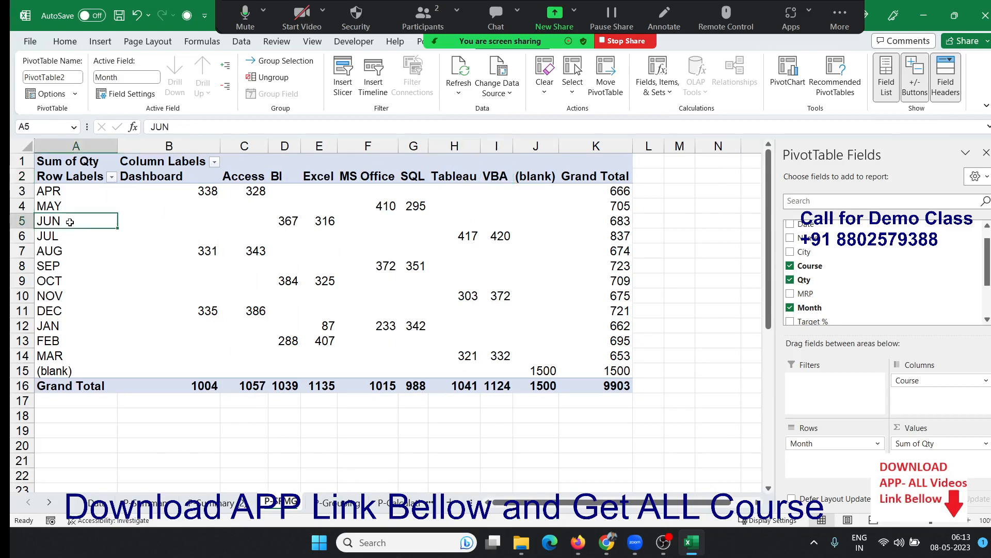
{"action": "left_click_drag", "start_coordinate": [422, 185], "coordinate": [496, 188]}
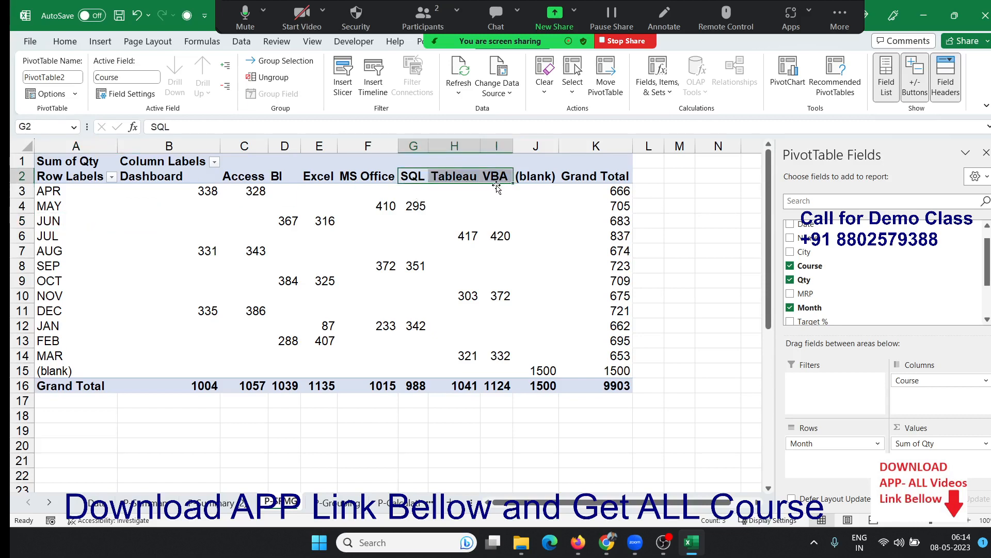
{"action": "left_click", "coordinate": [459, 179]}
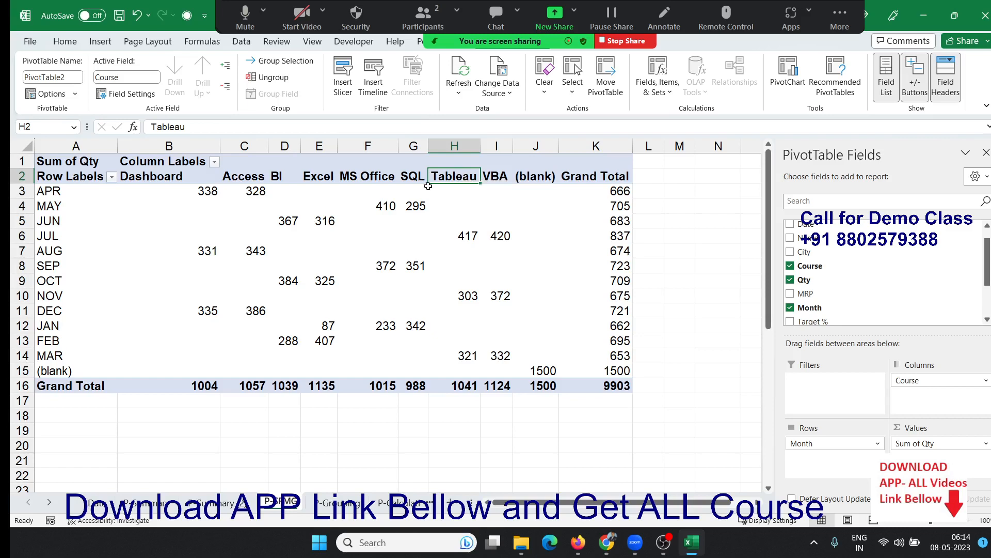
{"action": "left_click", "coordinate": [96, 226]}
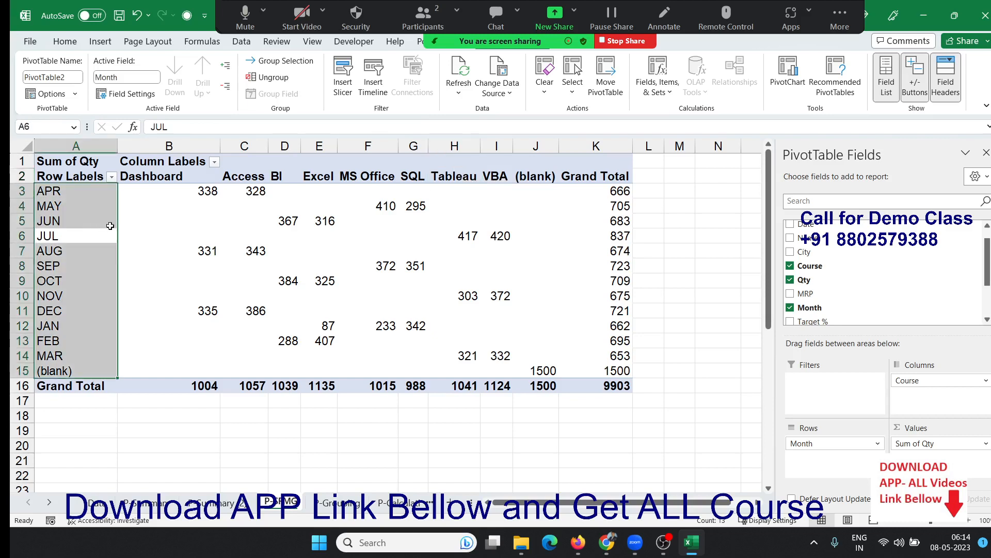
{"action": "left_click", "coordinate": [108, 225]}
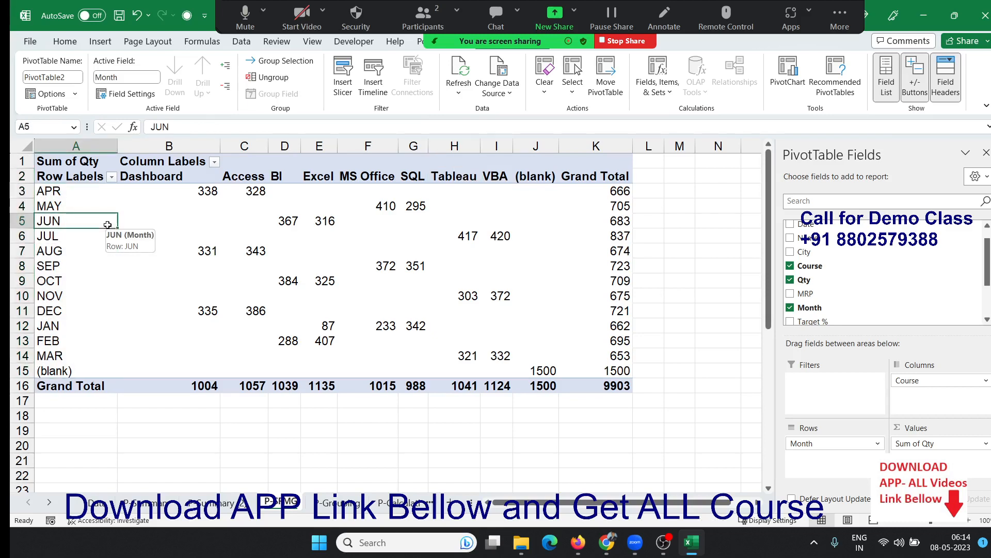
- Move JUL to the beginning of the month rows and place JUN directly below it
{"action": "left_click", "coordinate": [88, 236]}
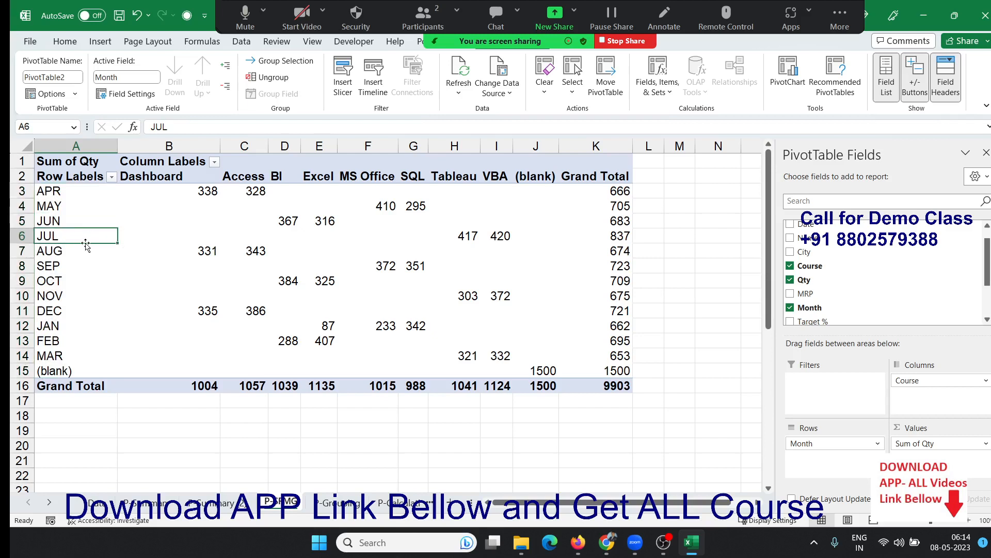
{"action": "left_click_drag", "start_coordinate": [85, 241], "coordinate": [77, 189]}
{"action": "left_click_drag", "start_coordinate": [69, 242], "coordinate": [73, 199]}
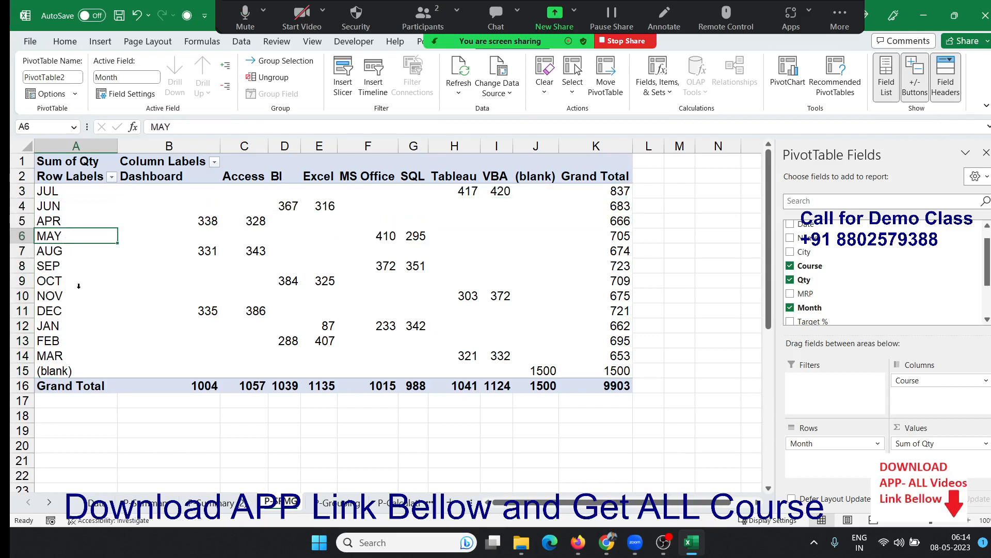
- Show the available Move options for the MAY row label
{"action": "right_click", "coordinate": [96, 231]}
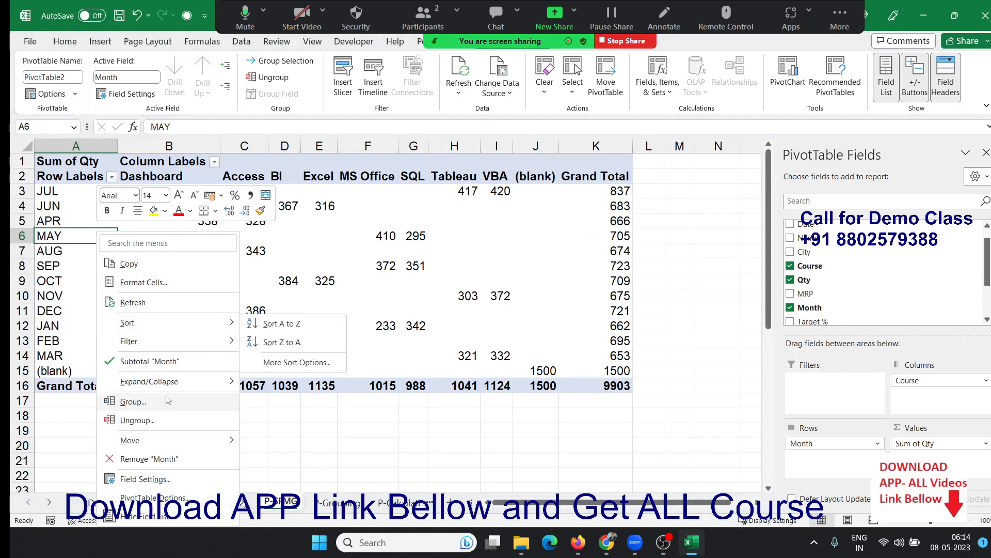
{"action": "mouse_move", "coordinate": [173, 440]}
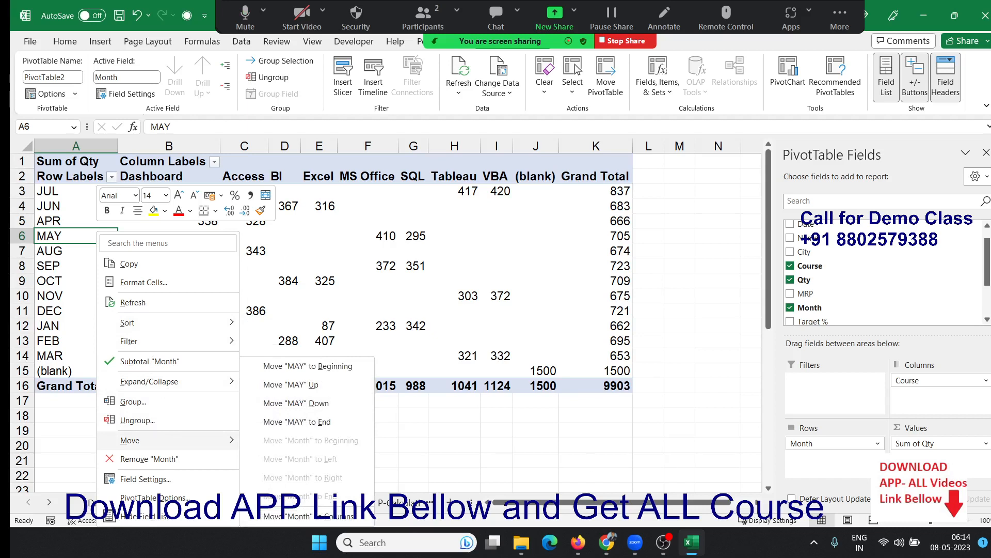
{"action": "key", "text": "alt+Tab"}
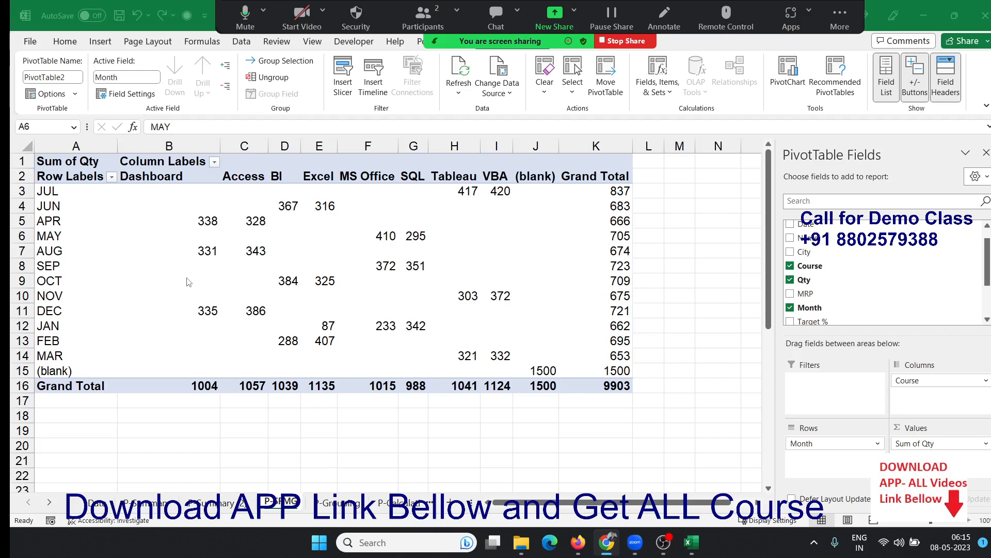
- Filter the Month row labels to exclude the (blank) item
{"action": "left_click", "coordinate": [50, 361]}
{"action": "left_click", "coordinate": [50, 370]}
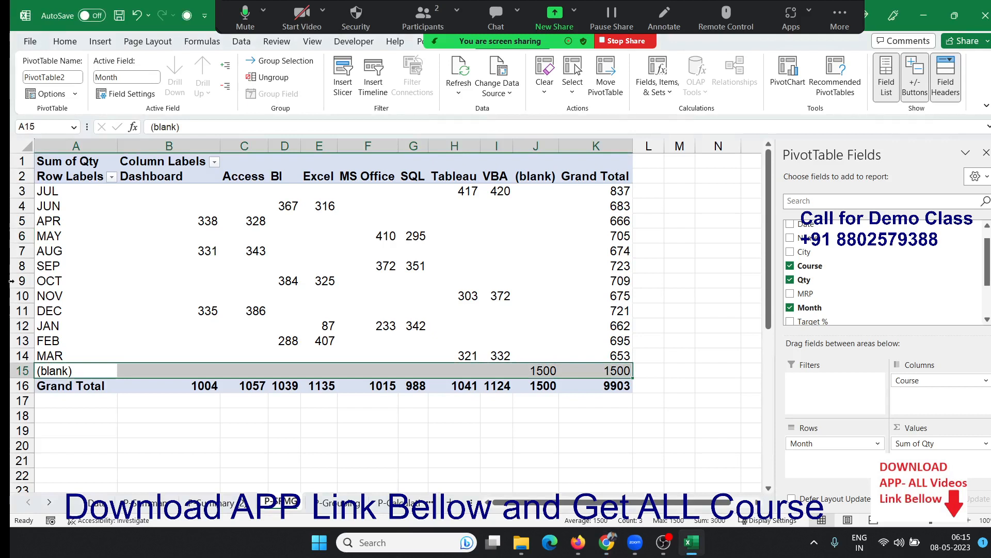
{"action": "left_click", "coordinate": [112, 182]}
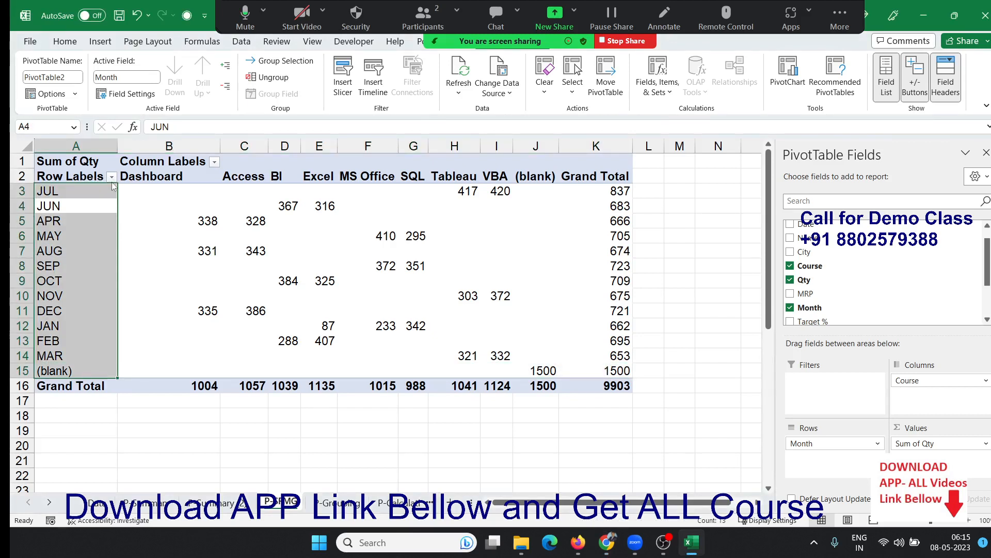
{"action": "left_click", "coordinate": [112, 179]}
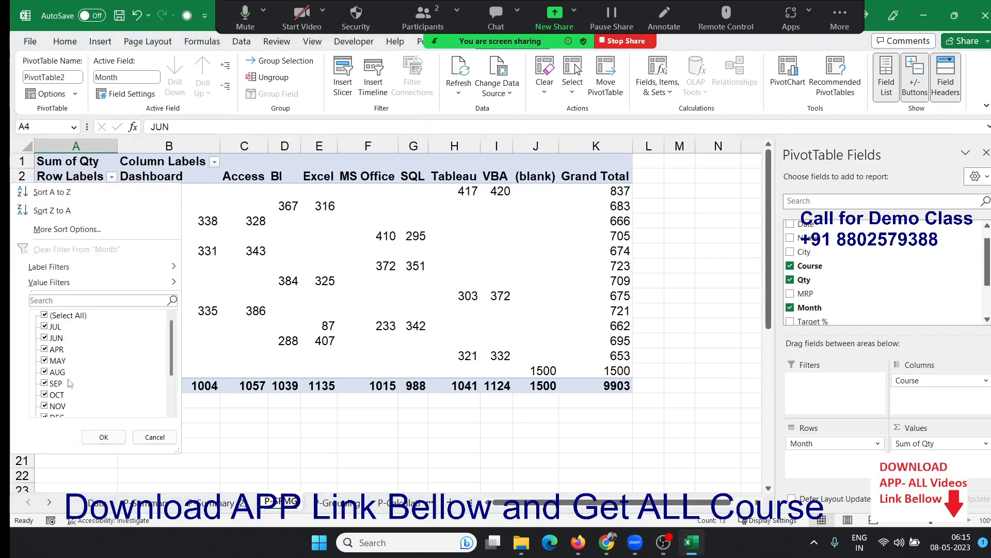
{"action": "scroll", "coordinate": [46, 400], "scroll_direction": "down", "scroll_amount": 2}
{"action": "left_click", "coordinate": [44, 406]}
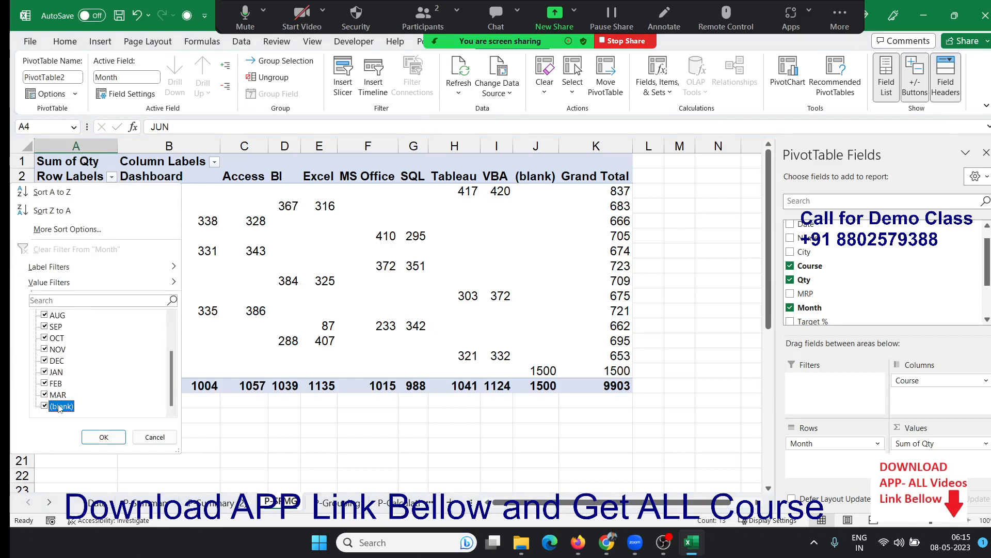
{"action": "left_click", "coordinate": [104, 437]}
{"action": "left_click_drag", "start_coordinate": [87, 356], "coordinate": [471, 356]}
{"action": "left_click", "coordinate": [394, 266]}
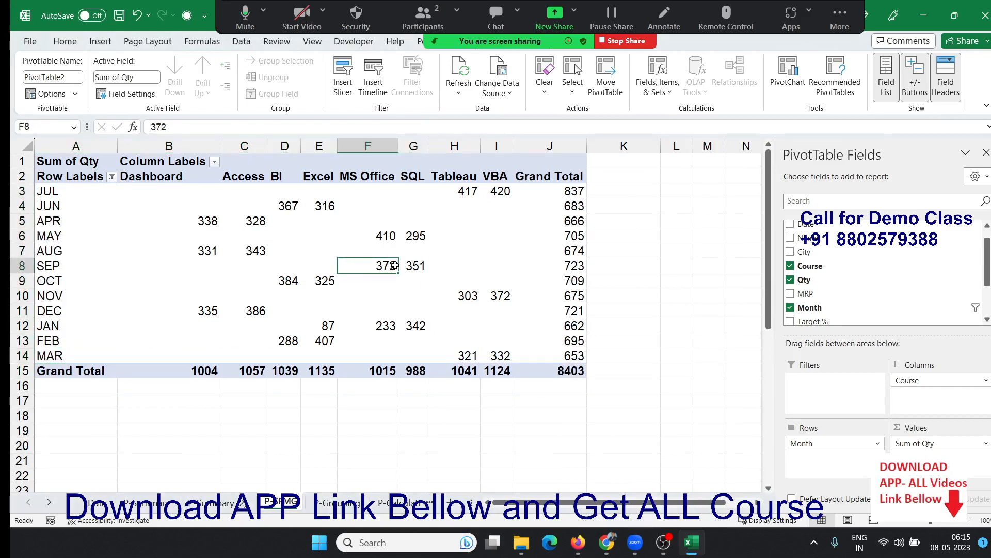
- Exclude (blank) from the Course column labels, and remove Course from the PivotTable columns
{"action": "left_click", "coordinate": [214, 163]}
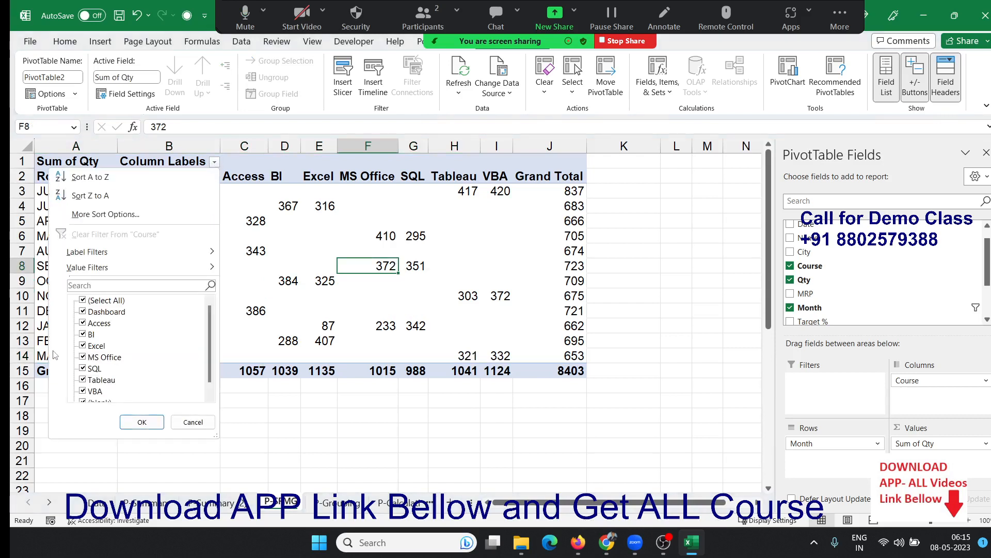
{"action": "scroll", "coordinate": [124, 357], "scroll_direction": "down", "scroll_amount": 1}
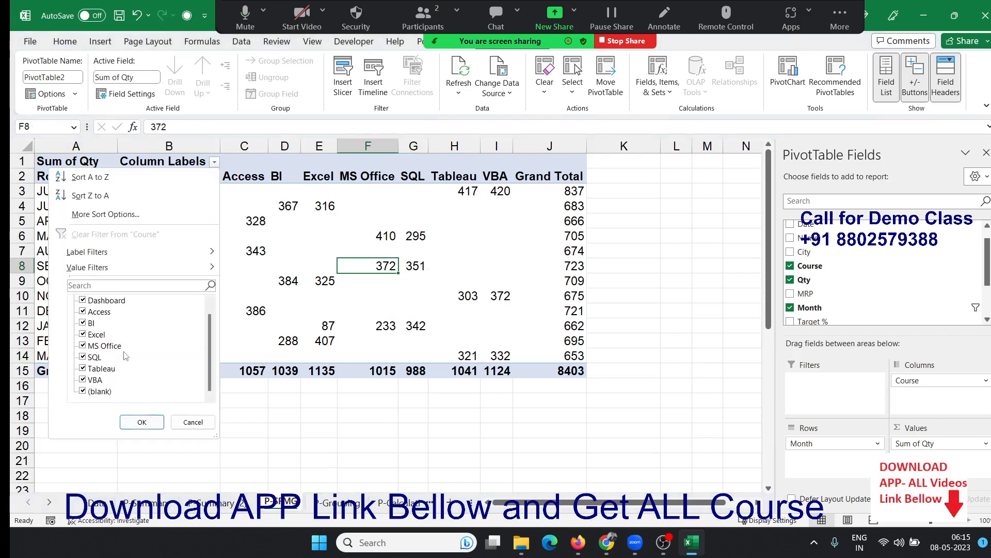
{"action": "left_click", "coordinate": [92, 391]}
{"action": "left_click", "coordinate": [143, 422]}
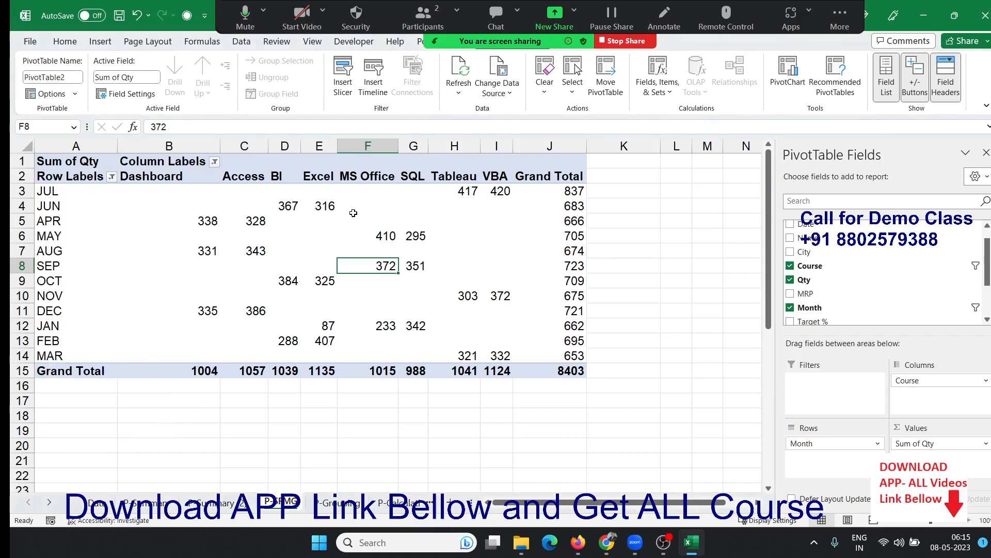
{"action": "left_click", "coordinate": [229, 202]}
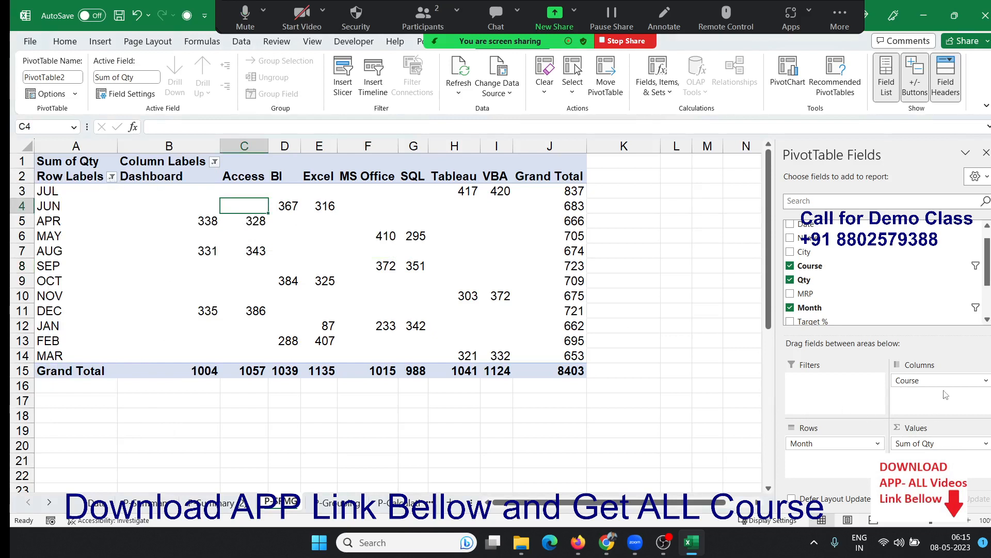
{"action": "left_click_drag", "start_coordinate": [937, 381], "coordinate": [906, 284]}
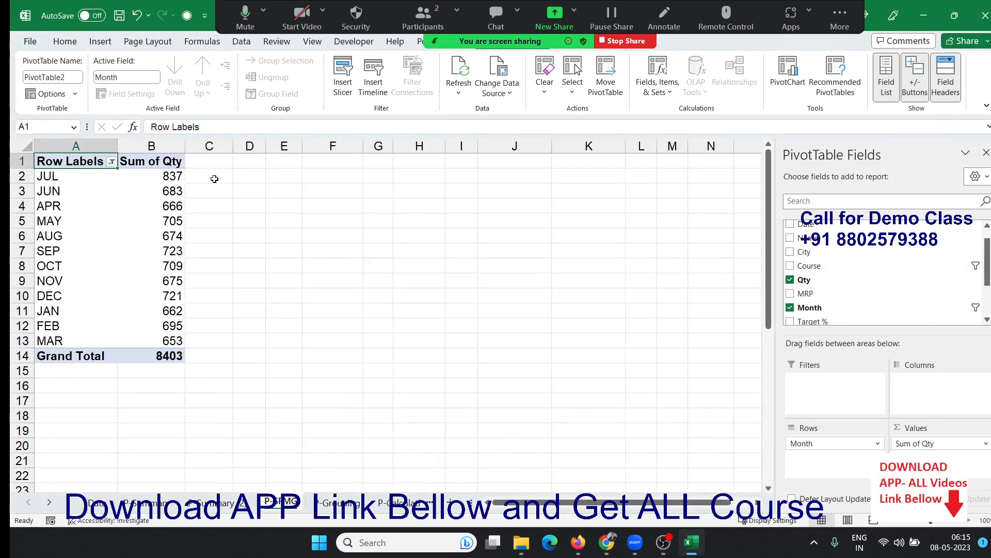
- Examine the Label Filters and Value Filters options for the Month row labels
{"action": "left_click", "coordinate": [111, 162]}
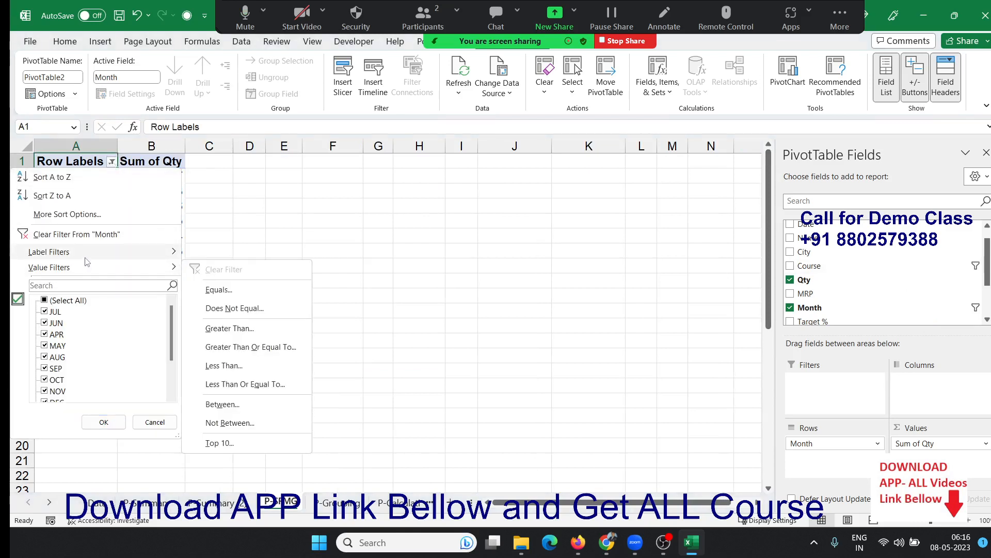
{"action": "mouse_move", "coordinate": [88, 260]}
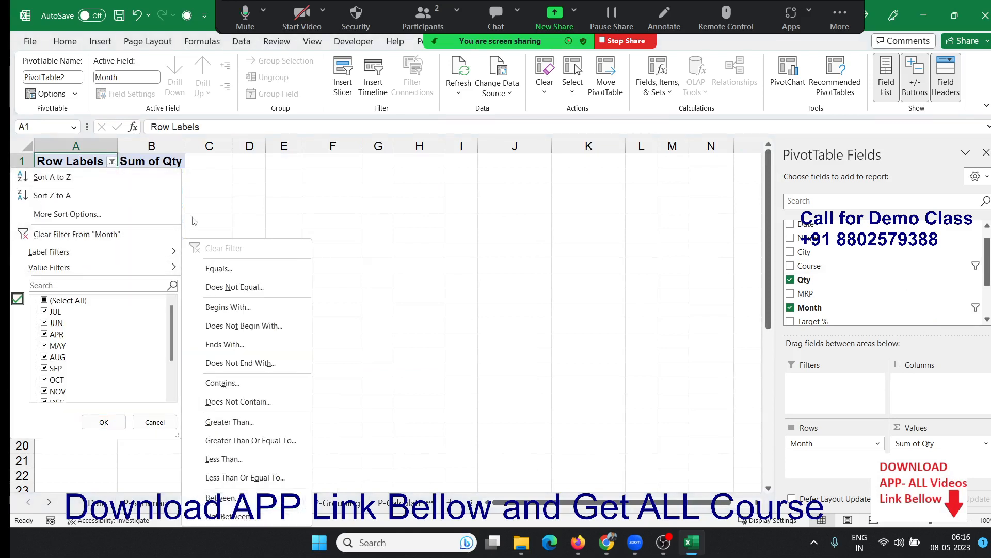
{"action": "left_click", "coordinate": [210, 209]}
{"action": "left_click", "coordinate": [79, 181]}
{"action": "left_click_drag", "start_coordinate": [78, 182], "coordinate": [81, 333]}
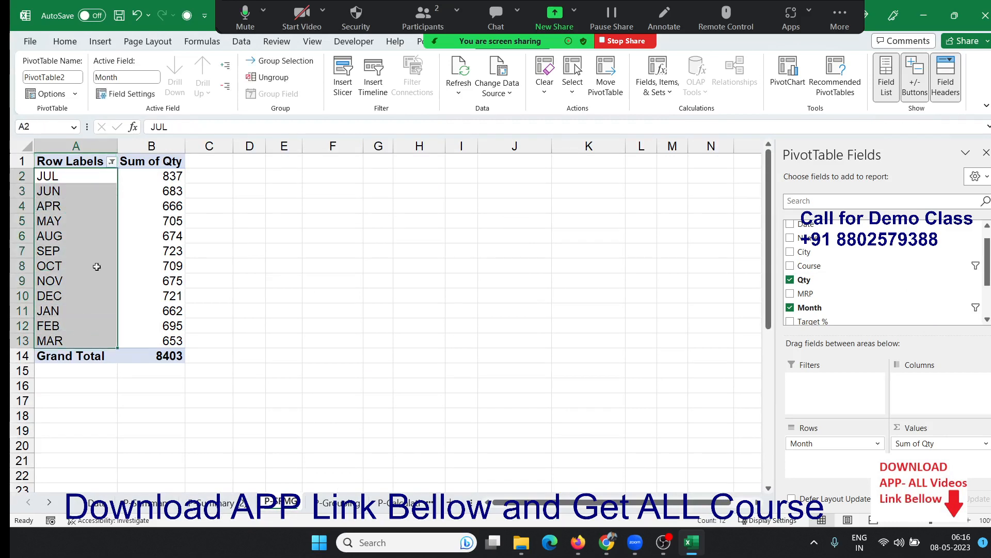
{"action": "left_click", "coordinate": [111, 162]}
{"action": "mouse_move", "coordinate": [58, 268]}
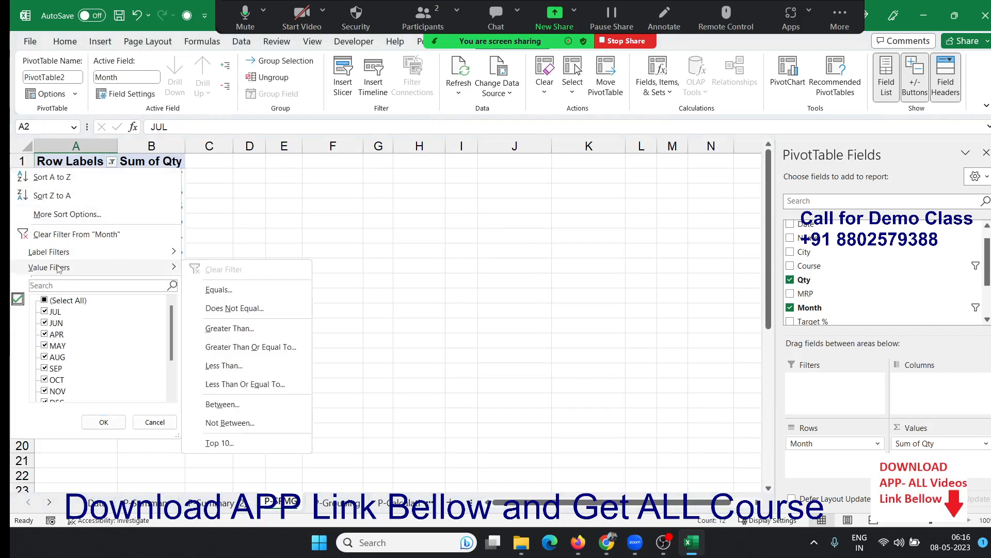
{"action": "left_click", "coordinate": [289, 177]}
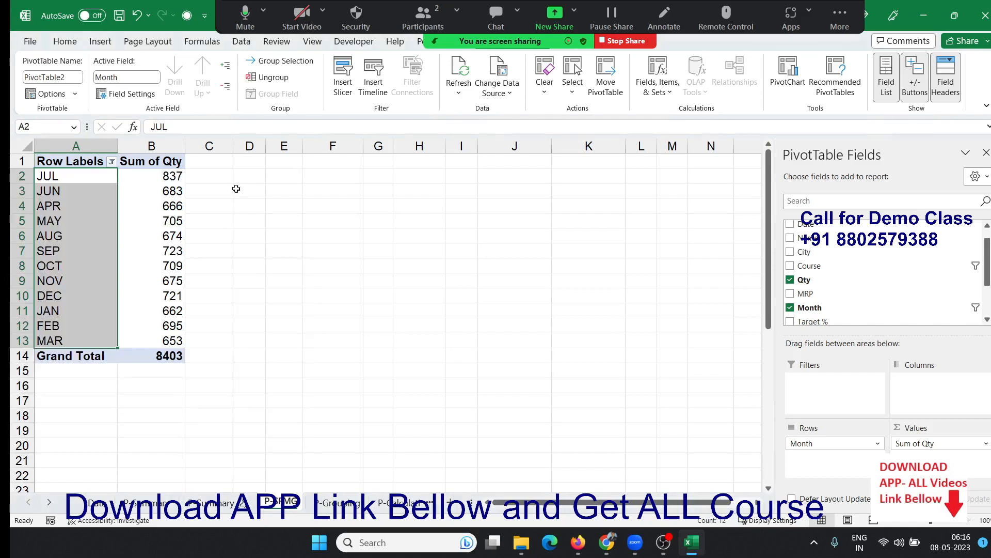
- Apply a Top 10 value filter to the Month row labels, showing the top 3 items by Sum of Qty
{"action": "left_click_drag", "start_coordinate": [174, 185], "coordinate": [166, 341]}
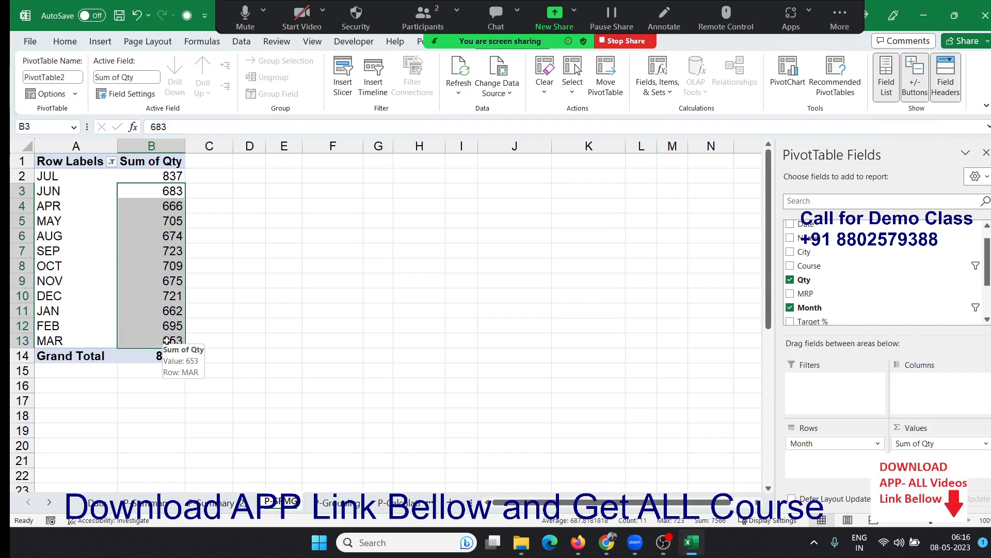
{"action": "left_click_drag", "start_coordinate": [165, 176], "coordinate": [163, 342]}
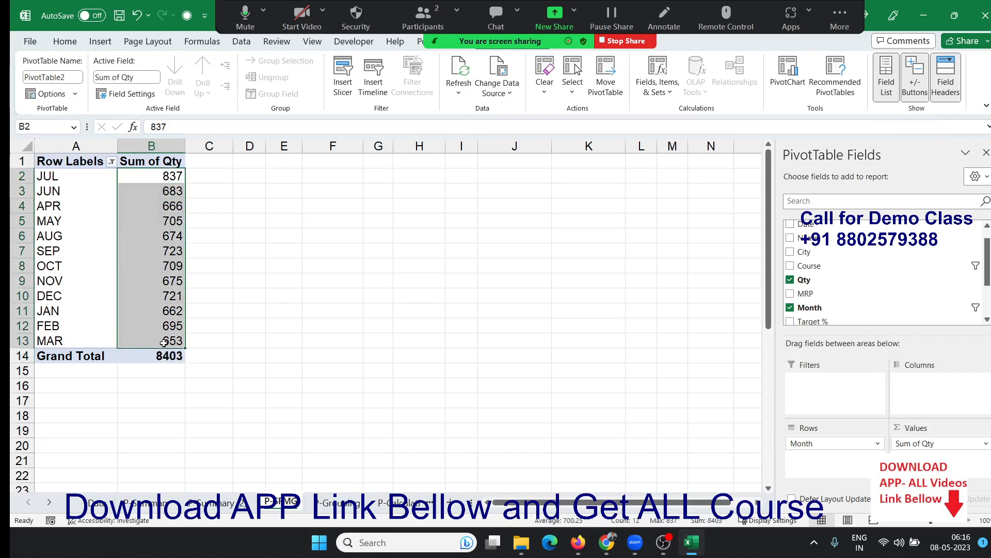
{"action": "left_click", "coordinate": [173, 216]}
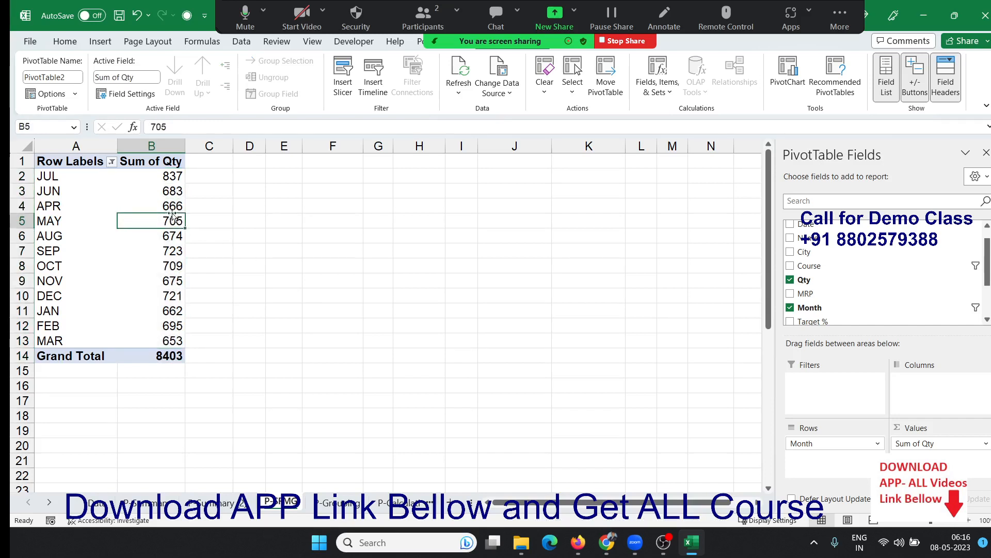
{"action": "left_click", "coordinate": [111, 161]}
{"action": "left_click", "coordinate": [111, 162]}
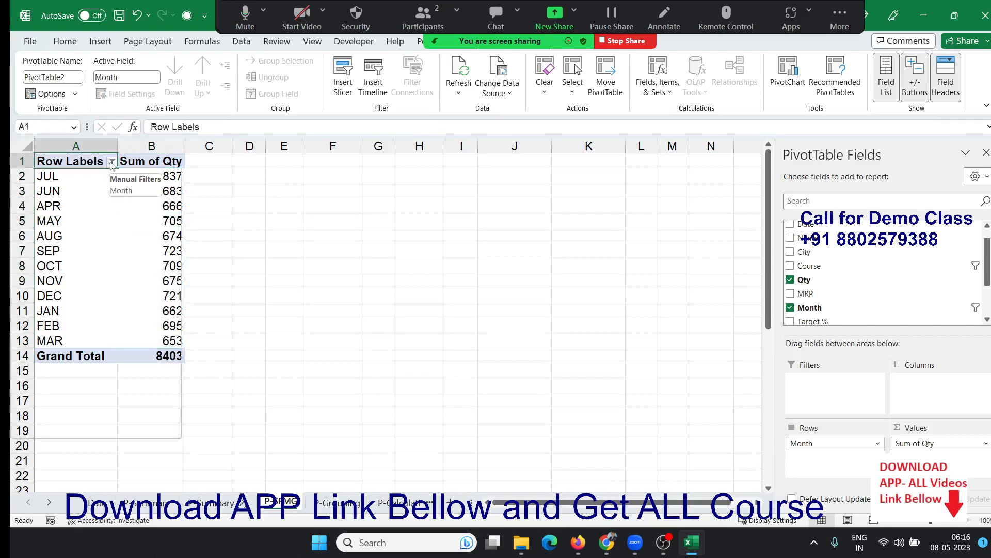
{"action": "mouse_move", "coordinate": [95, 271]}
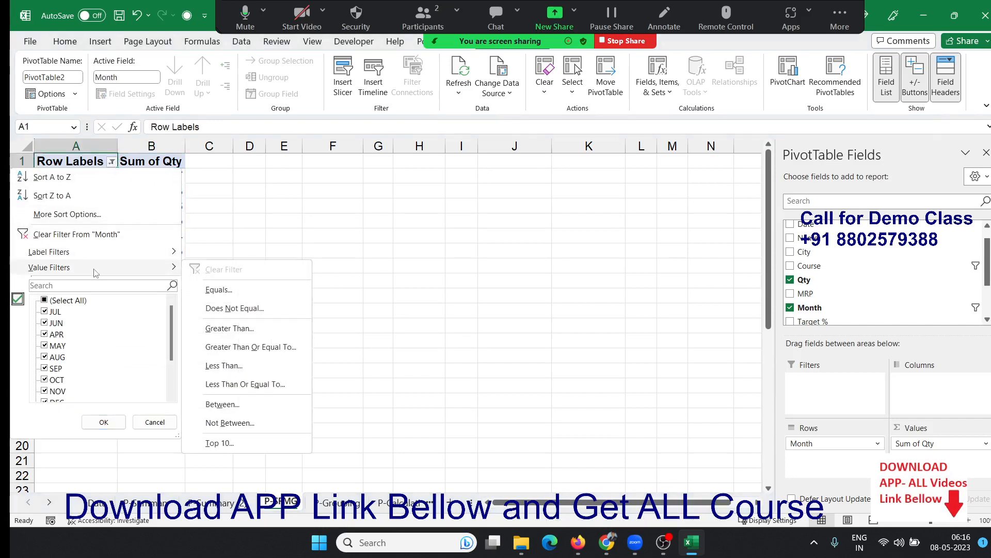
{"action": "left_click", "coordinate": [247, 447]}
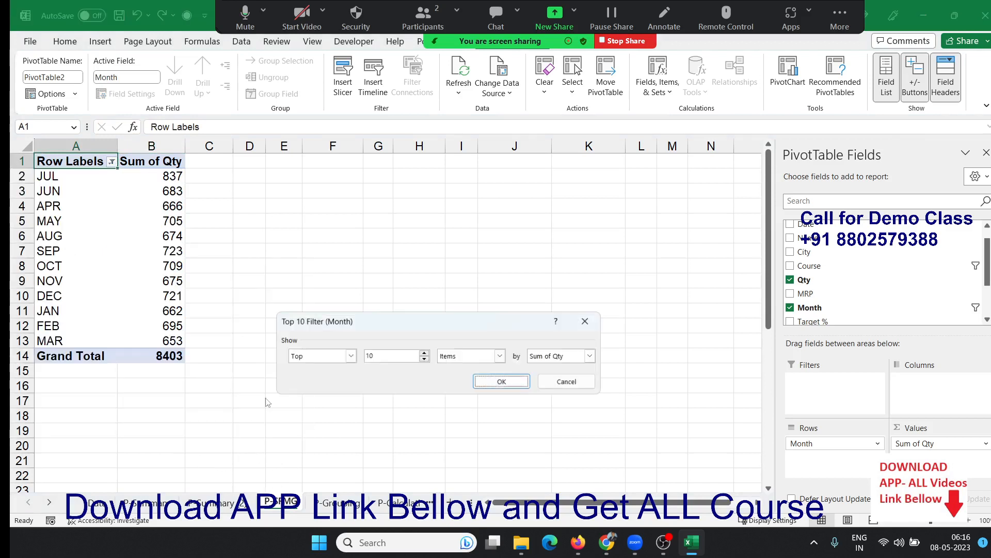
{"action": "double_click", "coordinate": [369, 355]}
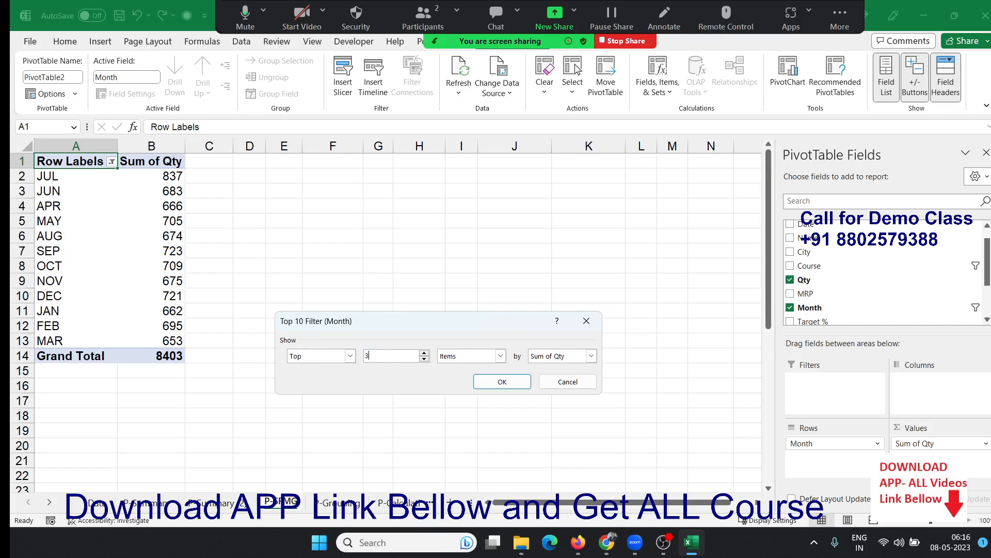
{"action": "left_click", "coordinate": [526, 382]}
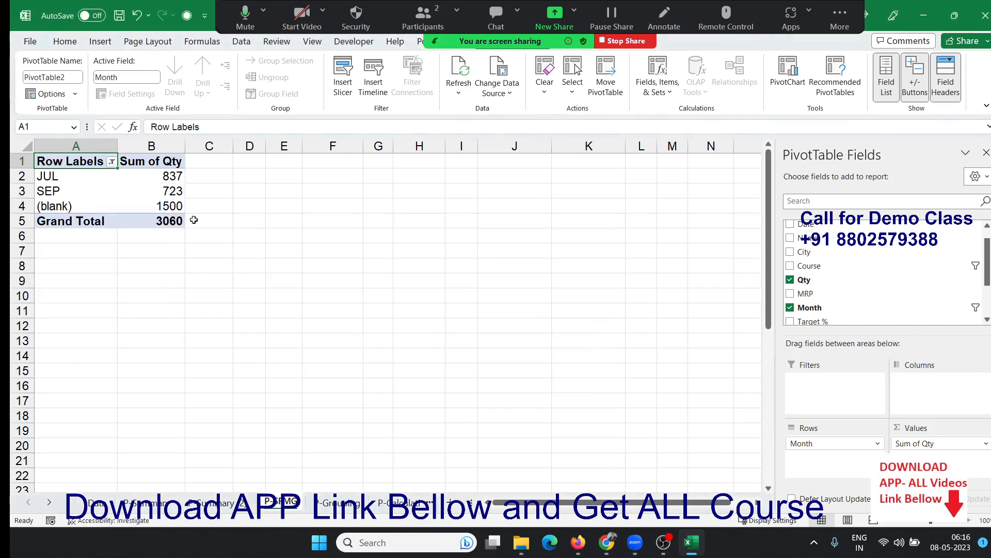
- Exclude the (blank) item from the Month row labels filtered to the top 3
{"action": "left_click_drag", "start_coordinate": [175, 205], "coordinate": [68, 176]}
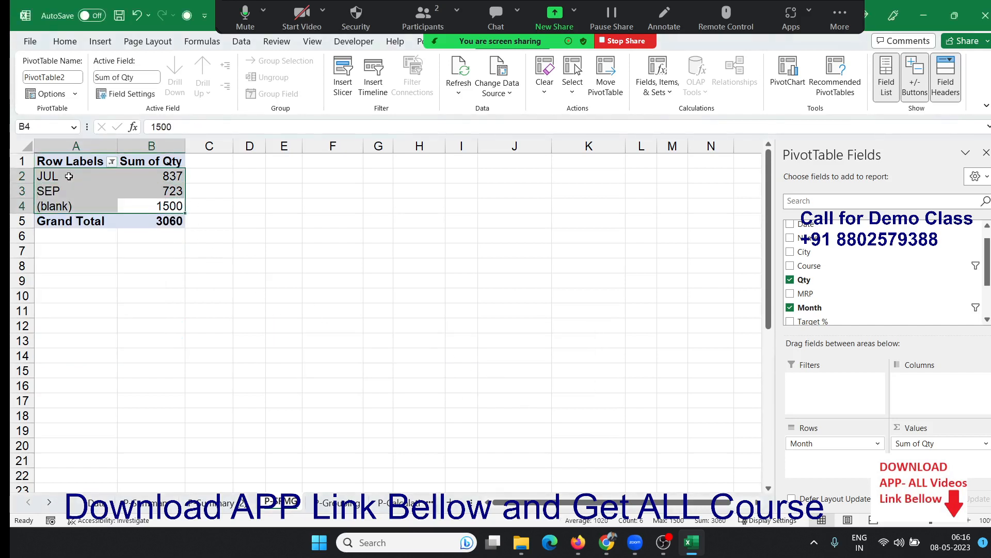
{"action": "left_click", "coordinate": [111, 161]}
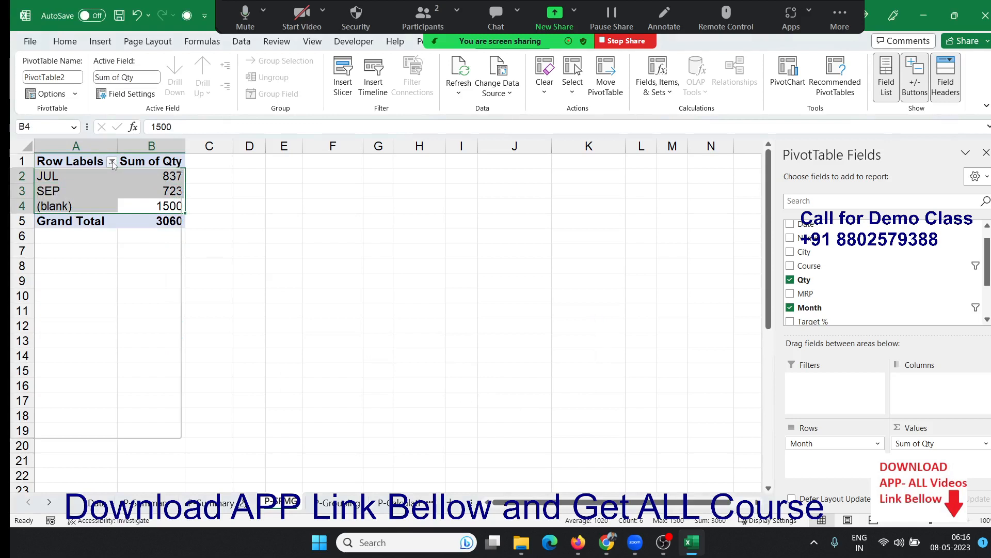
{"action": "scroll", "coordinate": [63, 336], "scroll_direction": "down", "scroll_amount": 2}
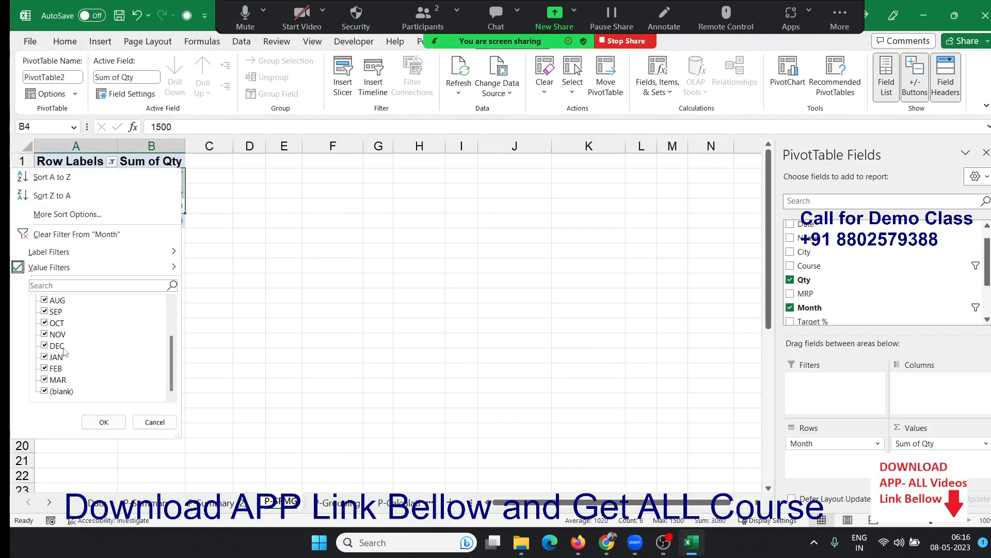
{"action": "left_click", "coordinate": [57, 392]}
{"action": "left_click", "coordinate": [103, 422]}
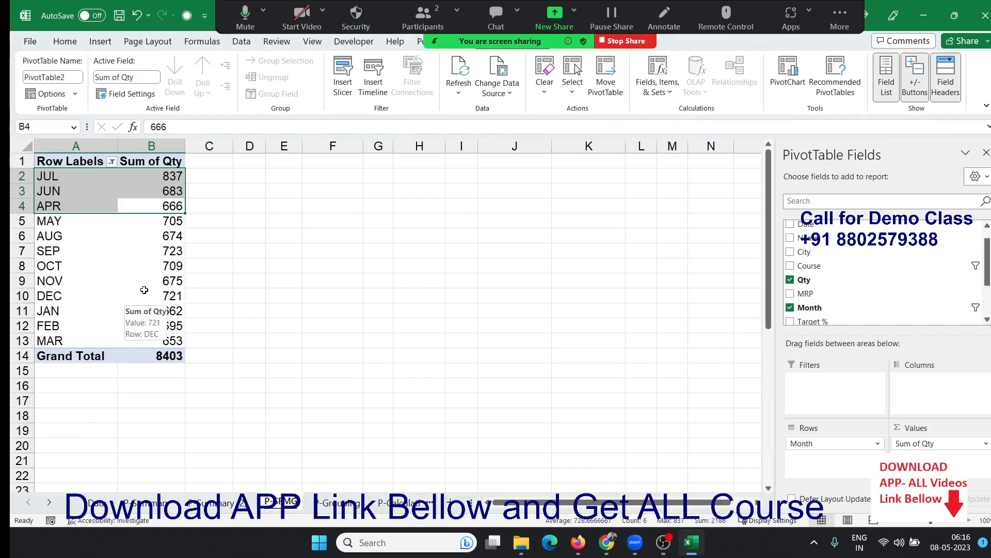
{"action": "left_click", "coordinate": [158, 265]}
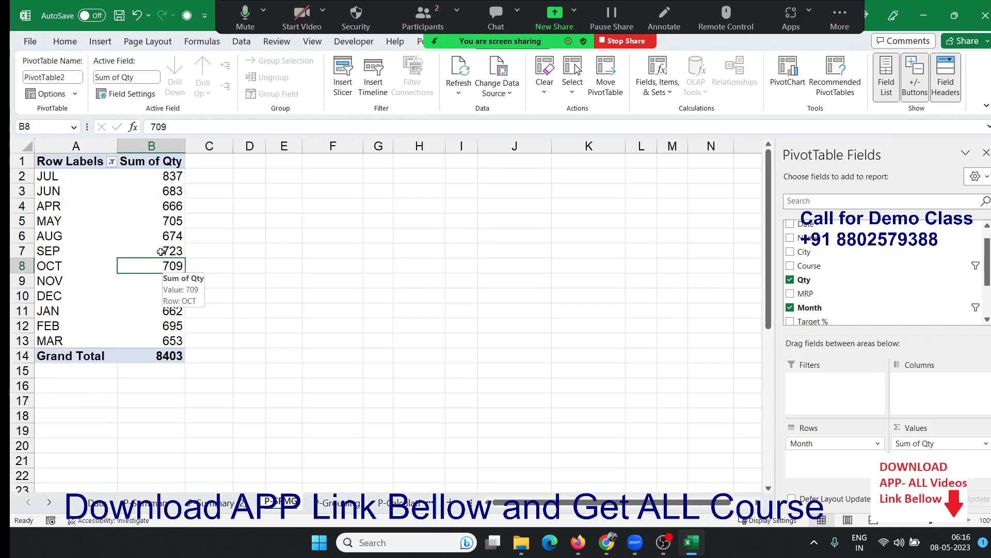
- Filter the Month row labels again to the top 3 items by Sum of Qty
{"action": "left_click", "coordinate": [111, 162]}
{"action": "scroll", "coordinate": [120, 308], "scroll_direction": "down", "scroll_amount": 2}
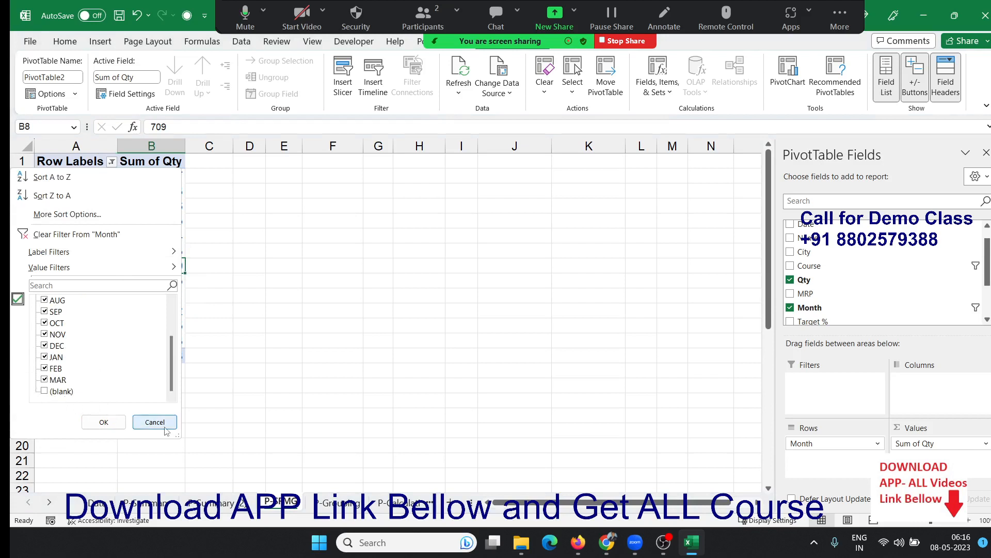
{"action": "mouse_move", "coordinate": [150, 267]}
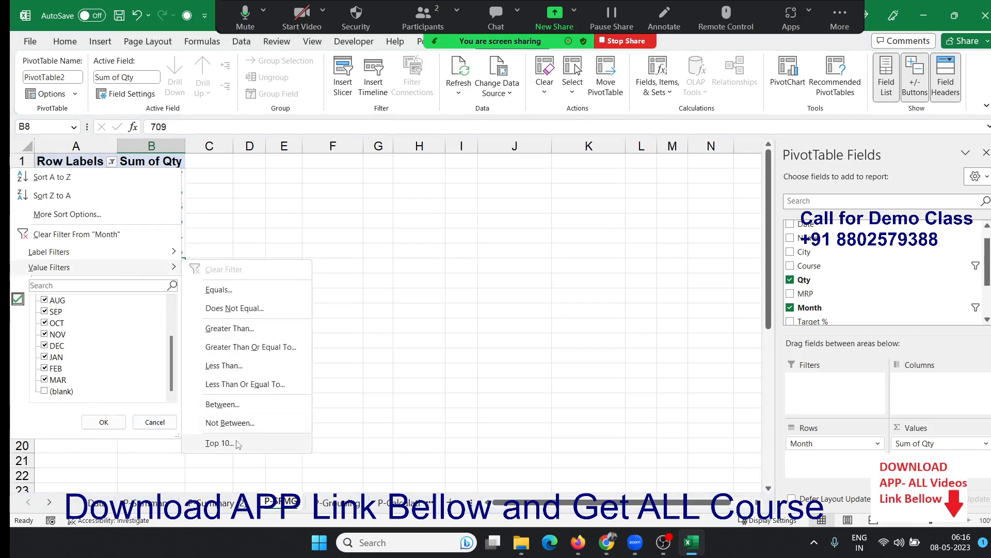
{"action": "left_click", "coordinate": [222, 443]}
{"action": "double_click", "coordinate": [379, 356]}
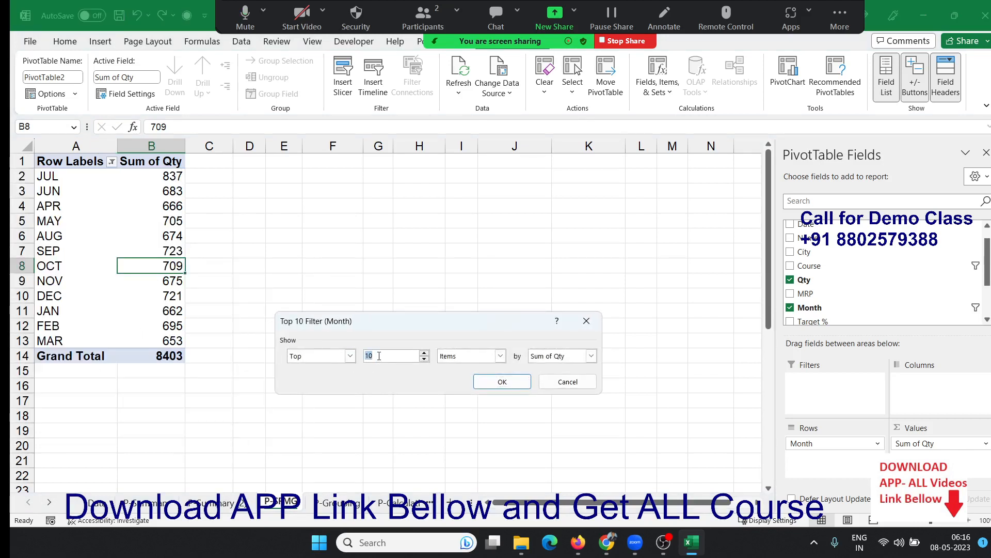
{"action": "type", "text": "3"}
{"action": "left_click", "coordinate": [502, 382]}
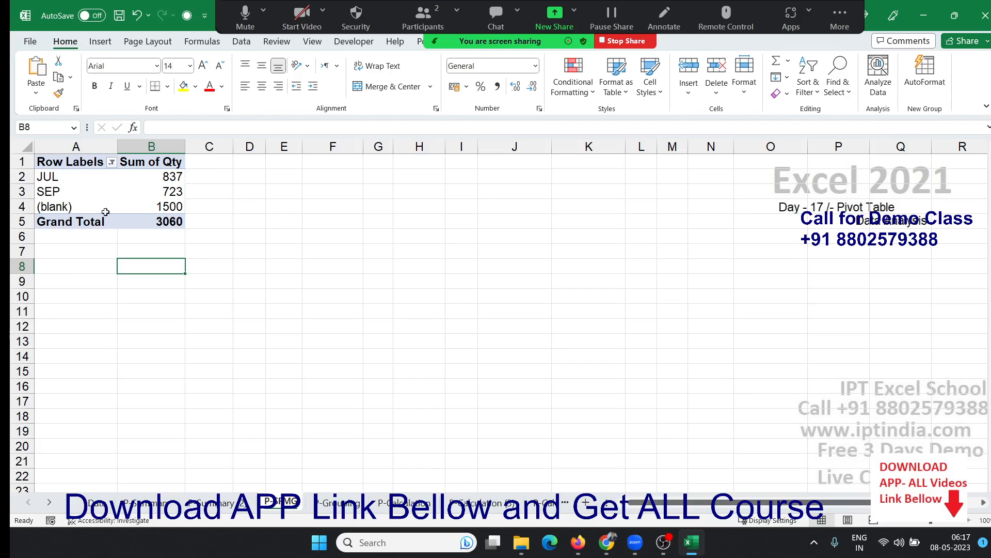
- Deselect the (blank) item in the Month row label filter and apply the selection
{"action": "left_click_drag", "start_coordinate": [105, 212], "coordinate": [106, 171]}
{"action": "left_click", "coordinate": [111, 163]}
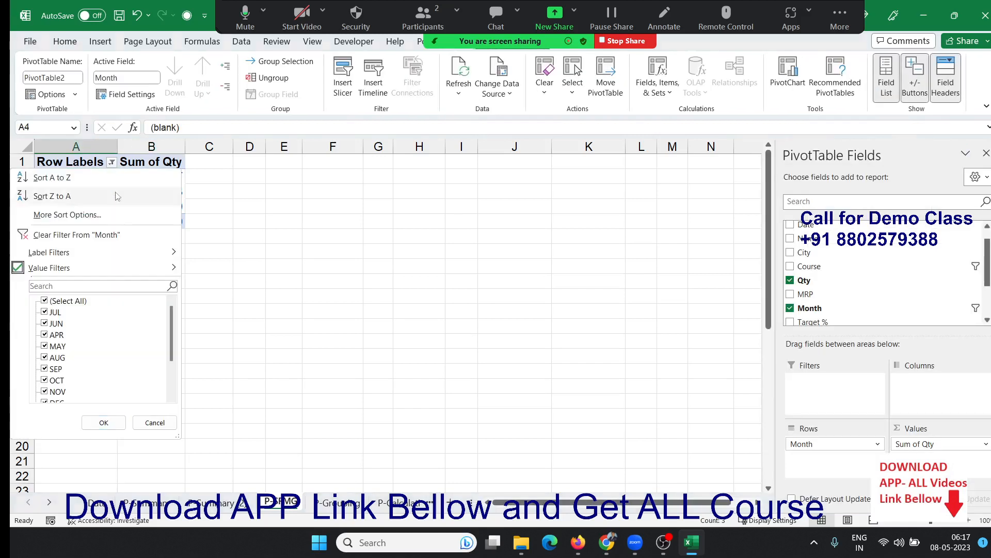
{"action": "scroll", "coordinate": [77, 389], "scroll_direction": "down", "scroll_amount": 2}
{"action": "left_click", "coordinate": [44, 392]}
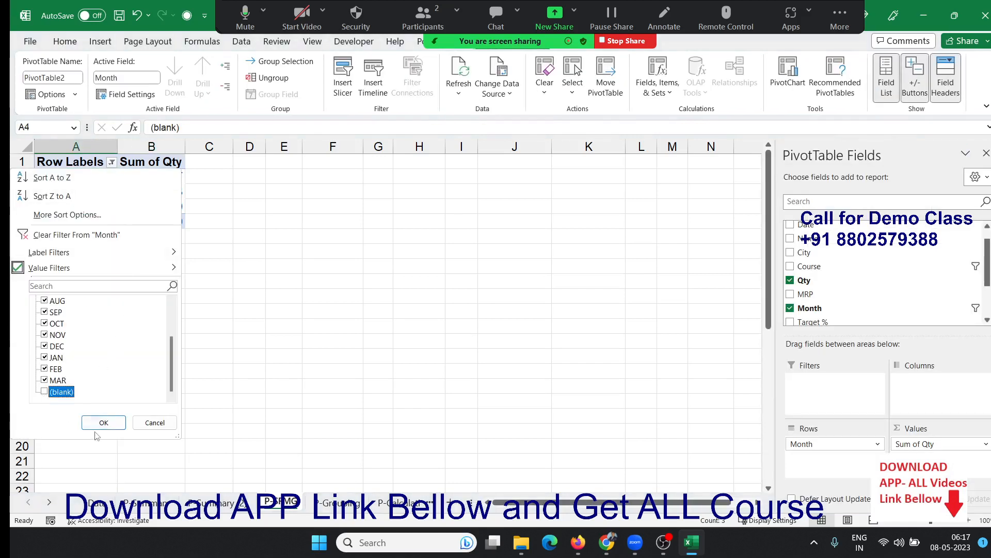
{"action": "left_click", "coordinate": [104, 425]}
- Examine the Label Filters options for the Month row labels, comparing the month names with the Sum of Qty values
{"action": "left_click_drag", "start_coordinate": [170, 326], "coordinate": [154, 177]}
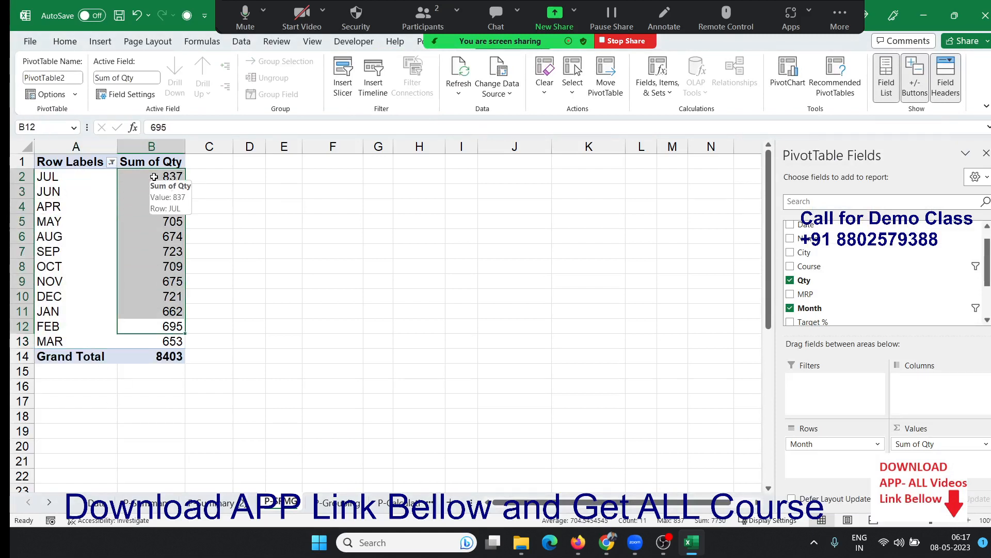
{"action": "left_click", "coordinate": [77, 198]}
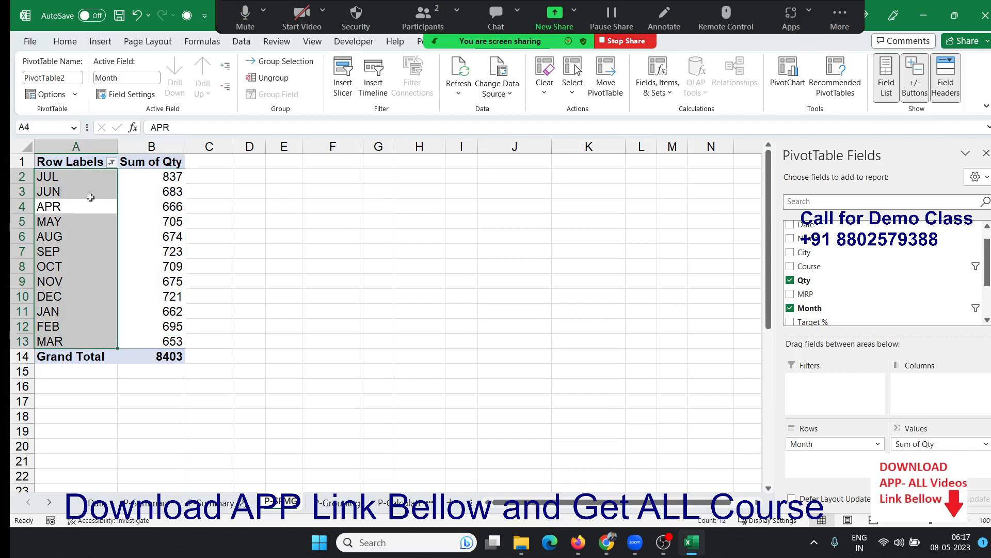
{"action": "left_click", "coordinate": [111, 163]}
{"action": "mouse_move", "coordinate": [84, 257]}
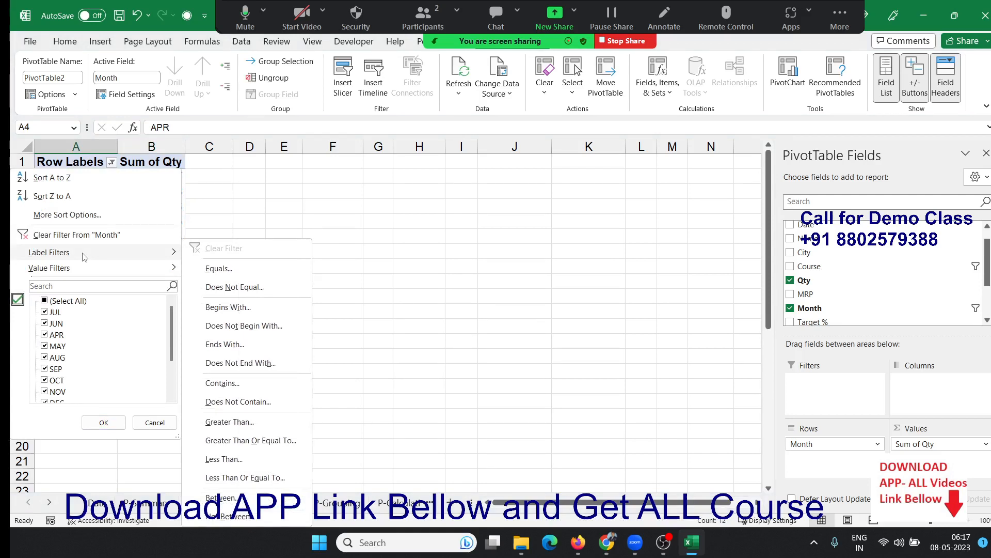
{"action": "left_click", "coordinate": [279, 172]}
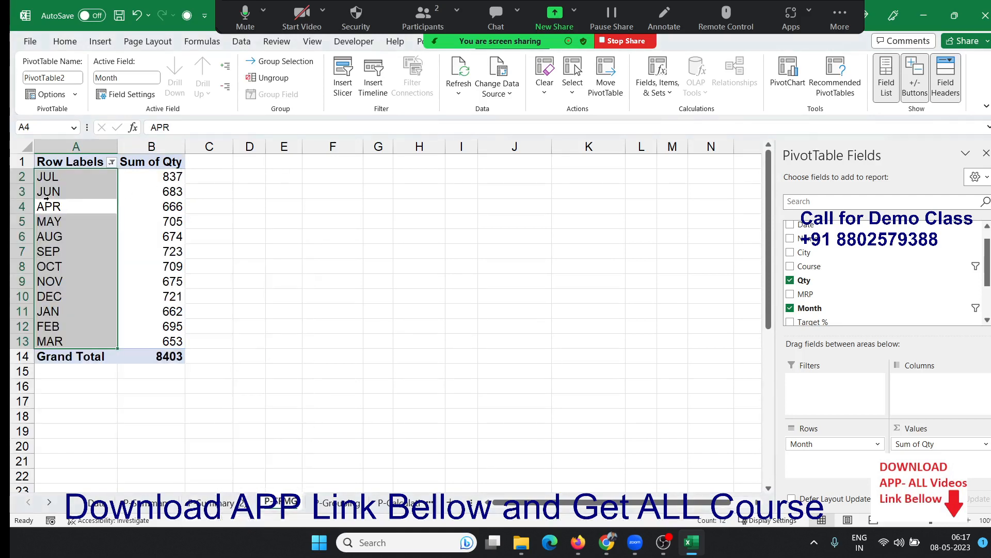
{"action": "left_click", "coordinate": [111, 194]}
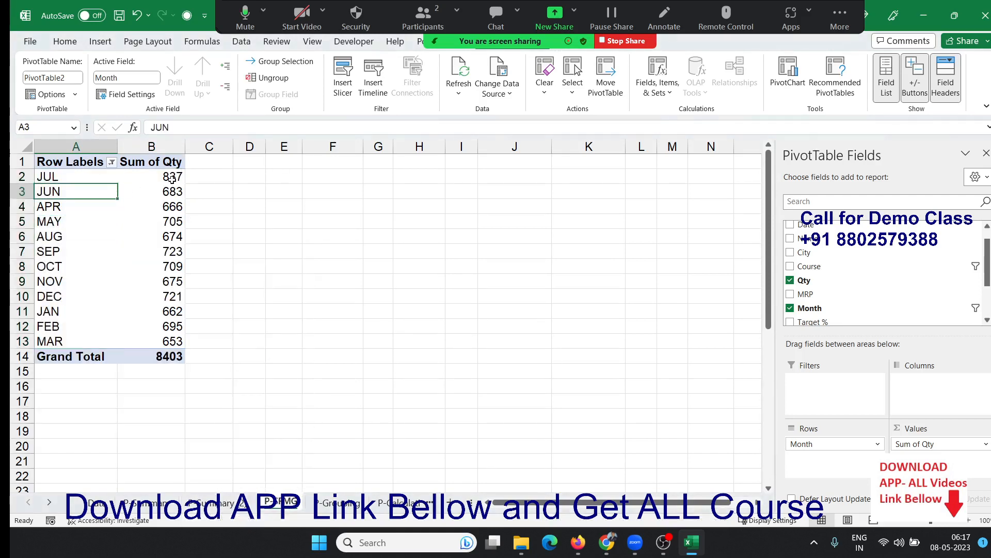
{"action": "left_click_drag", "start_coordinate": [172, 179], "coordinate": [164, 342]}
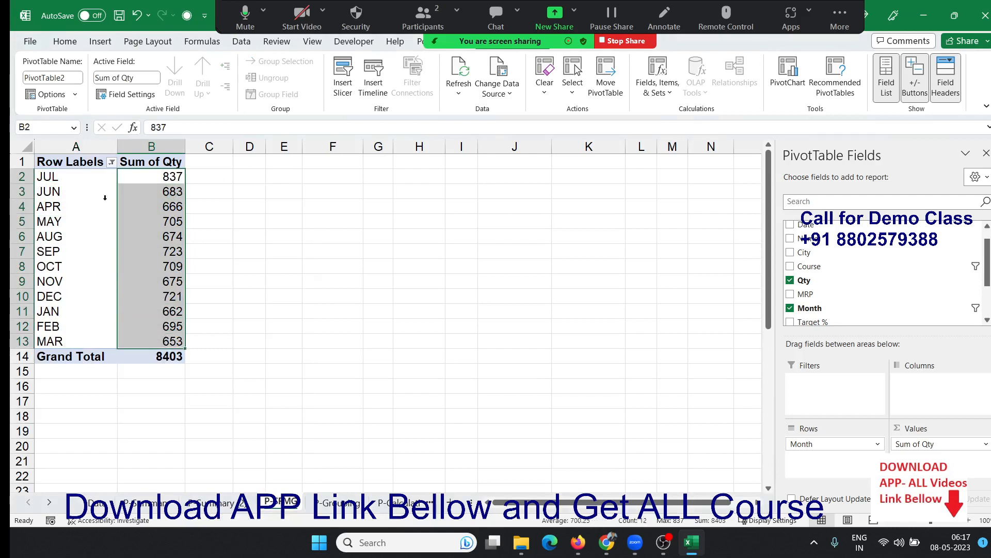
- Apply a value filter to the Month row labels, showing months whose Sum of Qty is greater than 700
{"action": "left_click", "coordinate": [112, 163]}
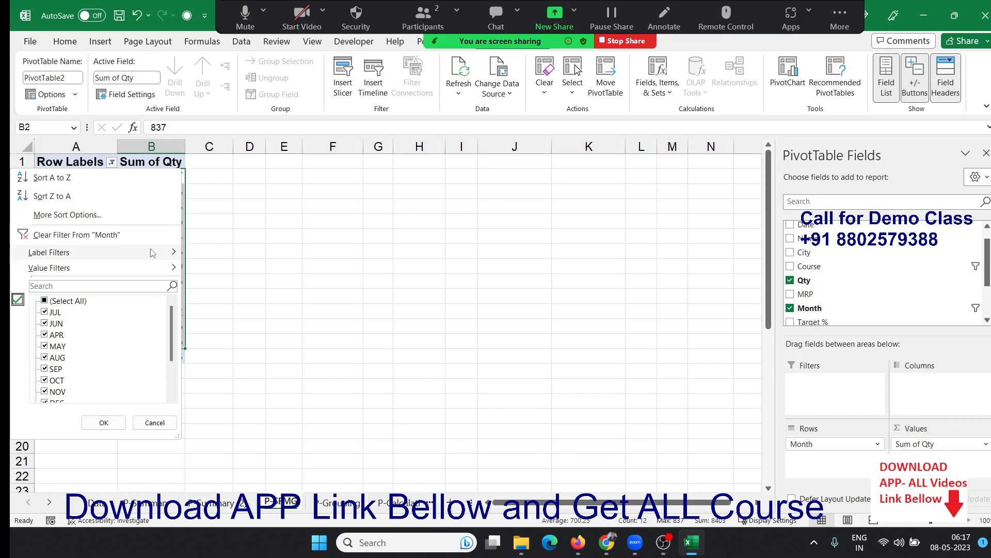
{"action": "mouse_move", "coordinate": [155, 252]}
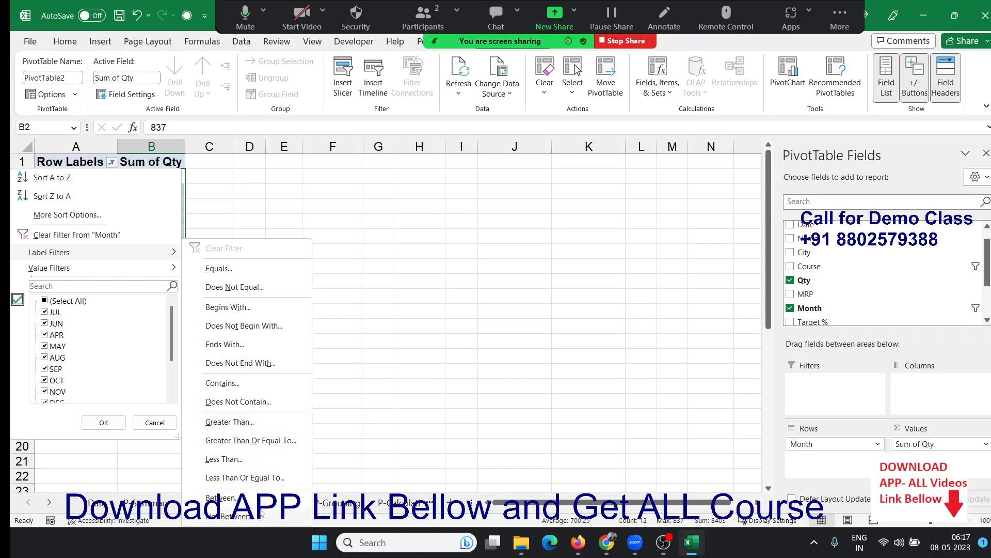
{"action": "mouse_move", "coordinate": [170, 268]}
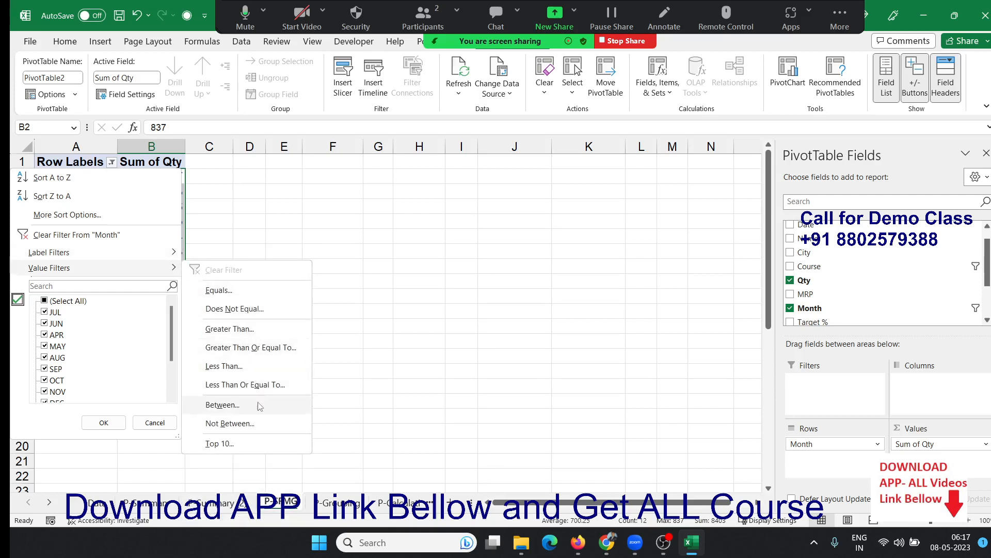
{"action": "left_click", "coordinate": [245, 334]}
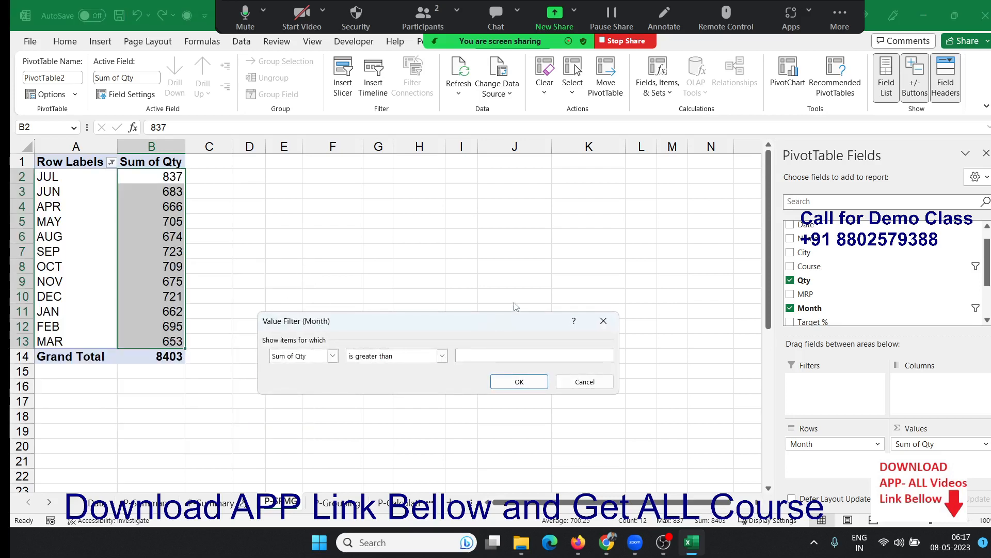
{"action": "type", "text": "5"}
{"action": "key", "text": "BackSpace"}
{"action": "type", "text": "700"}
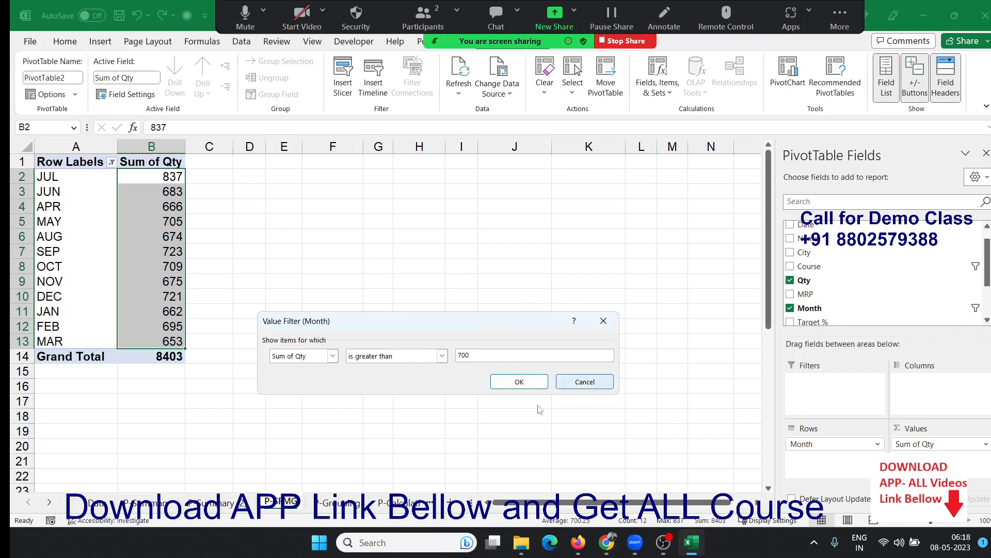
{"action": "left_click", "coordinate": [520, 383]}
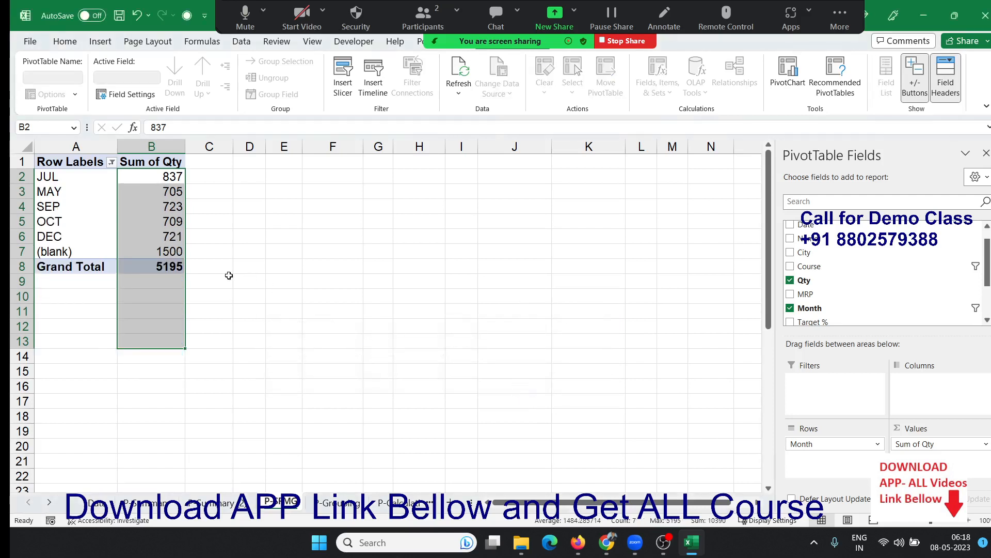
- Clear all filters from the Month row labels, and add the Course field to the PivotTable columns
{"action": "left_click_drag", "start_coordinate": [171, 250], "coordinate": [158, 169]}
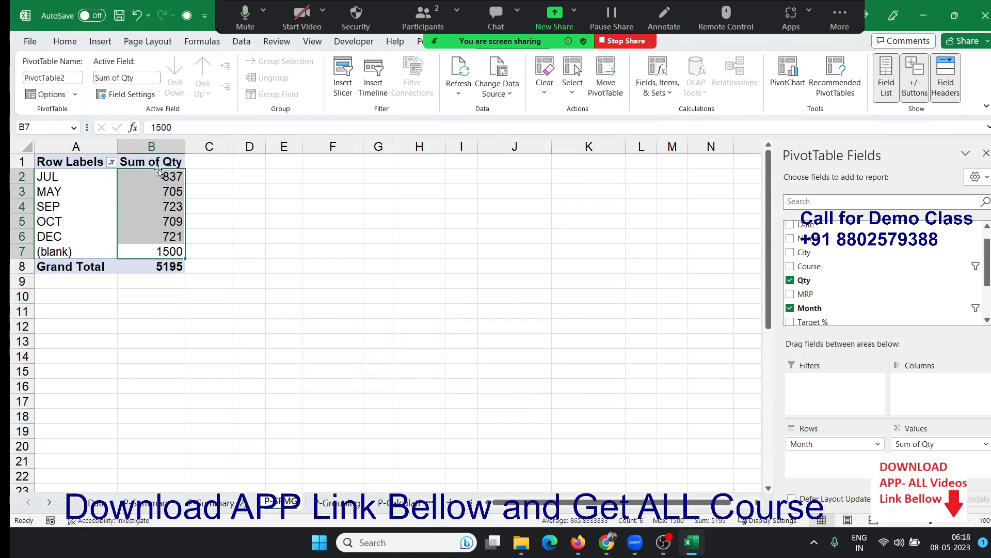
{"action": "left_click", "coordinate": [112, 163]}
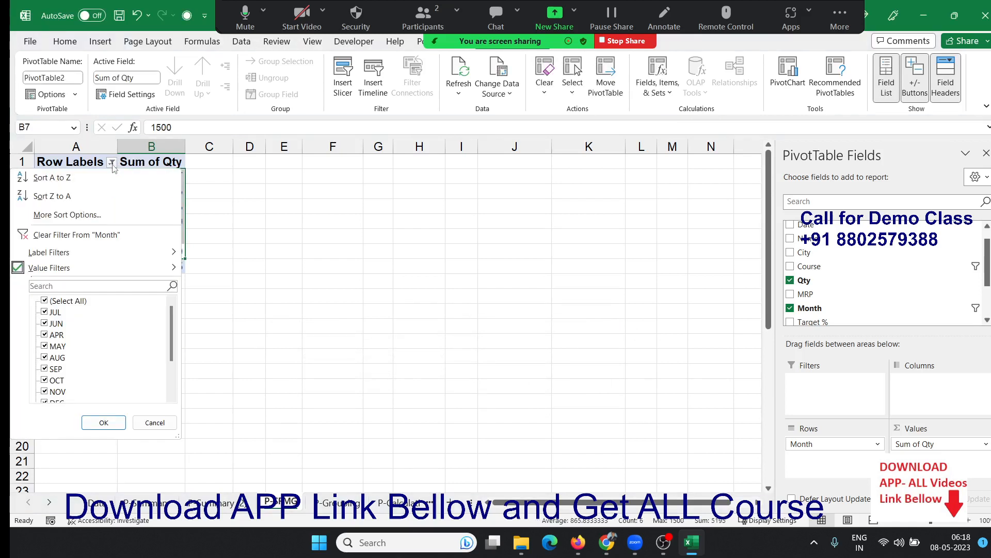
{"action": "left_click", "coordinate": [86, 235]}
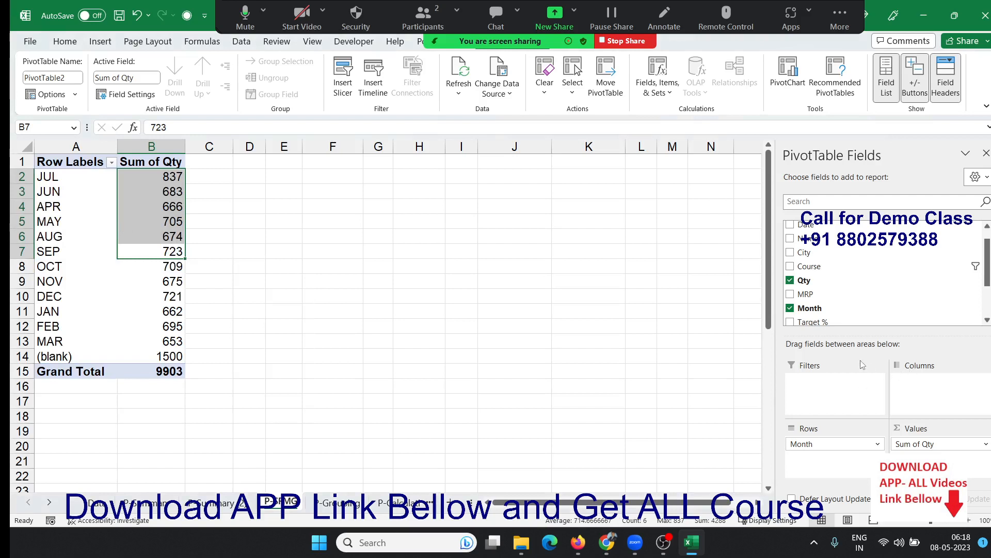
{"action": "left_click_drag", "start_coordinate": [822, 266], "coordinate": [942, 403]}
{"action": "left_click", "coordinate": [384, 256]}
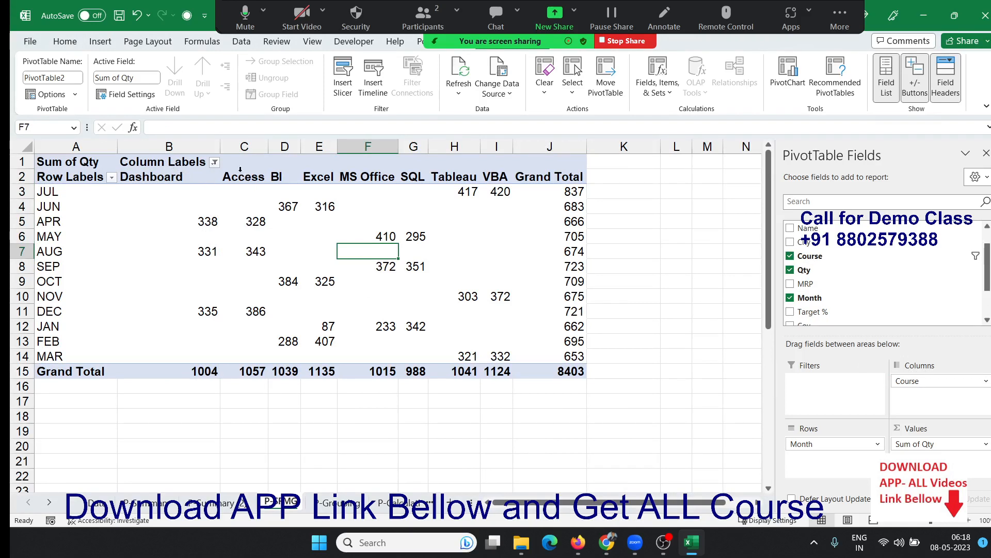
- Apply a value filter to the Course column labels, showing the top 3 items by Sum of Qty
{"action": "left_click", "coordinate": [181, 161]}
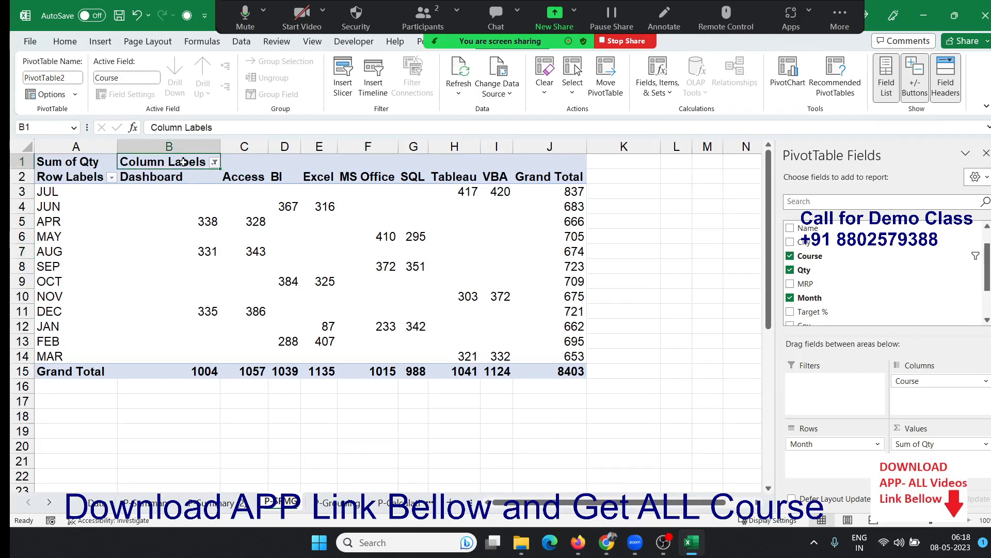
{"action": "left_click", "coordinate": [214, 163]}
{"action": "mouse_move", "coordinate": [149, 256]}
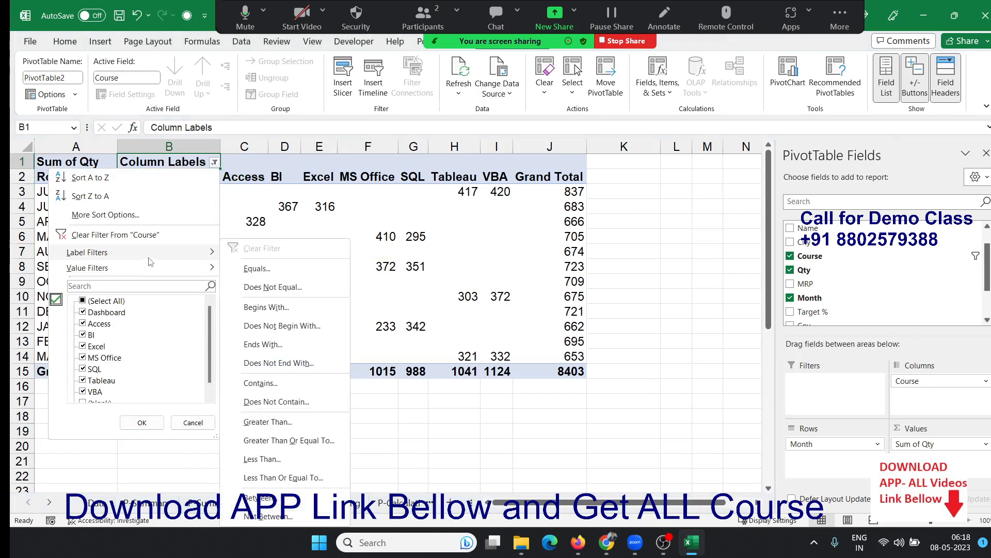
{"action": "left_click", "coordinate": [279, 181]}
{"action": "left_click_drag", "start_coordinate": [263, 176], "coordinate": [473, 181]}
{"action": "left_click", "coordinate": [214, 163]}
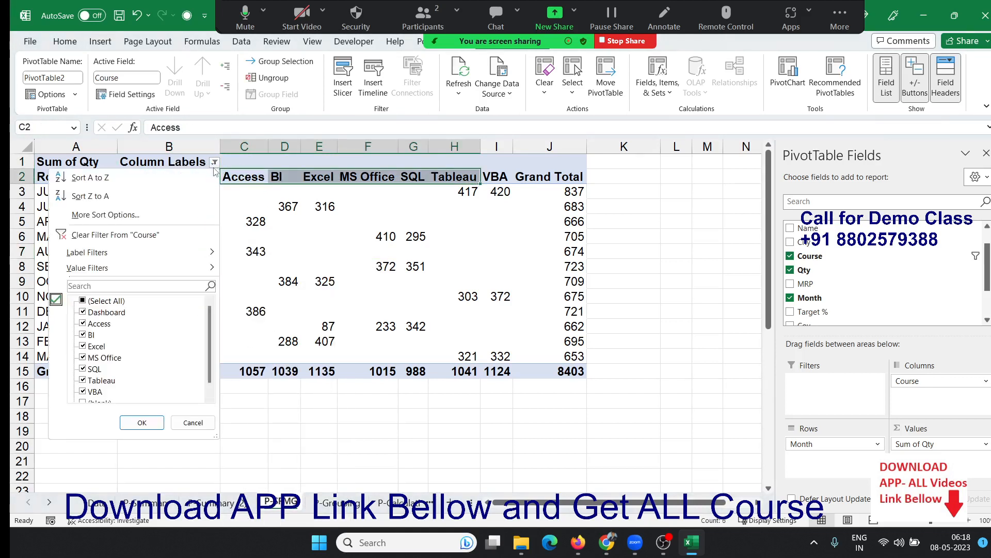
{"action": "mouse_move", "coordinate": [154, 254]}
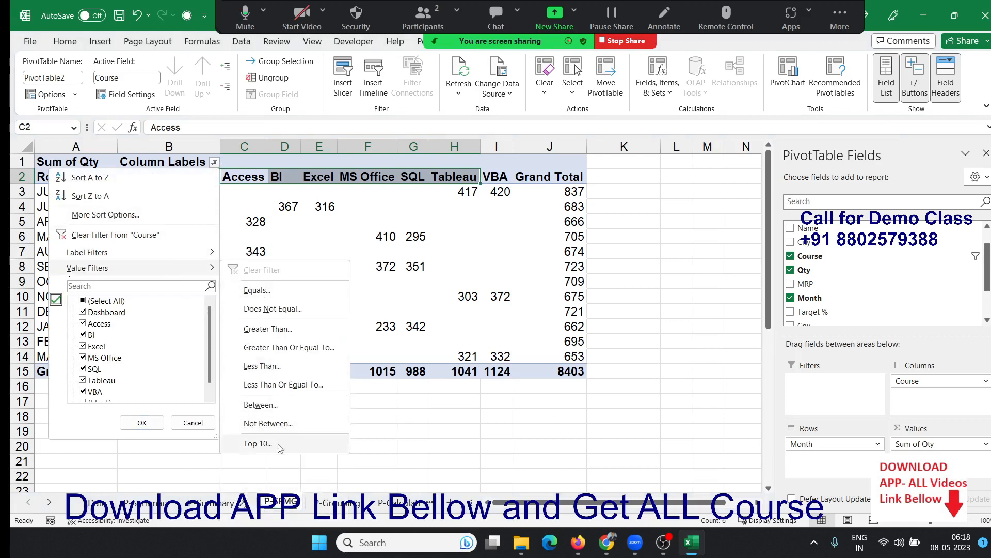
{"action": "left_click", "coordinate": [281, 444]}
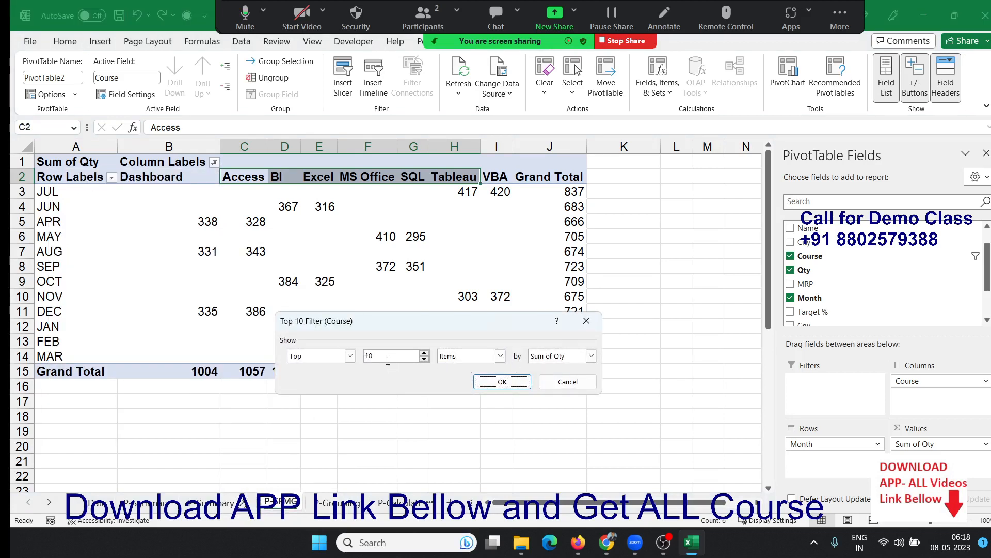
{"action": "left_click", "coordinate": [388, 357]}
{"action": "type", "text": "3"}
{"action": "left_click", "coordinate": [489, 383]}
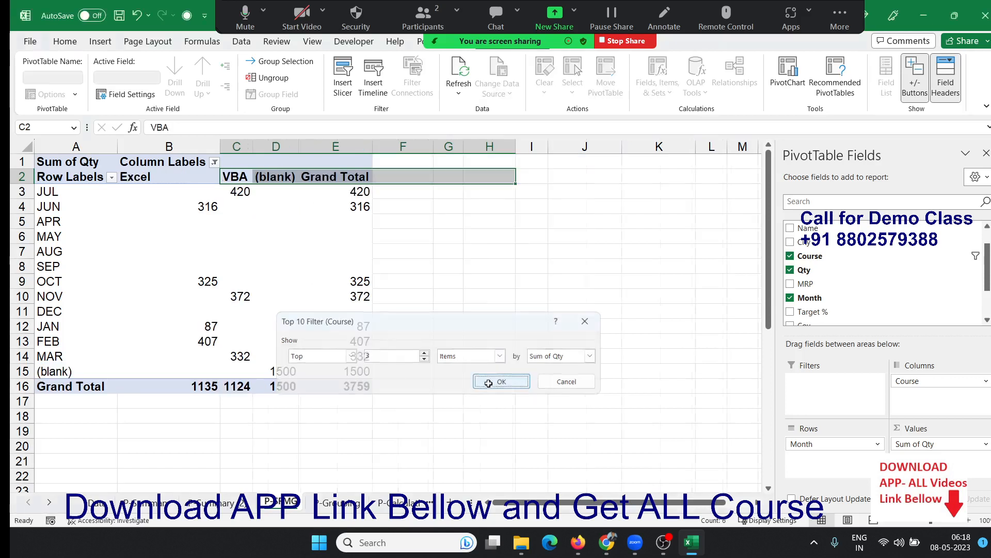
- Review the filtered quantities and clear the filter from the Course column labels
{"action": "left_click", "coordinate": [263, 228]}
{"action": "left_click_drag", "start_coordinate": [189, 192], "coordinate": [310, 199]}
{"action": "left_click_drag", "start_coordinate": [169, 194], "coordinate": [186, 370]}
{"action": "left_click_drag", "start_coordinate": [163, 191], "coordinate": [349, 359]}
{"action": "left_click", "coordinate": [215, 162]}
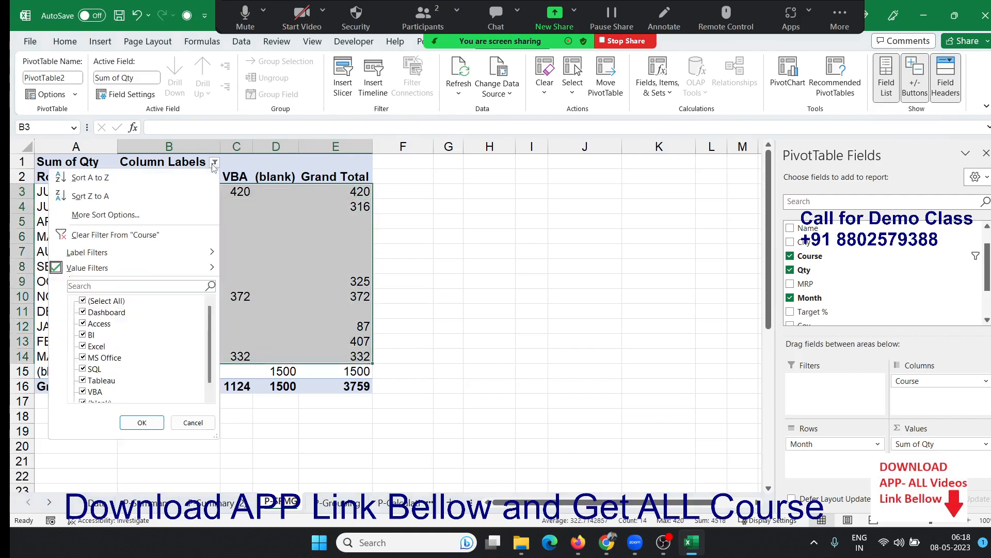
{"action": "left_click", "coordinate": [111, 228]}
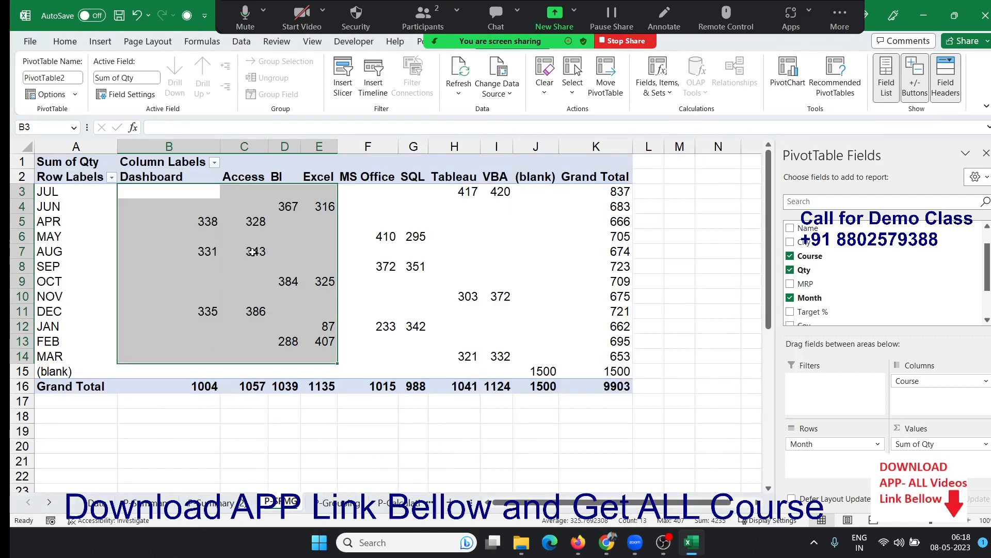
{"action": "left_click", "coordinate": [424, 266]}
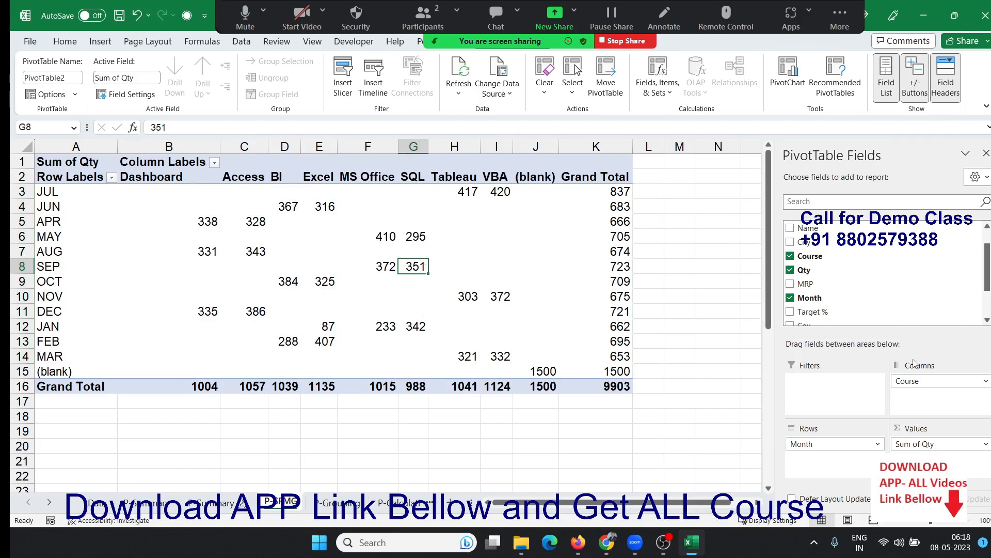
- Add the City and Name fields to the PivotTable as report filters above the table
{"action": "left_click_drag", "start_coordinate": [824, 247], "coordinate": [855, 390]}
{"action": "left_click_drag", "start_coordinate": [808, 228], "coordinate": [857, 398]}
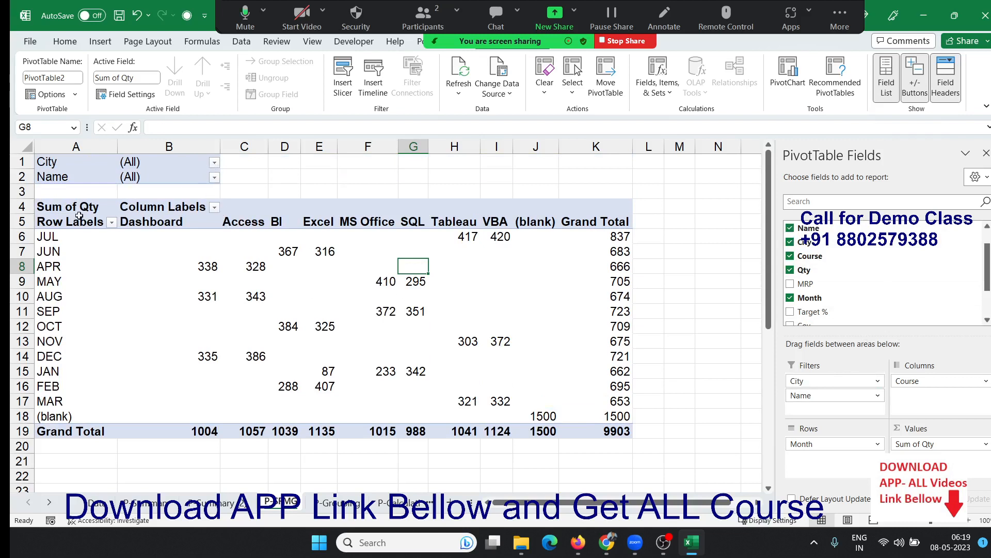
{"action": "left_click_drag", "start_coordinate": [79, 216], "coordinate": [592, 424]}
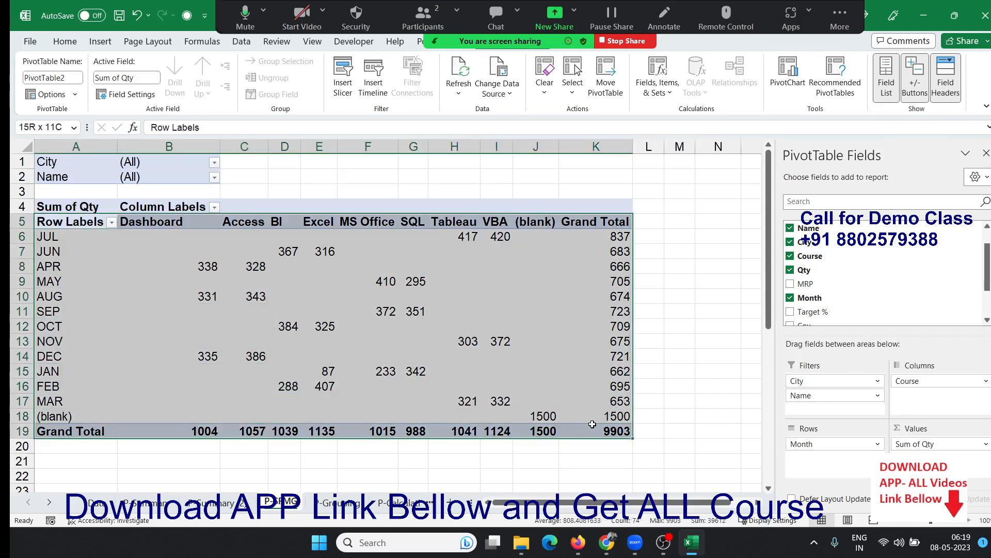
{"action": "left_click", "coordinate": [178, 163]}
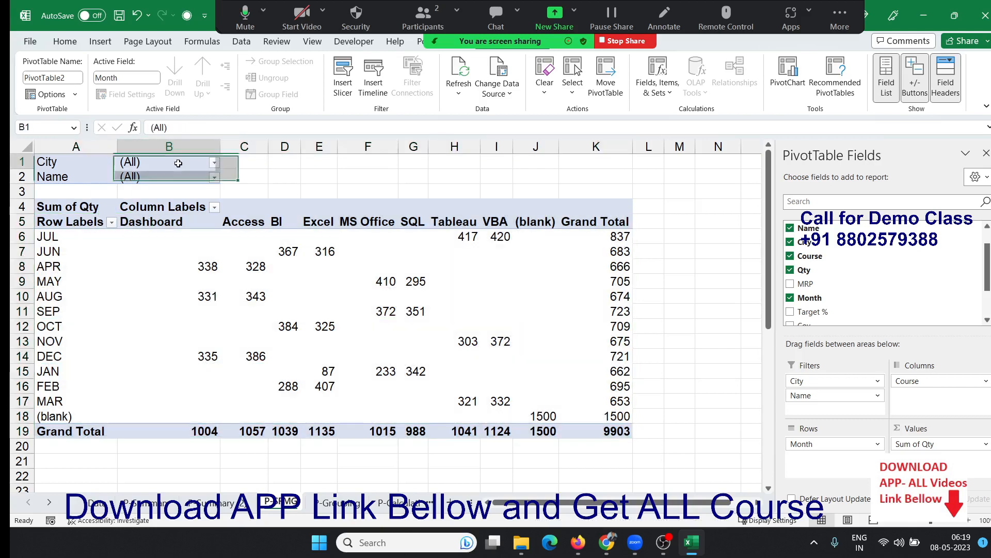
{"action": "left_click", "coordinate": [155, 182]}
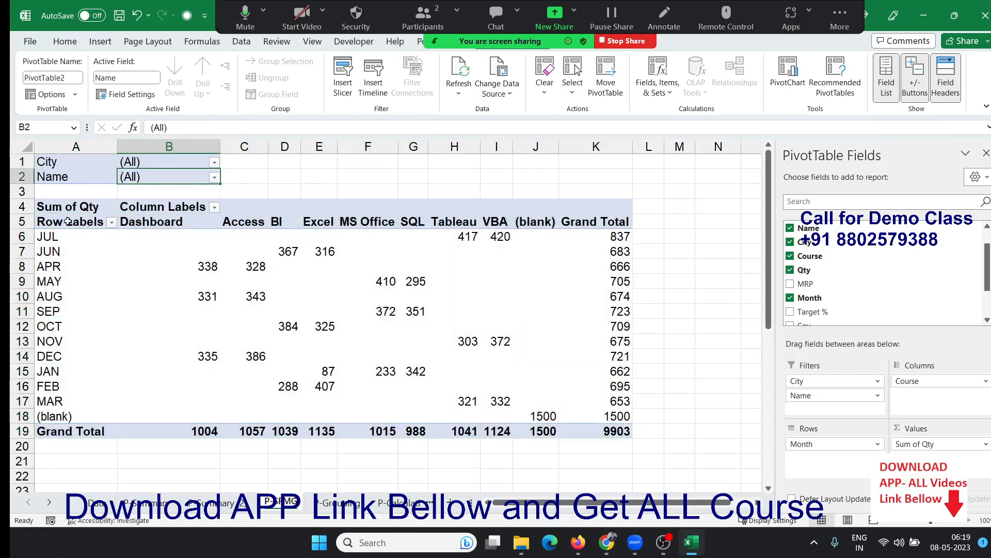
{"action": "left_click_drag", "start_coordinate": [67, 221], "coordinate": [591, 428]}
{"action": "left_click", "coordinate": [148, 178]}
{"action": "left_click", "coordinate": [169, 162]}
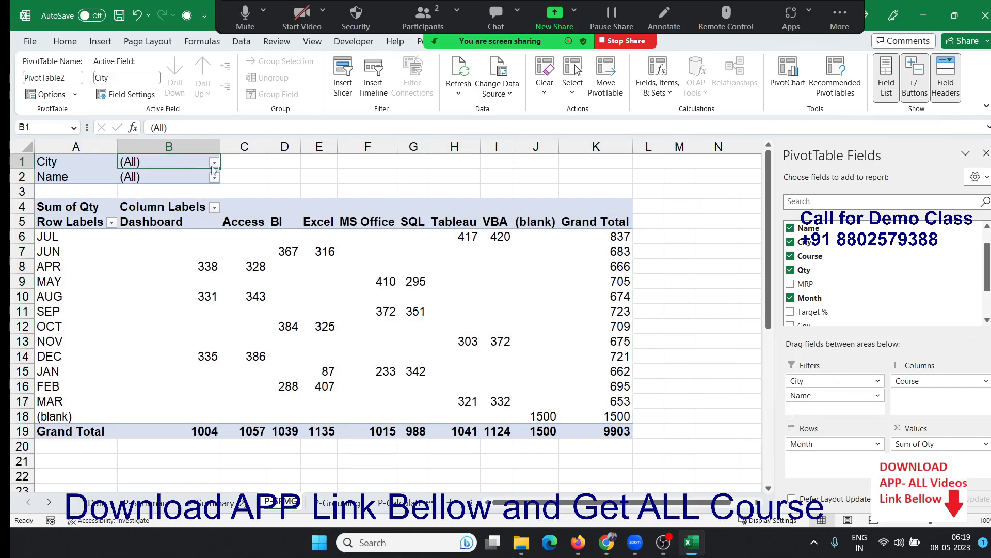
- Filter the PivotTable to Delhi with the City report filter and review the remaining rows
{"action": "left_click", "coordinate": [214, 163]}
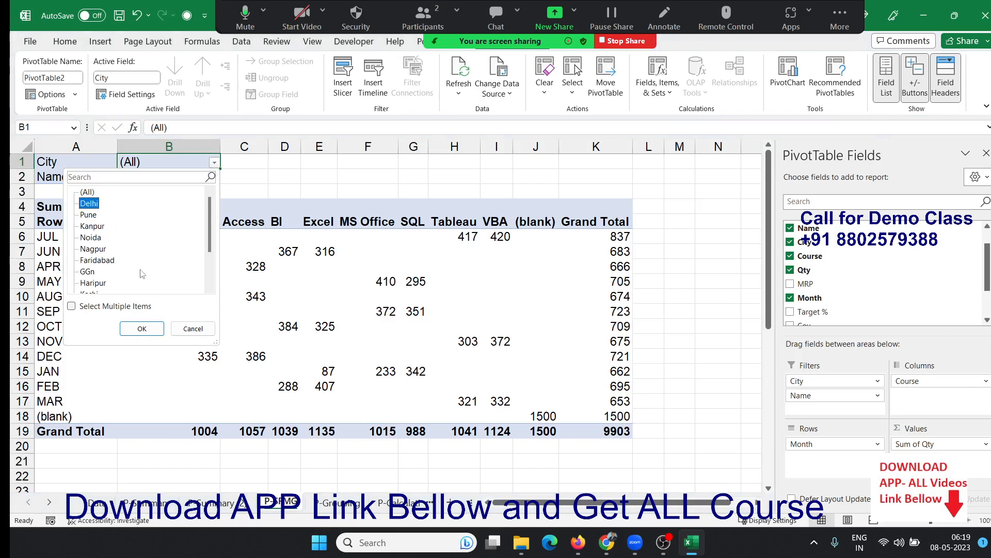
{"action": "left_click", "coordinate": [150, 328]}
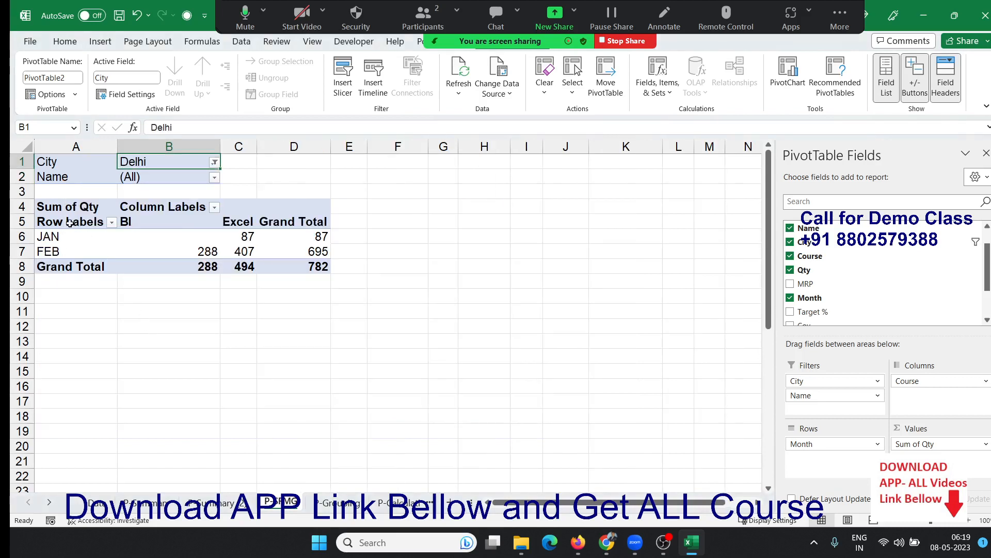
{"action": "left_click_drag", "start_coordinate": [73, 223], "coordinate": [304, 266]}
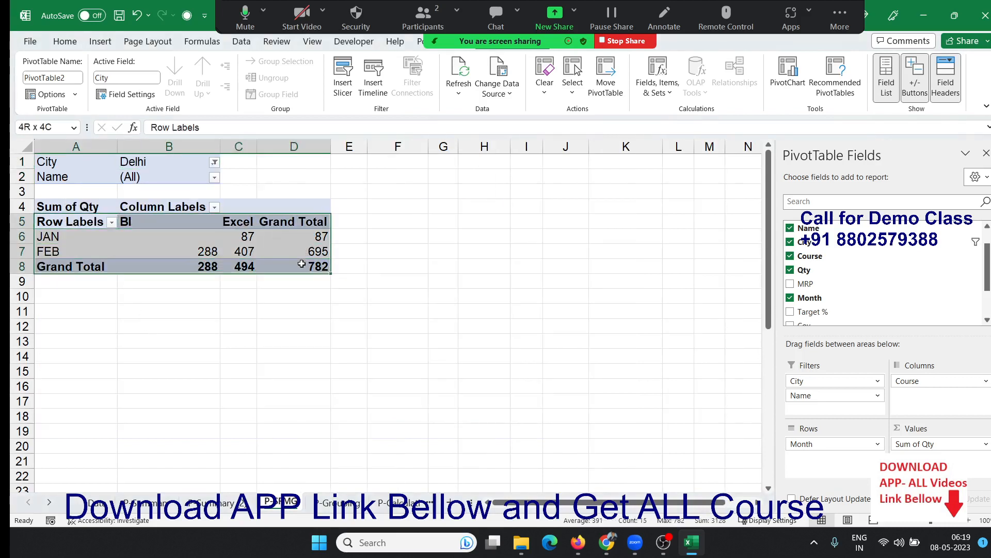
- Restrict the Name report filter to the first listed person and review the resulting rows
{"action": "left_click", "coordinate": [215, 177]}
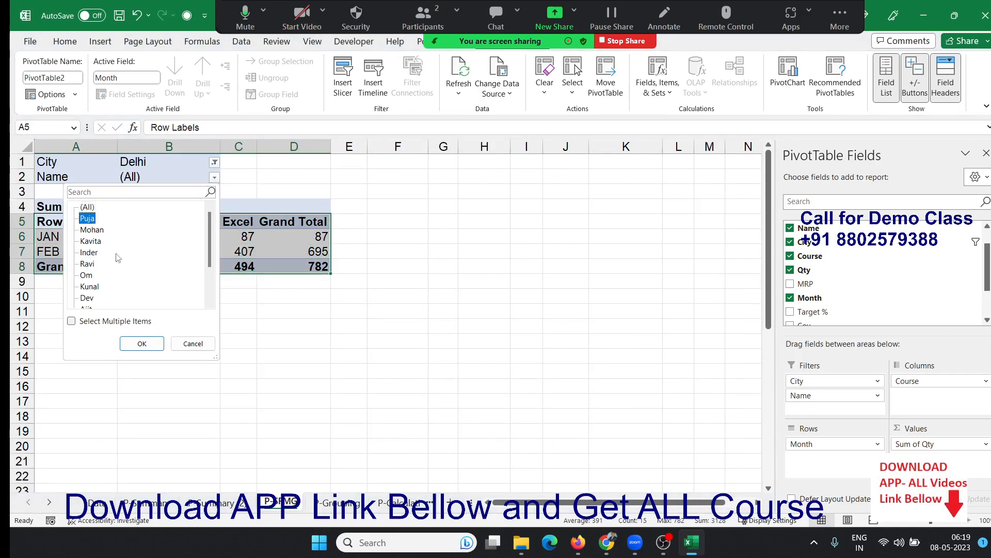
{"action": "left_click", "coordinate": [144, 343]}
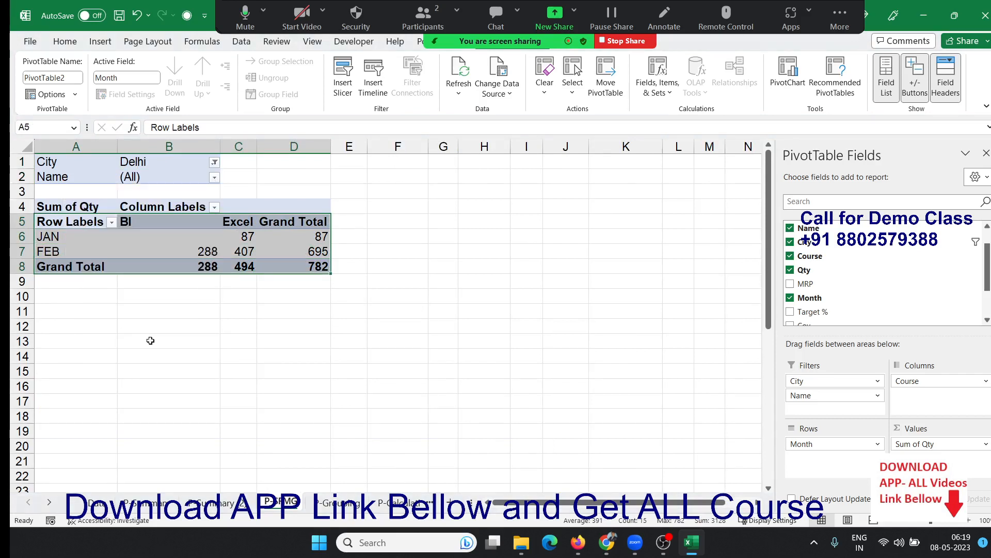
{"action": "left_click", "coordinate": [77, 226]}
{"action": "left_click_drag", "start_coordinate": [77, 228], "coordinate": [249, 236]}
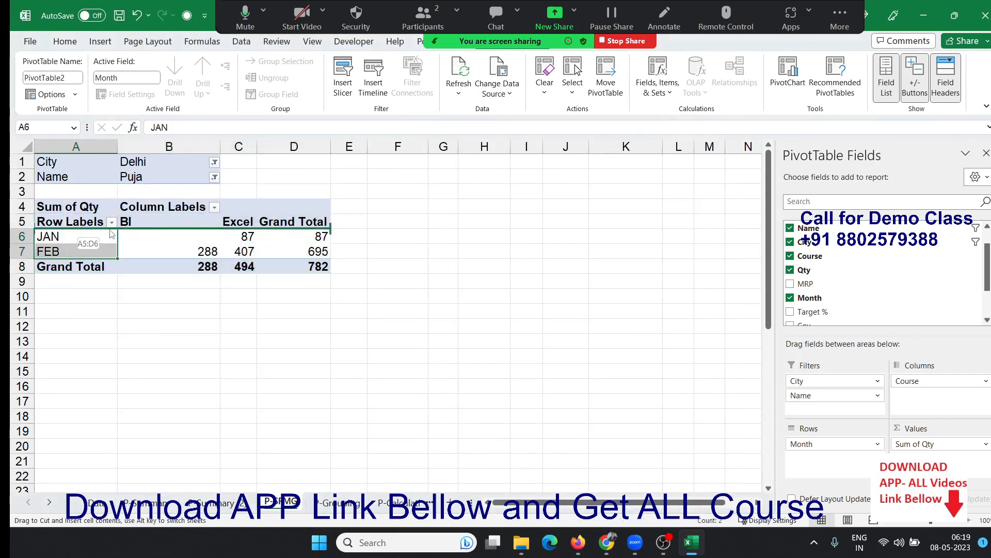
{"action": "left_click_drag", "start_coordinate": [103, 234], "coordinate": [101, 227]}
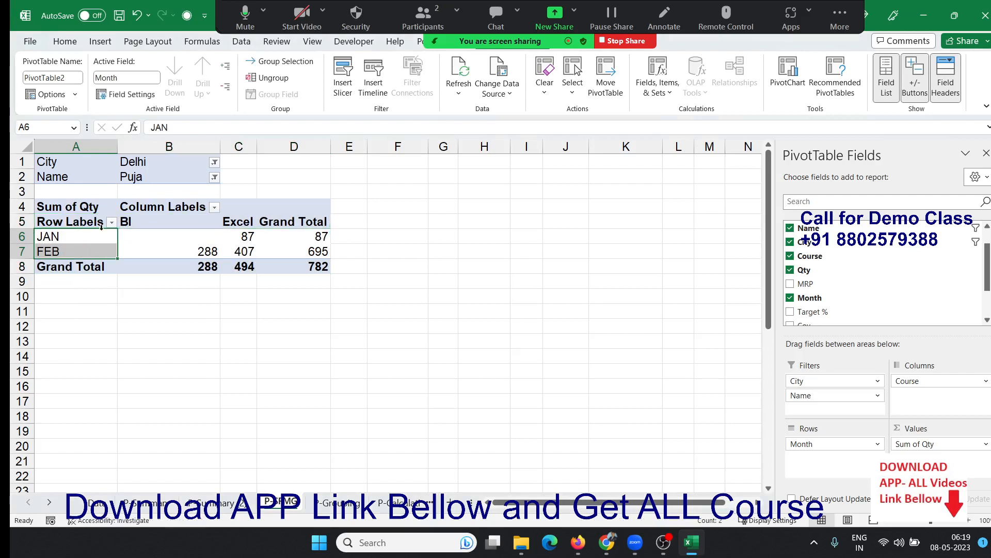
- Reset both the Name and City report filters to (All)
{"action": "left_click", "coordinate": [214, 178]}
{"action": "left_click", "coordinate": [88, 208]}
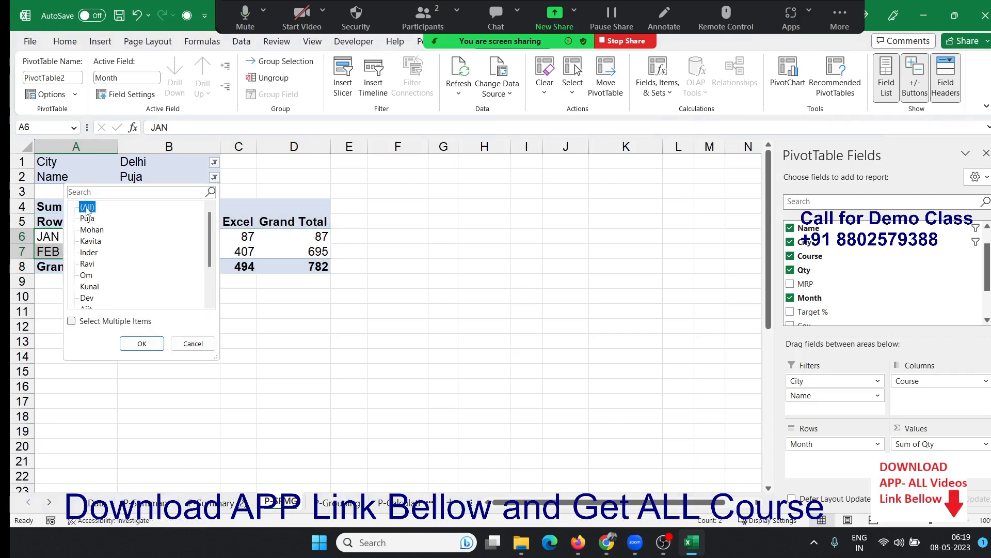
{"action": "left_click", "coordinate": [142, 344]}
{"action": "left_click", "coordinate": [214, 162]}
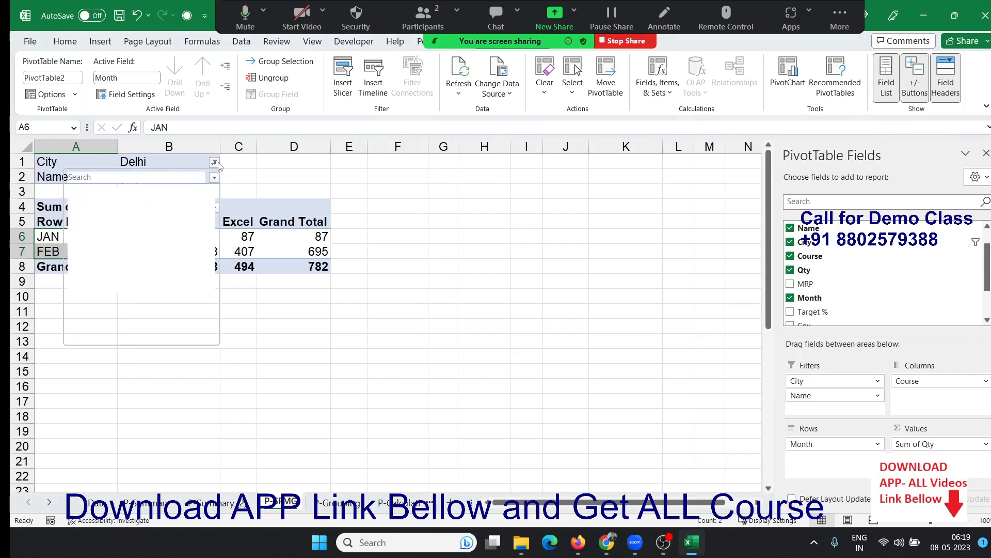
{"action": "left_click", "coordinate": [89, 192]}
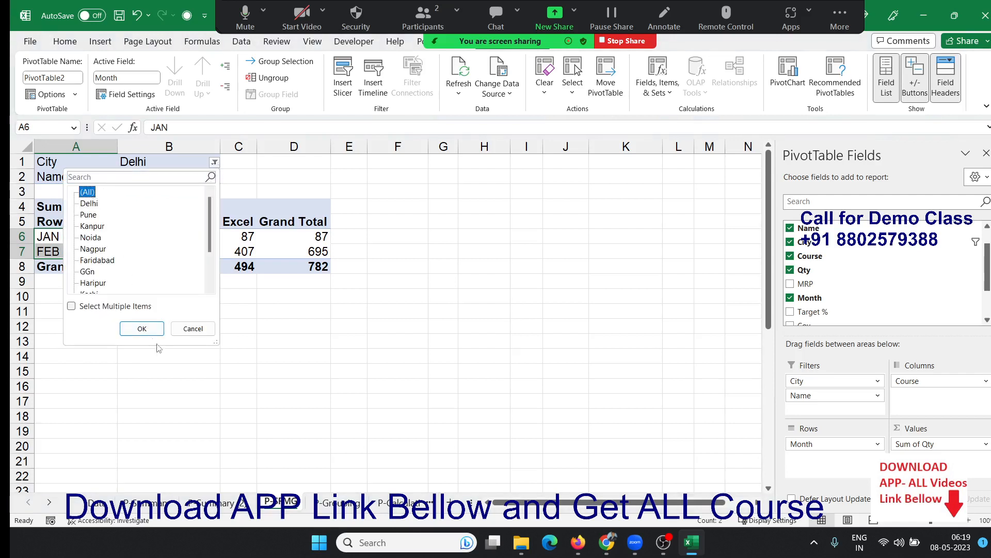
{"action": "left_click", "coordinate": [142, 328]}
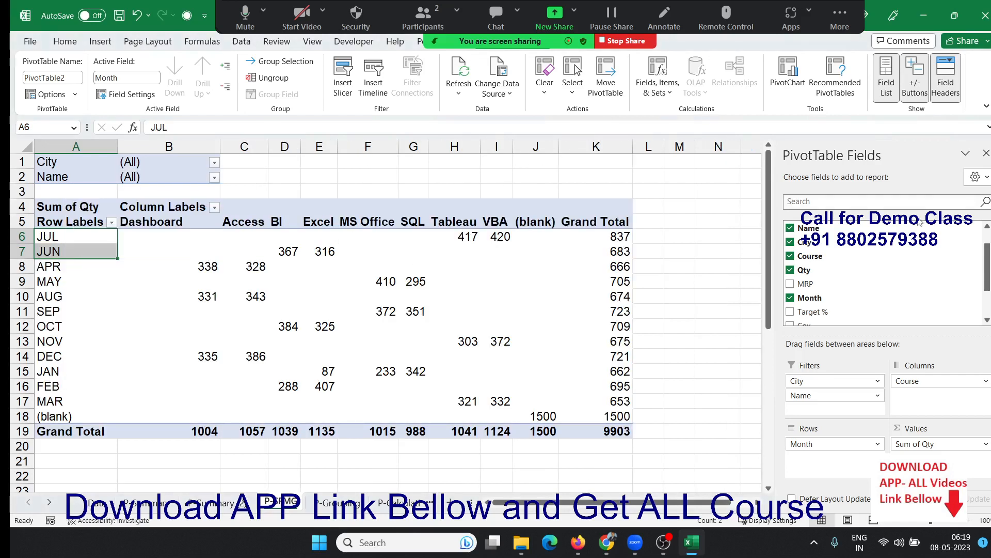
- Close the PivotTable field list and hide the floating meeting controls covering the workbook window
{"action": "left_click", "coordinate": [985, 154]}
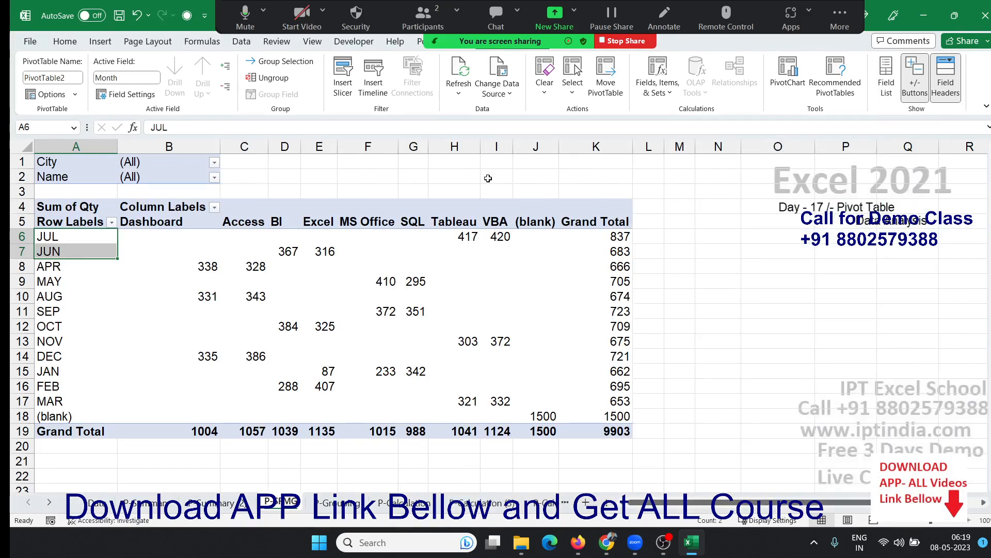
{"action": "left_click", "coordinate": [844, 28]}
{"action": "left_click", "coordinate": [840, 151]}
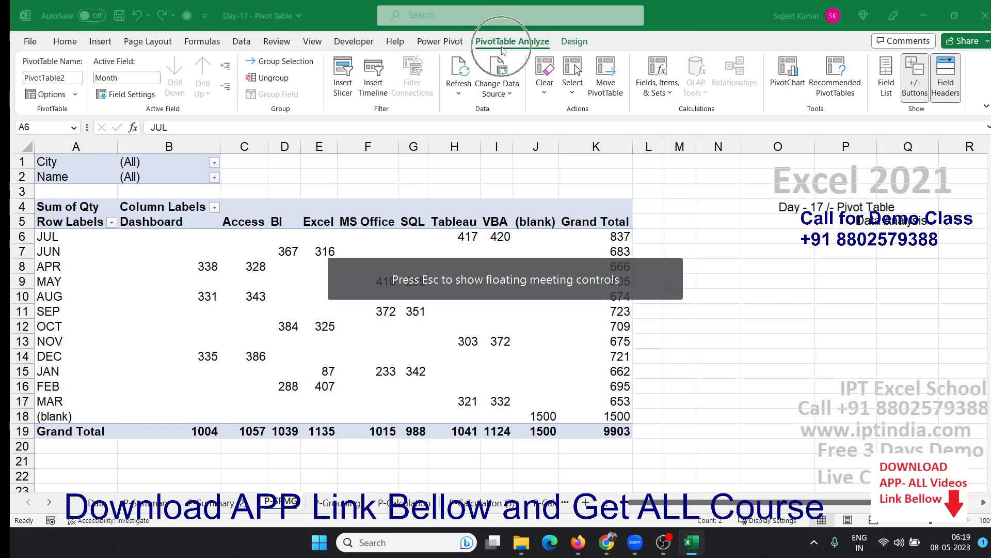
{"action": "left_click", "coordinate": [713, 321]}
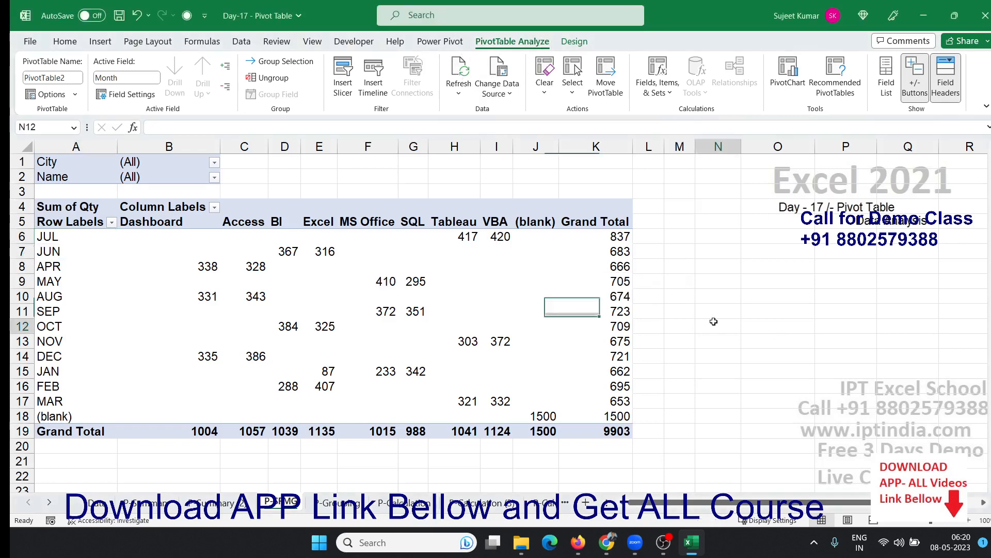
- Start inserting slicers for the PivotTable and choose the Name field
{"action": "left_click", "coordinate": [584, 311]}
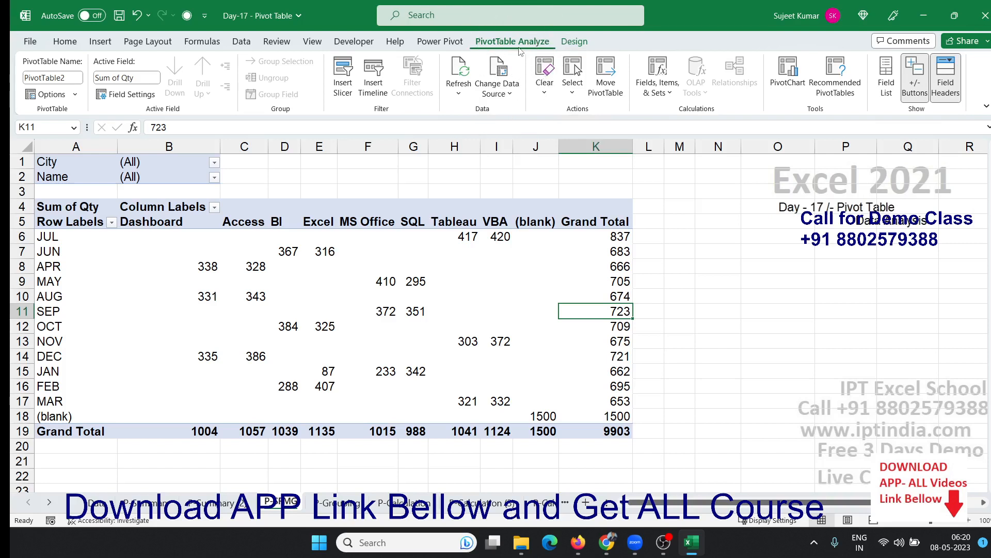
{"action": "left_click", "coordinate": [336, 90]}
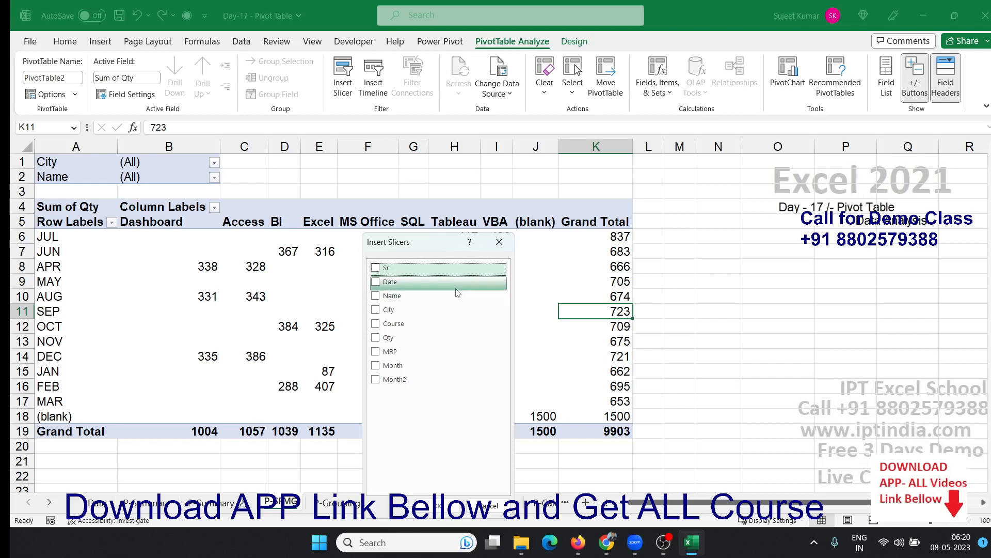
{"action": "left_click", "coordinate": [378, 295]}
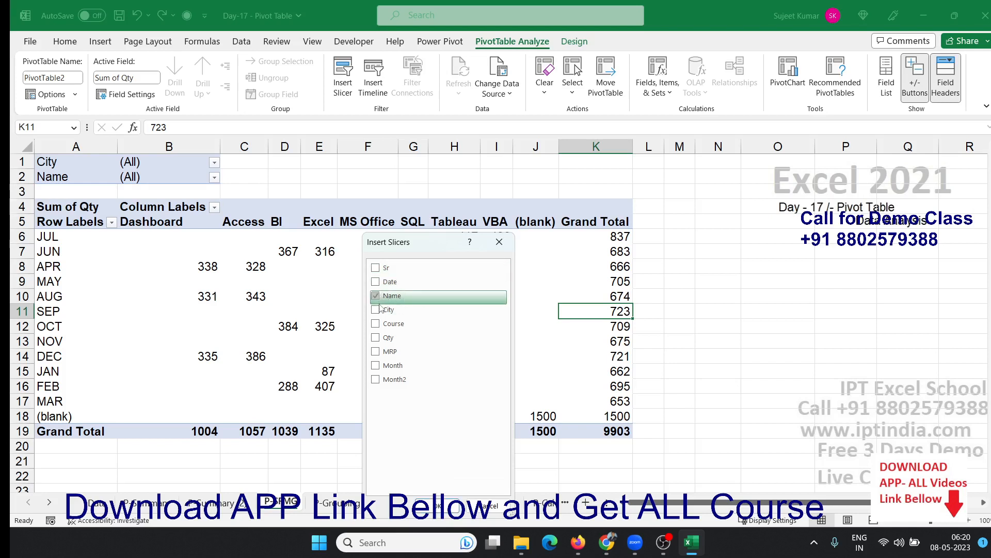
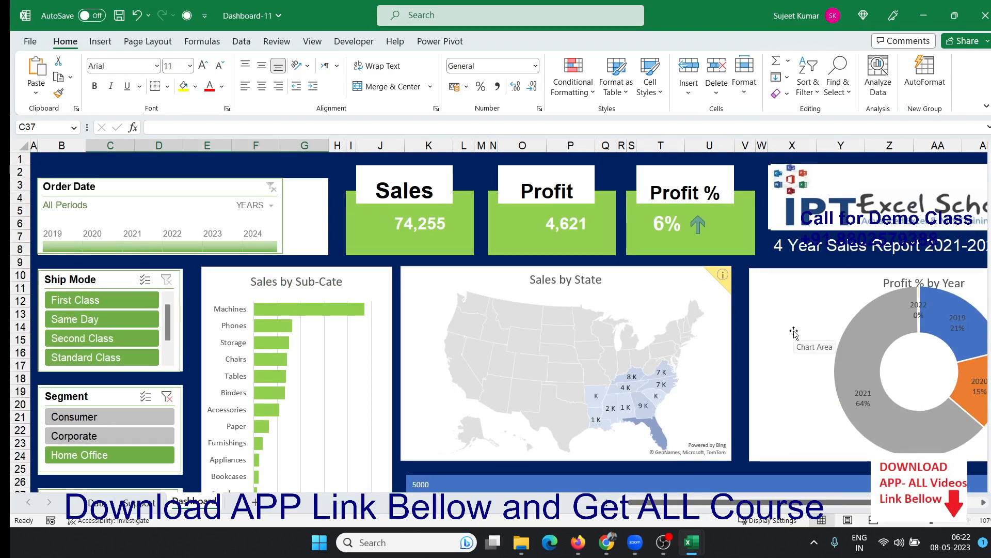
- Examine the Dashboard-11 workbook's sales charts and its Ship Mode, Segment and Region slicers
{"action": "scroll", "coordinate": [794, 332], "scroll_direction": "down", "scroll_amount": 7}
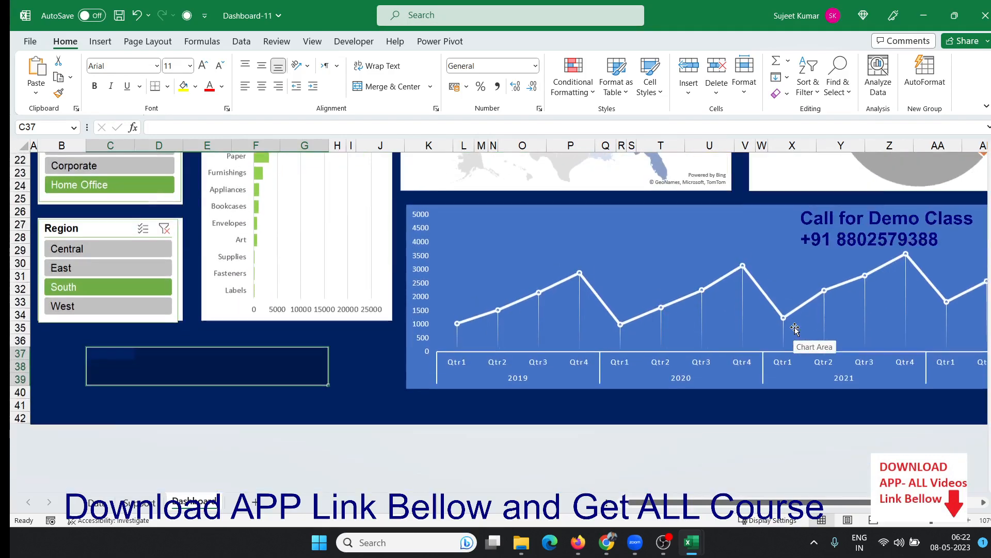
{"action": "scroll", "coordinate": [796, 330], "scroll_direction": "up", "scroll_amount": 7}
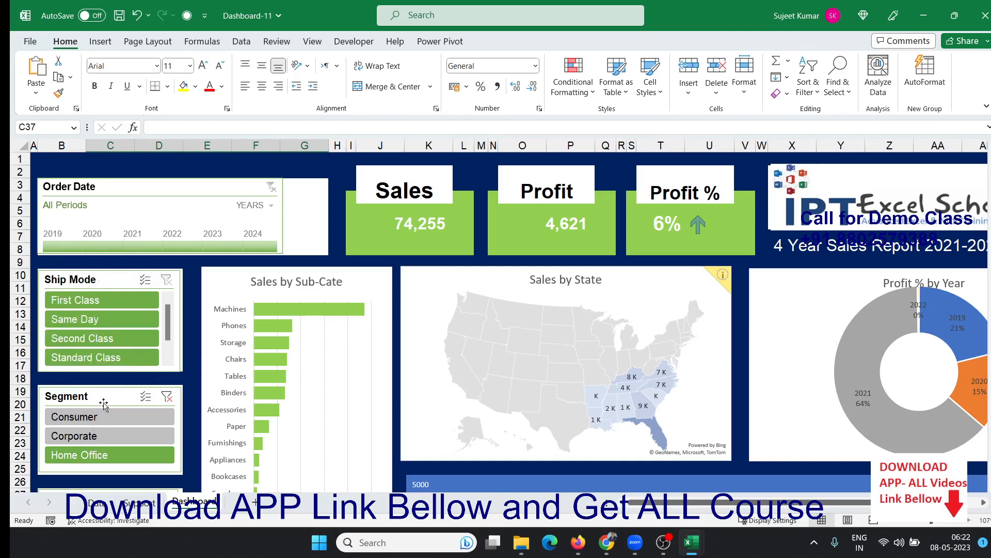
{"action": "scroll", "coordinate": [103, 404], "scroll_direction": "down", "scroll_amount": 2}
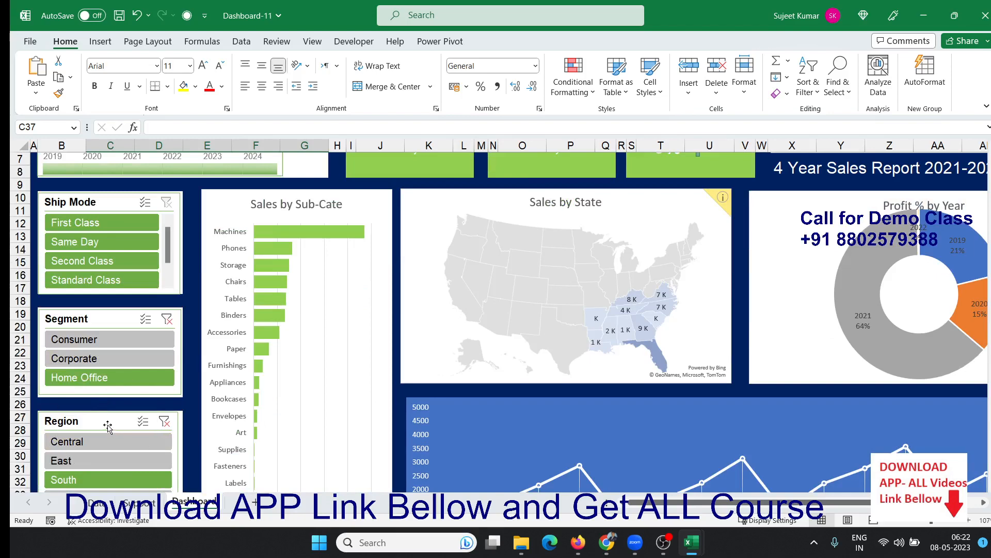
- Examine the PivotTables on the Support sheet that feed the dashboard charts
{"action": "key", "text": "ctrl+Page_Up"}
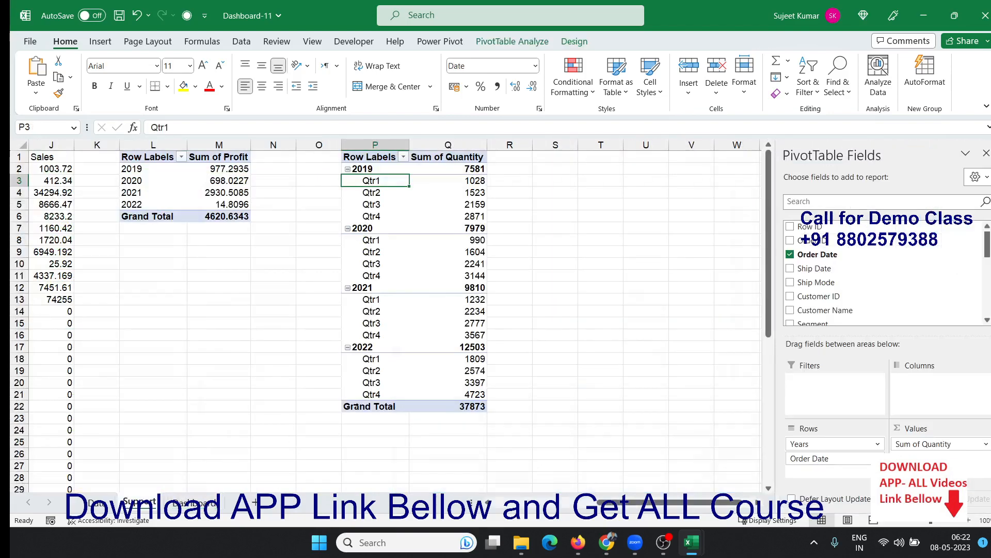
{"action": "scroll", "coordinate": [486, 371], "scroll_direction": "down", "scroll_amount": 2}
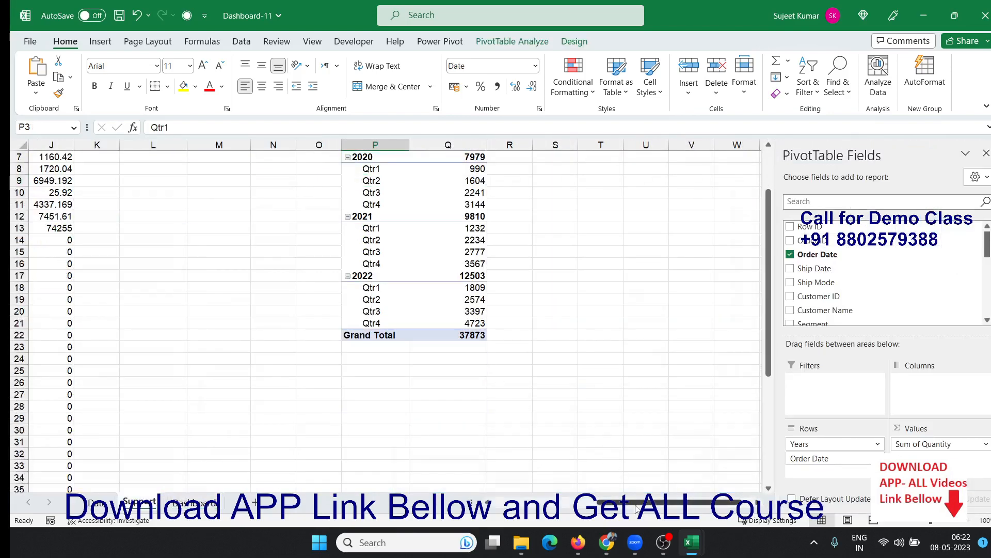
{"action": "left_click_drag", "start_coordinate": [633, 503], "coordinate": [467, 510]}
{"action": "scroll", "coordinate": [336, 395], "scroll_direction": "up", "scroll_amount": 2}
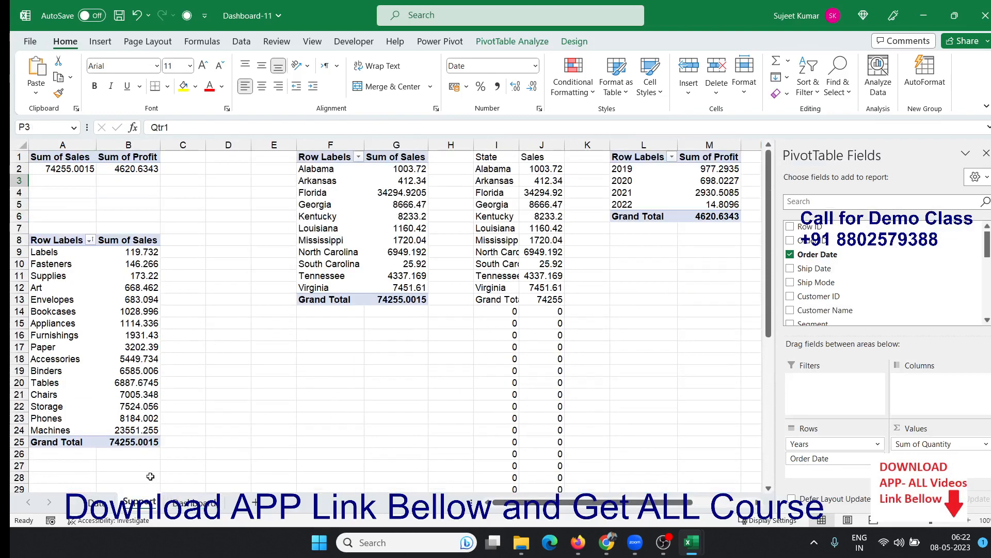
- Return to the Dashboard sheet for a final look and close the Dashboard-11 workbook without saving
{"action": "left_click", "coordinate": [175, 505]}
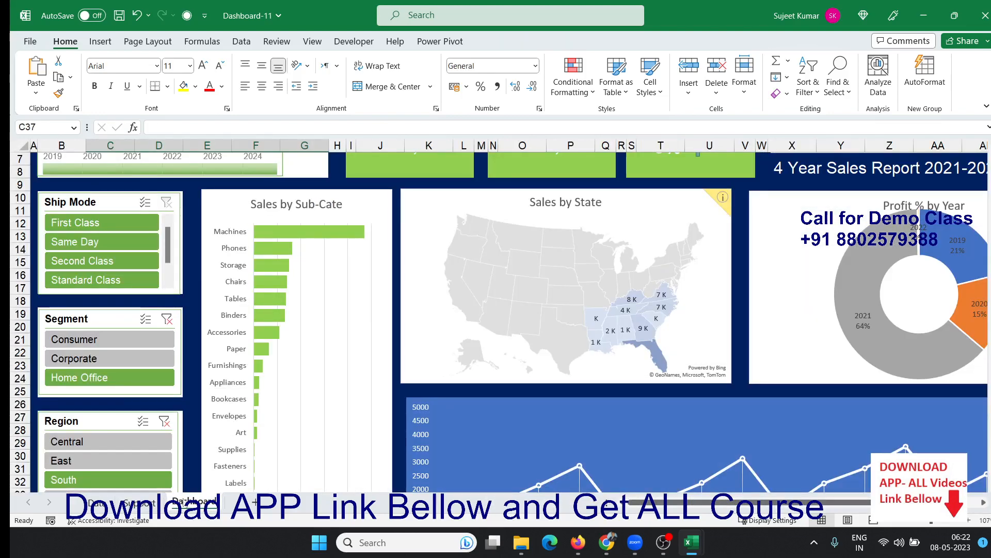
{"action": "scroll", "coordinate": [373, 309], "scroll_direction": "down", "scroll_amount": 3}
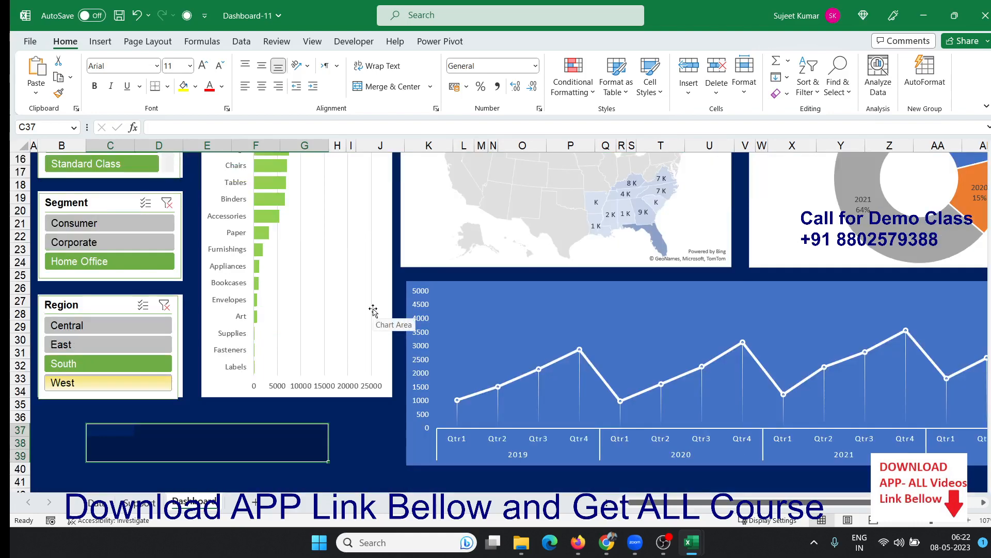
{"action": "scroll", "coordinate": [373, 310], "scroll_direction": "up", "scroll_amount": 4}
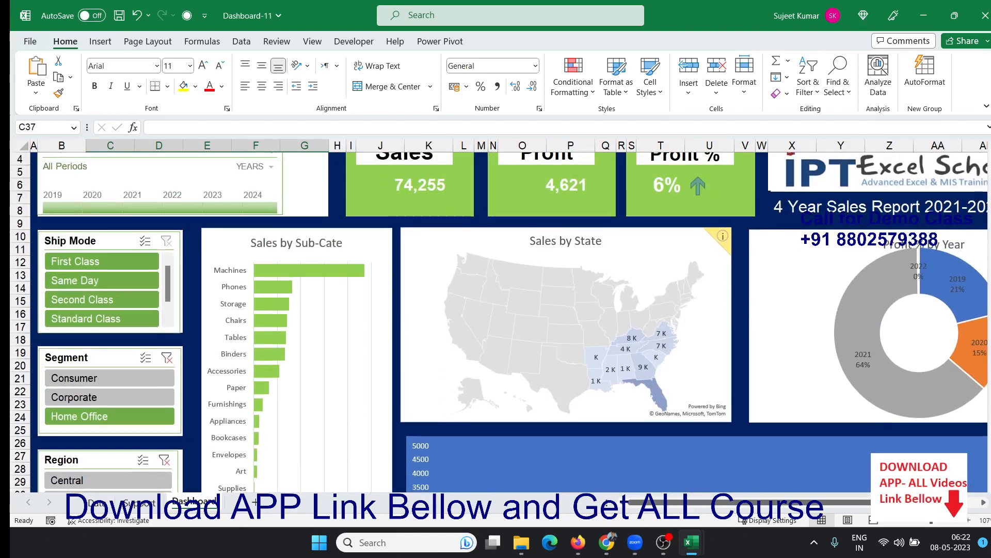
{"action": "left_click", "coordinate": [985, 15]}
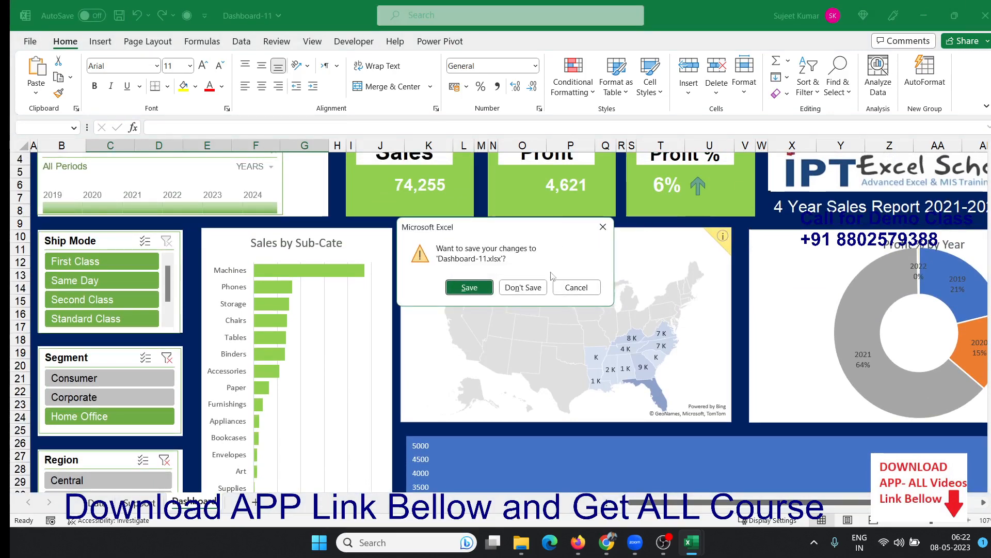
{"action": "left_click", "coordinate": [523, 288]}
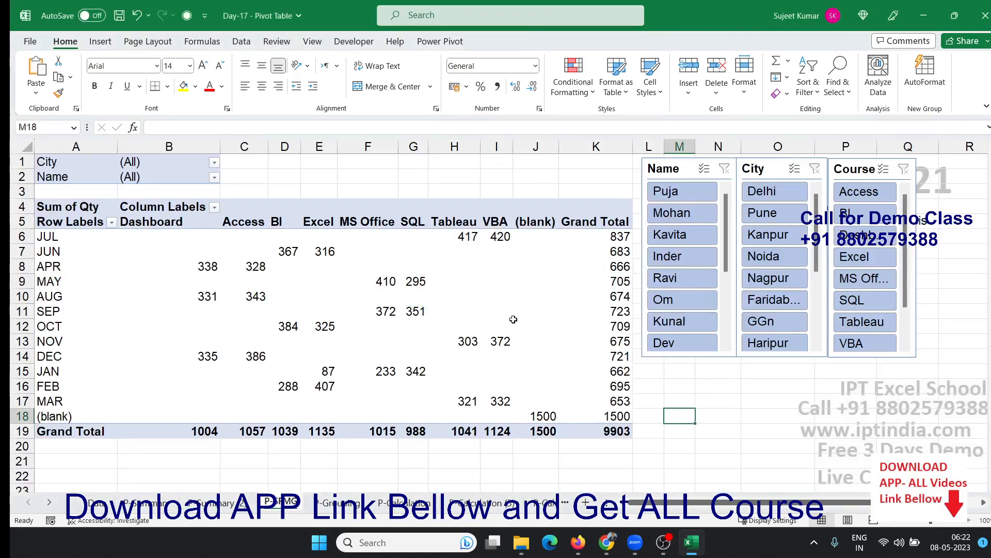
- Insert a PivotTable from the Data sheet's range A1:H168 into the existing P-Grouping sheet at cell A1
{"action": "left_click", "coordinate": [341, 502]}
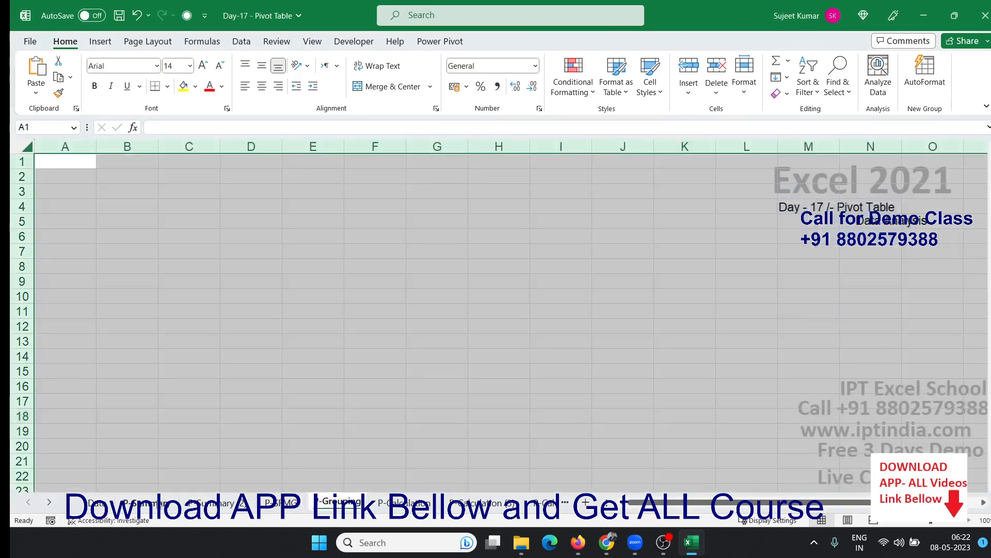
{"action": "left_click", "coordinate": [110, 509]}
{"action": "left_click", "coordinate": [100, 42]}
{"action": "left_click", "coordinate": [35, 72]}
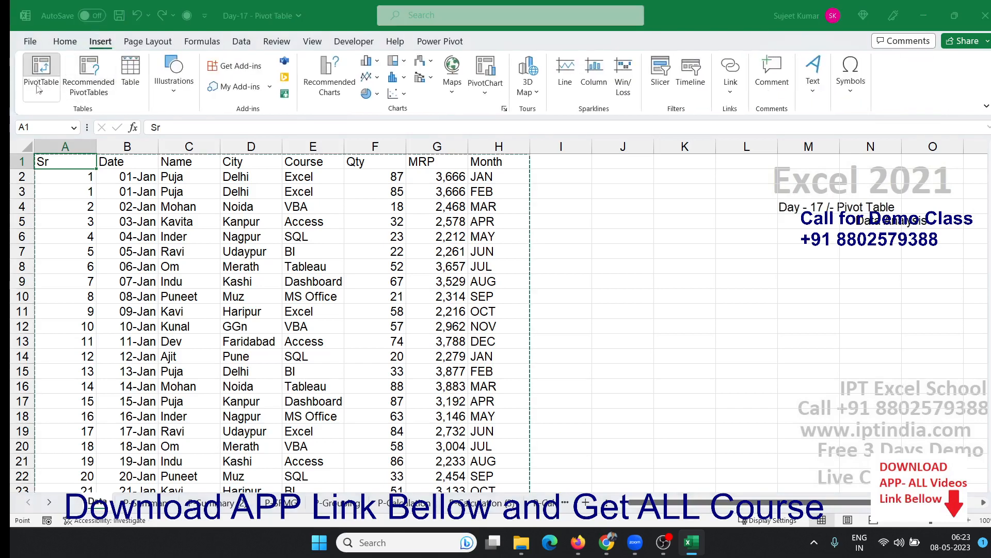
{"action": "left_click", "coordinate": [356, 396]}
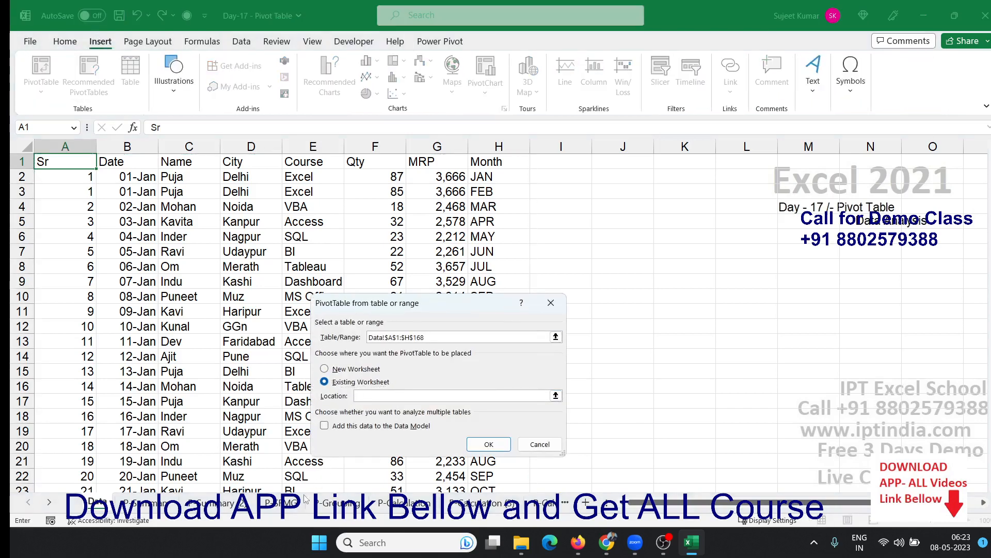
{"action": "left_click", "coordinate": [333, 503]}
{"action": "left_click", "coordinate": [46, 161]}
{"action": "left_click", "coordinate": [508, 444]}
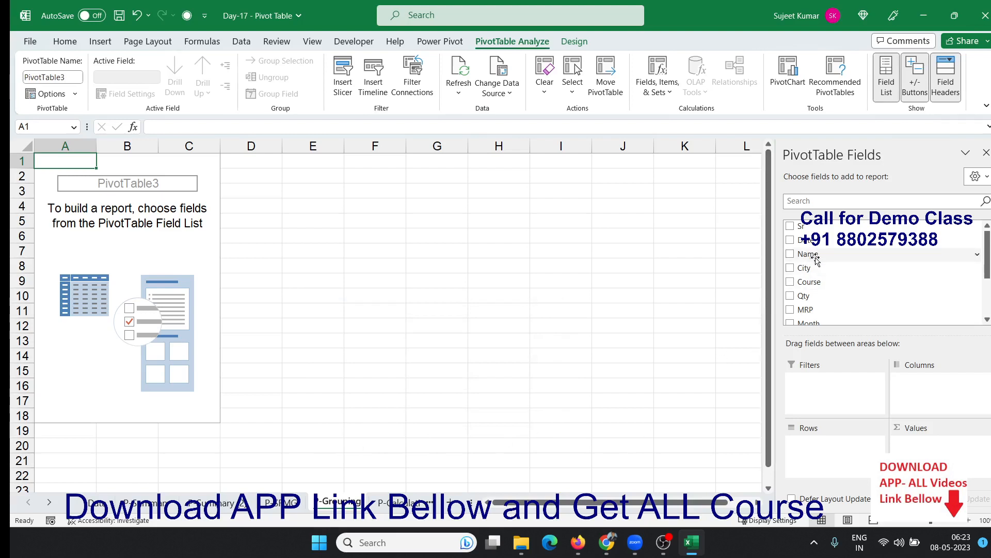
- Set up the new PivotTable with City as rows and the sum of Qty as values
{"action": "left_click", "coordinate": [805, 267]}
{"action": "left_click_drag", "start_coordinate": [801, 298], "coordinate": [919, 444]}
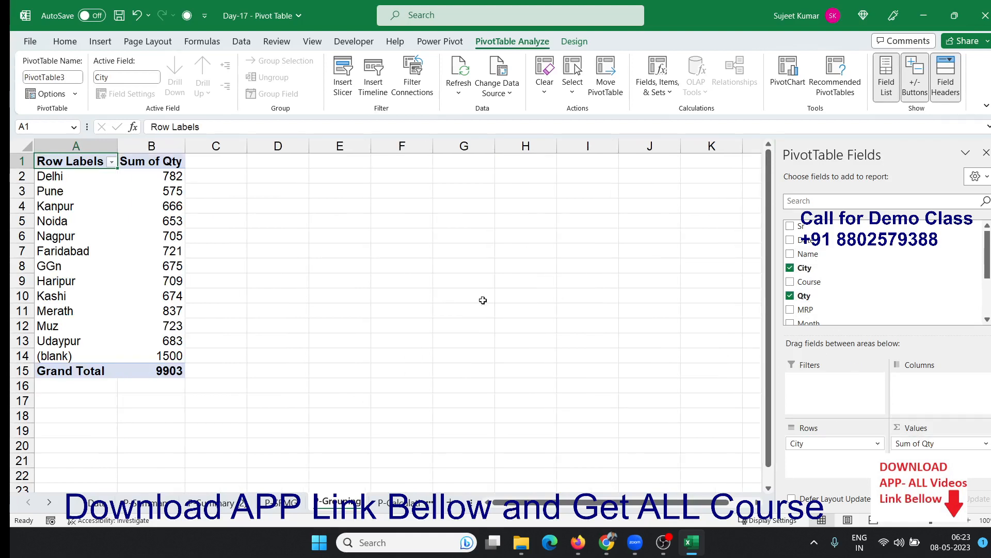
{"action": "left_click", "coordinate": [52, 176]}
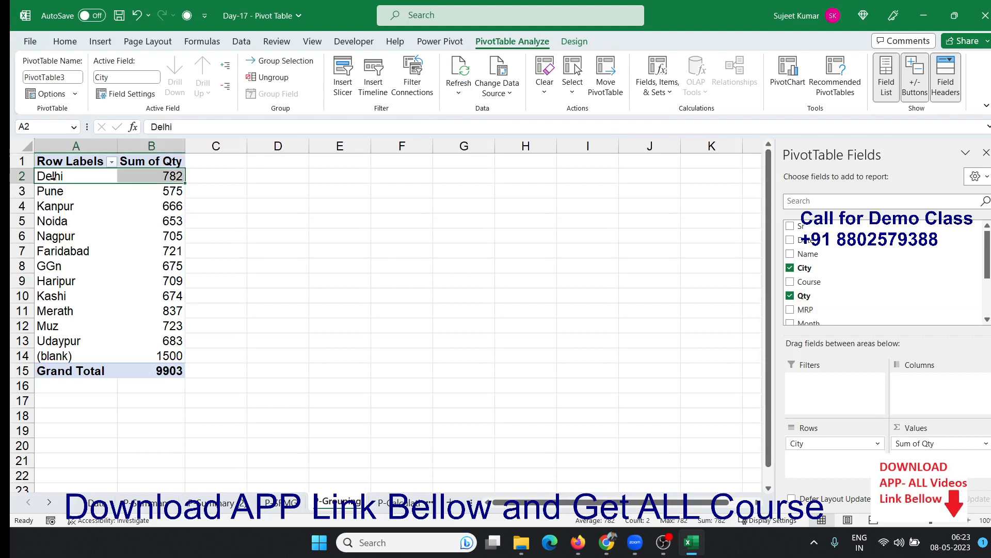
{"action": "left_click", "coordinate": [66, 221]}
{"action": "left_click", "coordinate": [79, 261]}
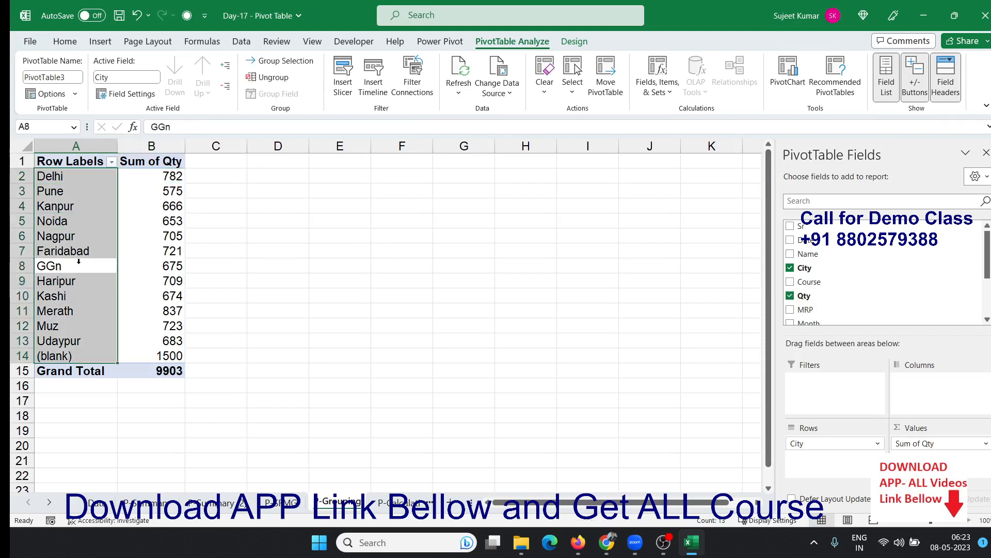
{"action": "left_click", "coordinate": [78, 261]}
{"action": "left_click", "coordinate": [77, 256]}
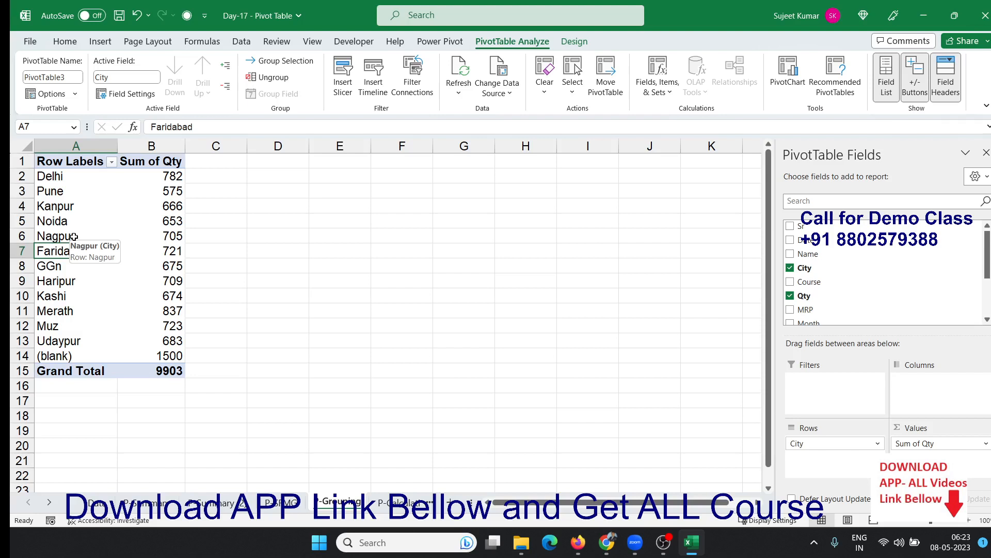
- Group the cities Delhi, Noida, Faridabad and GGn together in the PivotTable's row labels
{"action": "left_click", "coordinate": [84, 177]}
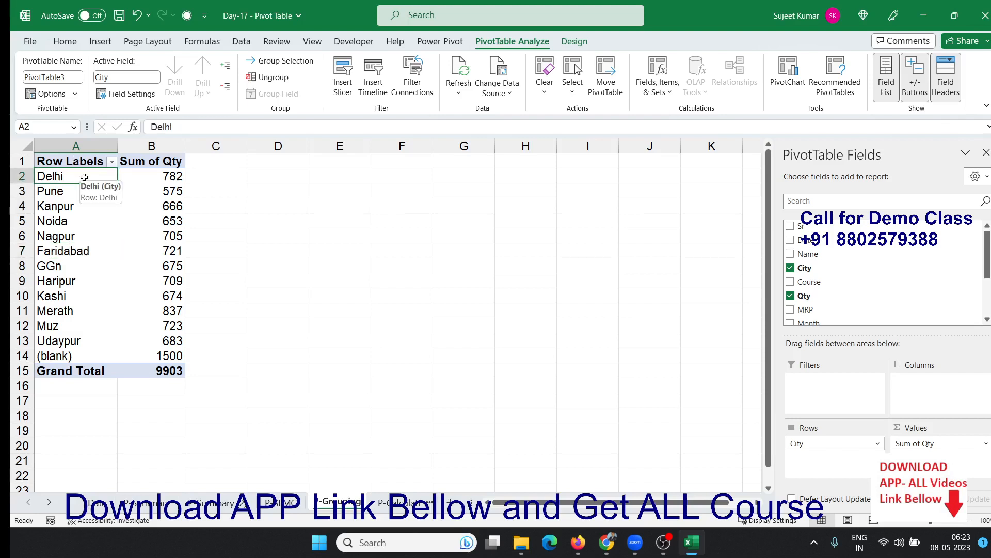
{"action": "left_click", "coordinate": [80, 221], "text": "ctrl"}
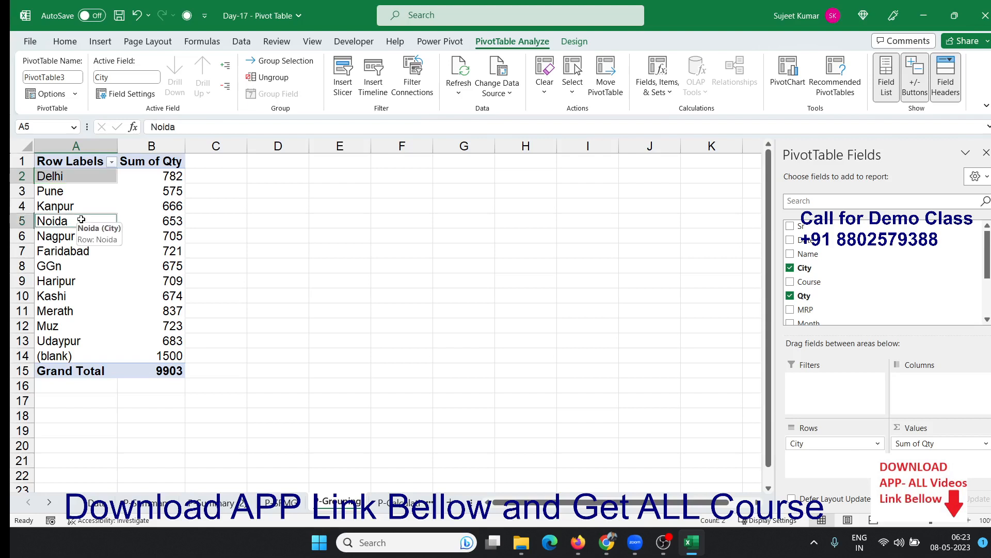
{"action": "left_click", "coordinate": [93, 250], "text": "ctrl"}
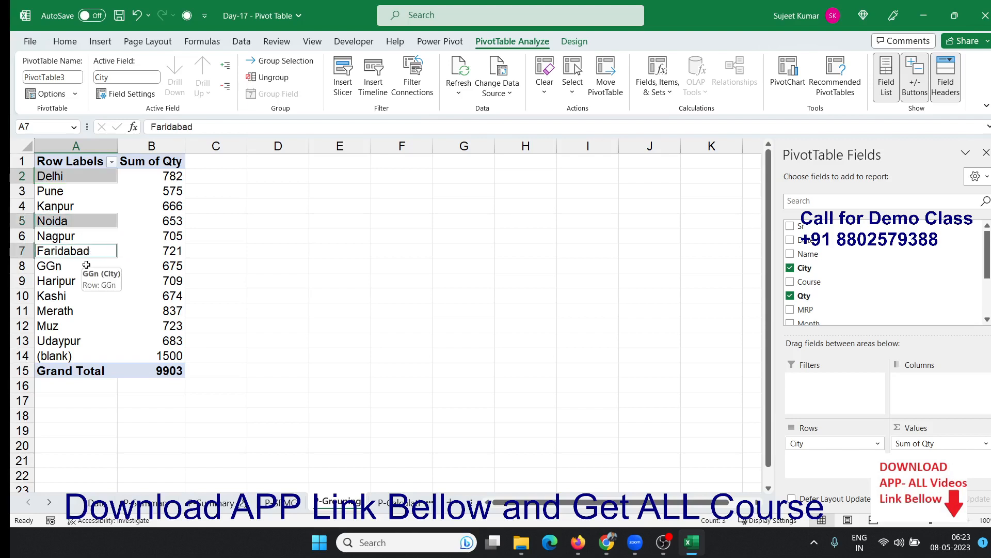
{"action": "left_click", "coordinate": [86, 265], "text": "ctrl"}
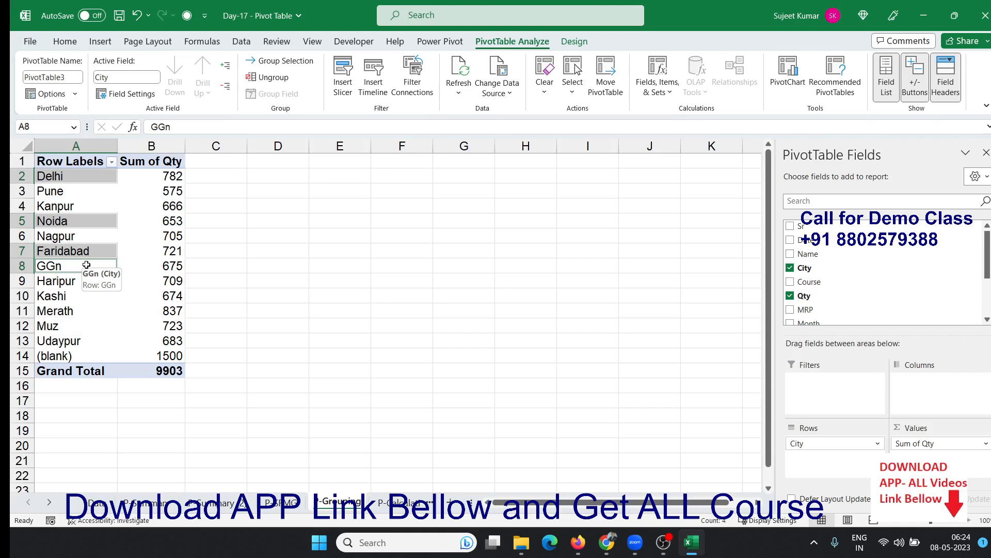
{"action": "right_click", "coordinate": [87, 264]}
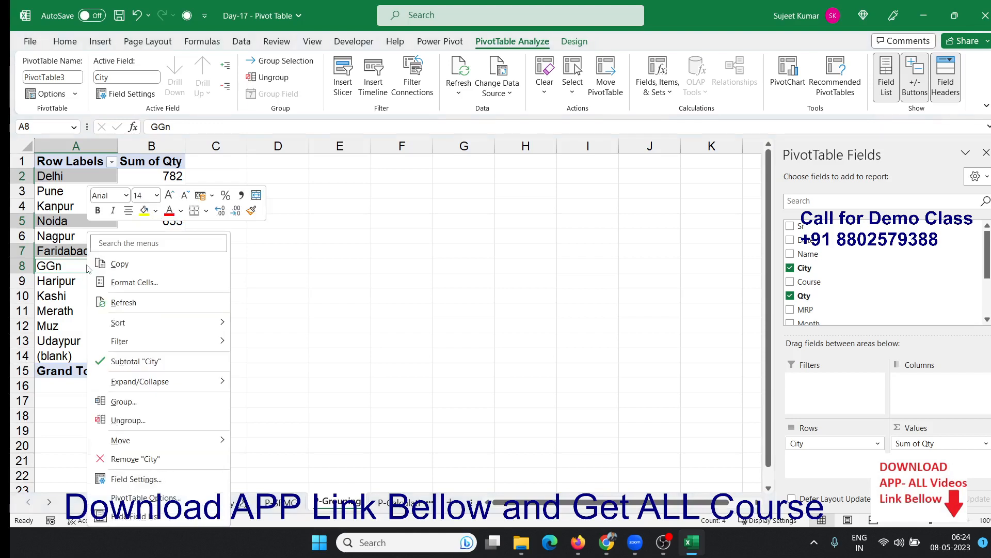
{"action": "left_click", "coordinate": [149, 409]}
- Review the grouped cities and remove the original City field from the rows, keeping only City2
{"action": "left_click", "coordinate": [101, 179]}
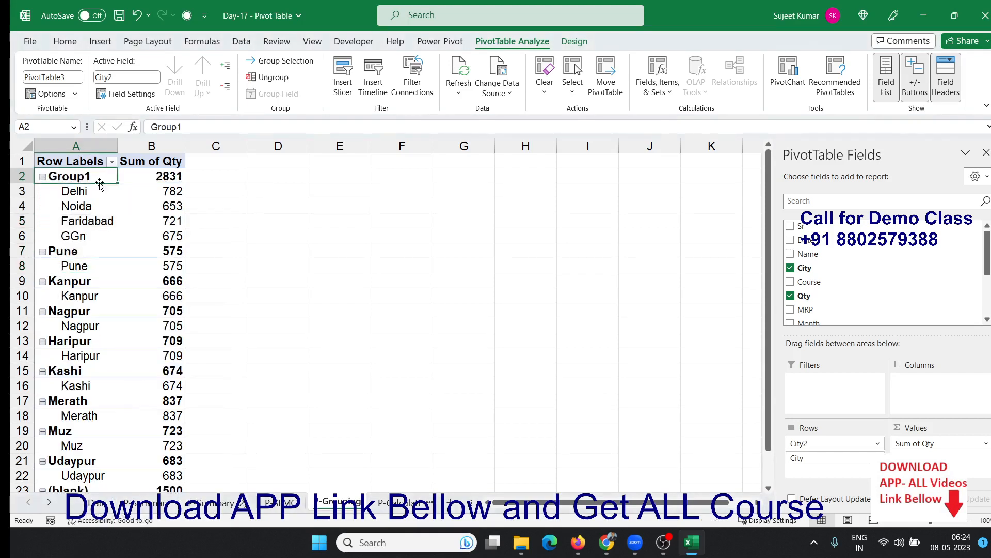
{"action": "left_click", "coordinate": [79, 192]}
{"action": "left_click_drag", "start_coordinate": [79, 193], "coordinate": [162, 238]}
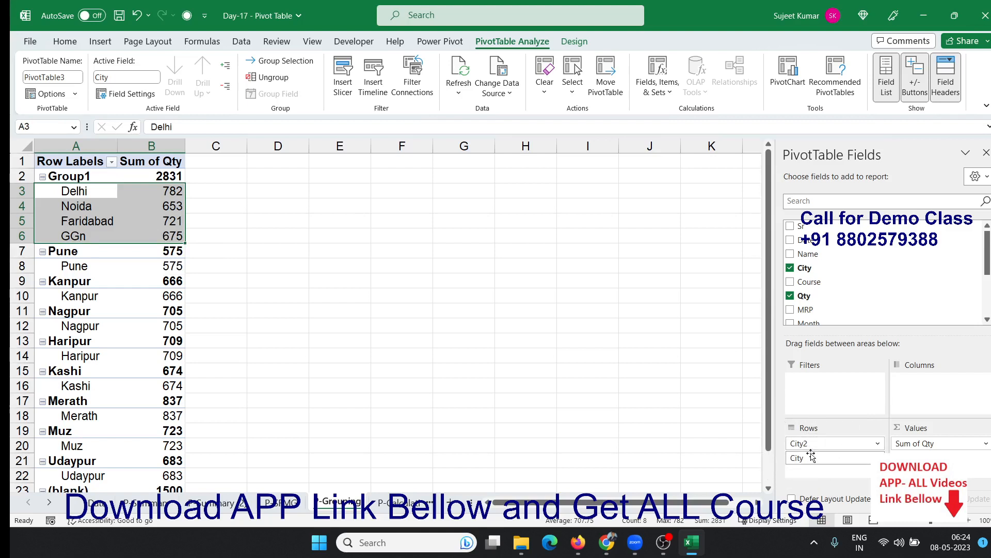
{"action": "left_click_drag", "start_coordinate": [811, 459], "coordinate": [846, 307]}
{"action": "left_click", "coordinate": [151, 264]}
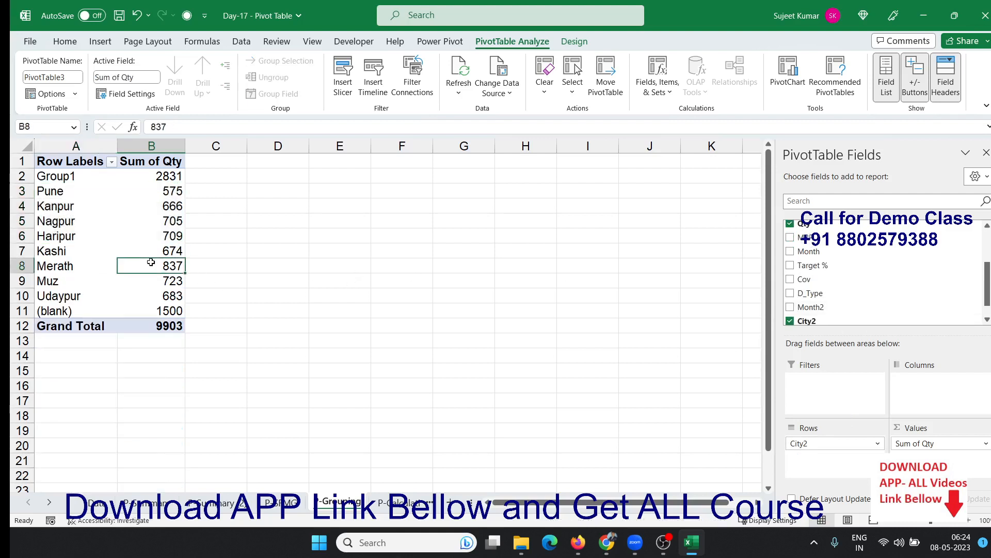
- Rename the Group1 row label as "Delhi &NCR"
{"action": "left_click", "coordinate": [77, 180]}
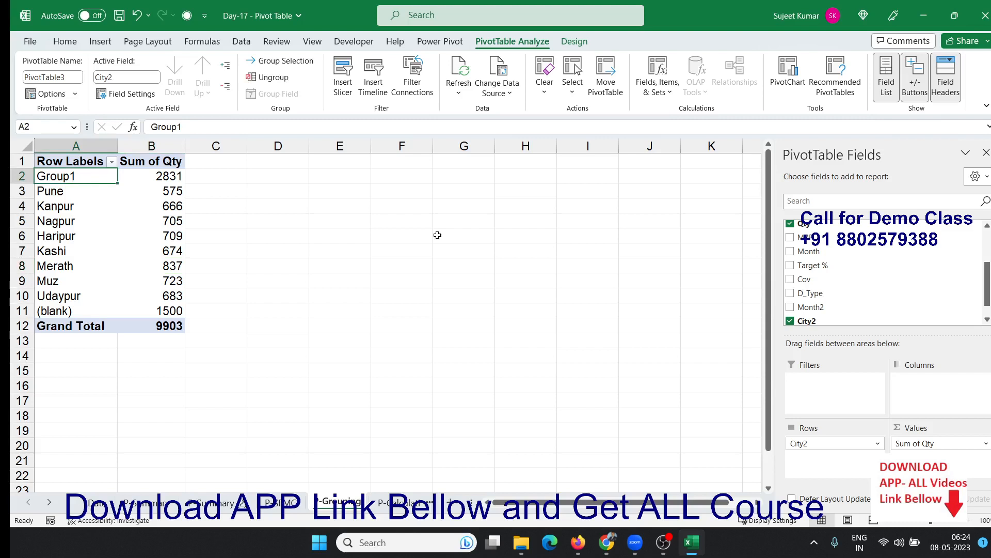
{"action": "type", "text": "dELI"}
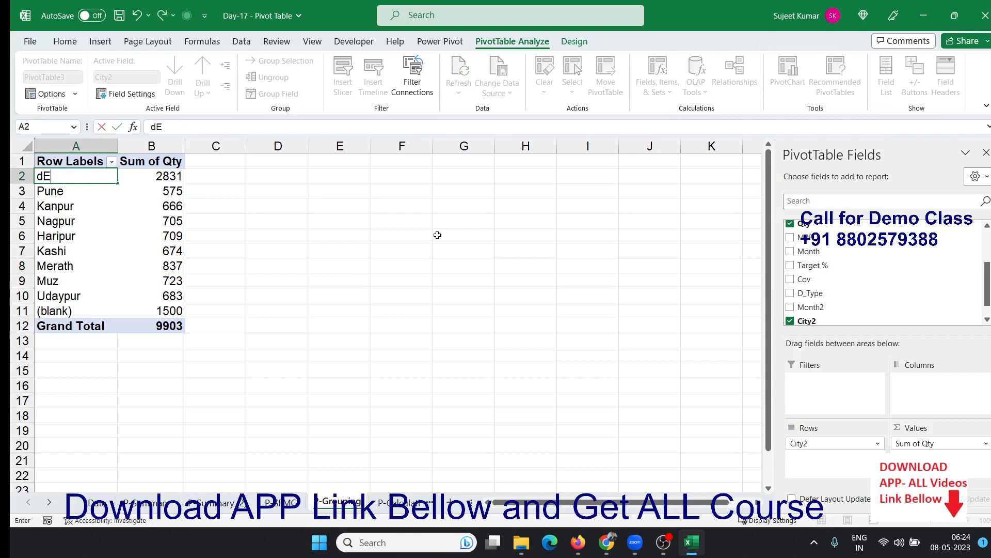
{"action": "key", "text": "BackSpace"}
{"action": "key", "text": "BackSpace"}
{"action": "key", "text": "BackSpace"}
{"action": "key", "text": "BackSpace"}
{"action": "type", "text": "Delhi &NCR"}
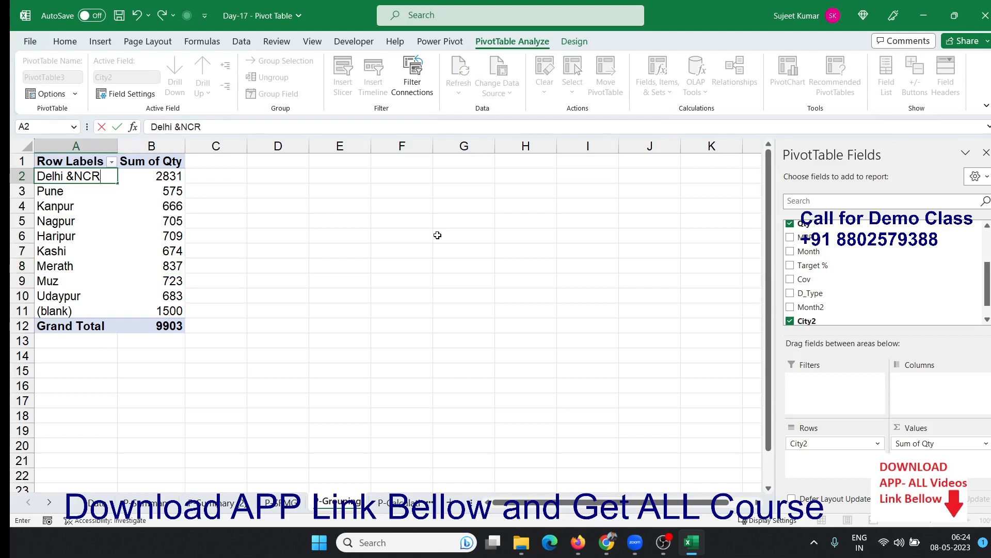
{"action": "left_click", "coordinate": [170, 232]}
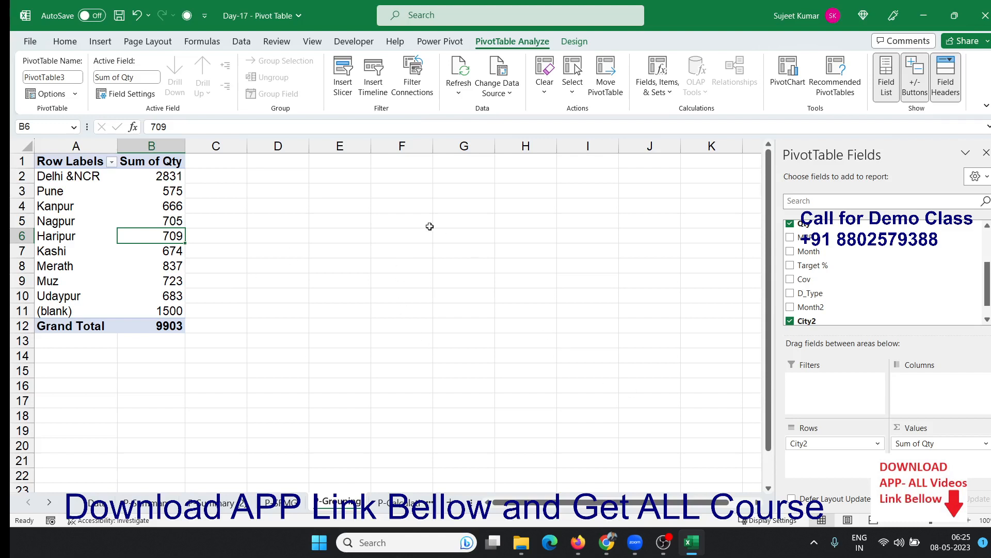
- Copy the whole city PivotTable in A1:B12 and paste the duplicate at cell F1
{"action": "left_click_drag", "start_coordinate": [55, 164], "coordinate": [126, 323]}
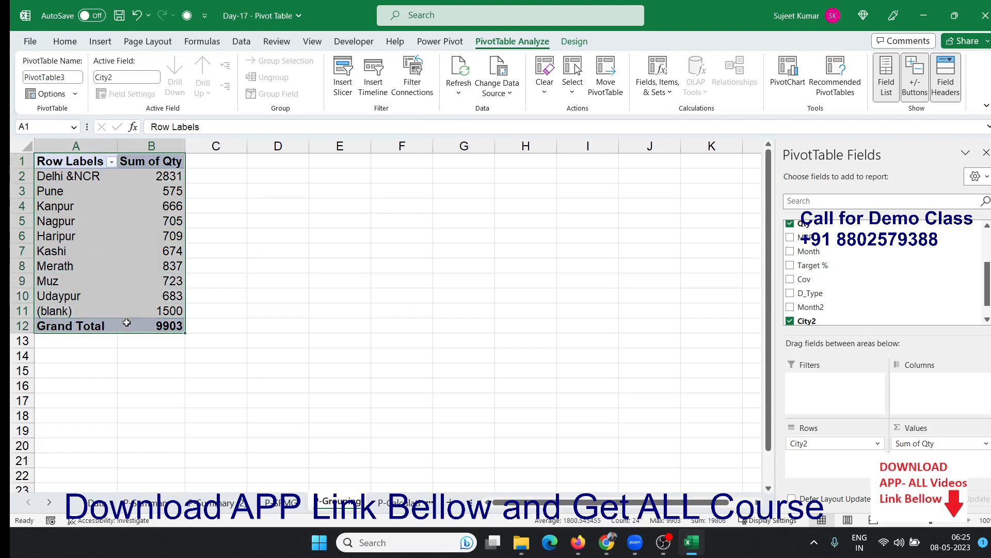
{"action": "key", "text": "ctrl+c"}
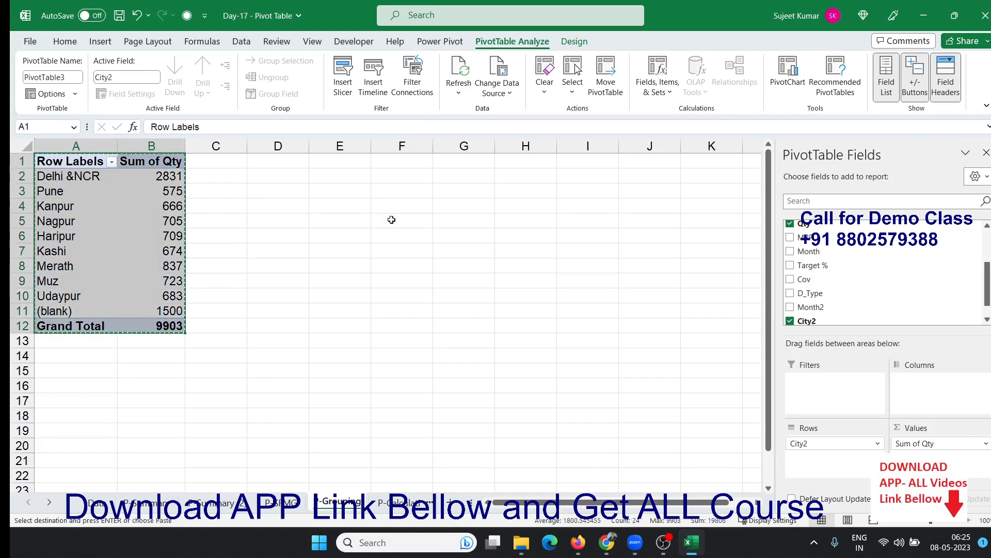
{"action": "left_click", "coordinate": [391, 172]}
{"action": "left_click", "coordinate": [392, 164]}
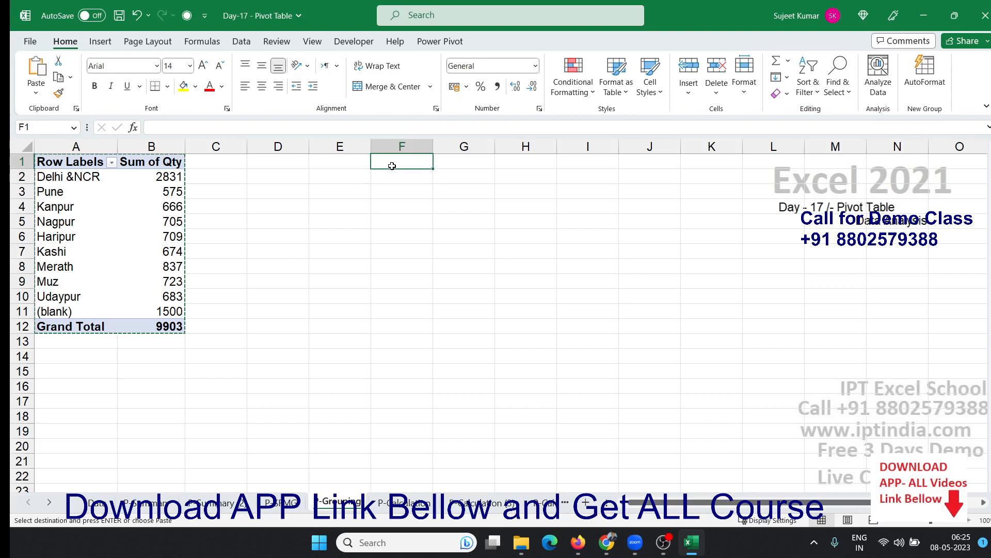
{"action": "key", "text": "ctrl+v"}
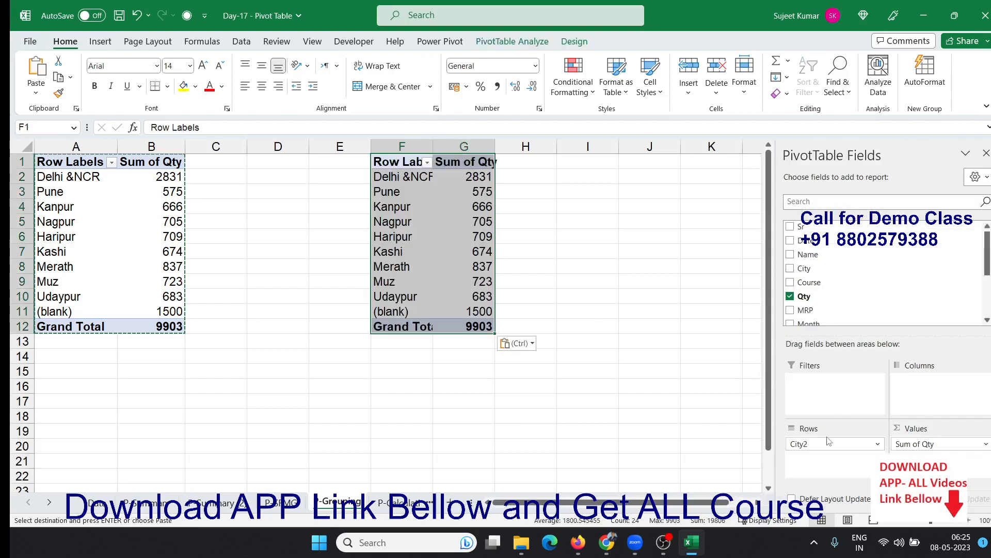
- Replace City2 with MRP as the row field of the copied PivotTable and look through the MRP rows
{"action": "mouse_move", "coordinate": [828, 443]}
{"action": "left_mouse_down"}
{"action": "mouse_move", "coordinate": [925, 276]}
{"action": "mouse_move", "coordinate": [894, 268]}
{"action": "mouse_move", "coordinate": [836, 442]}
{"action": "left_mouse_up"}
{"action": "scroll", "coordinate": [894, 268], "scroll_direction": "down", "scroll_amount": 1}
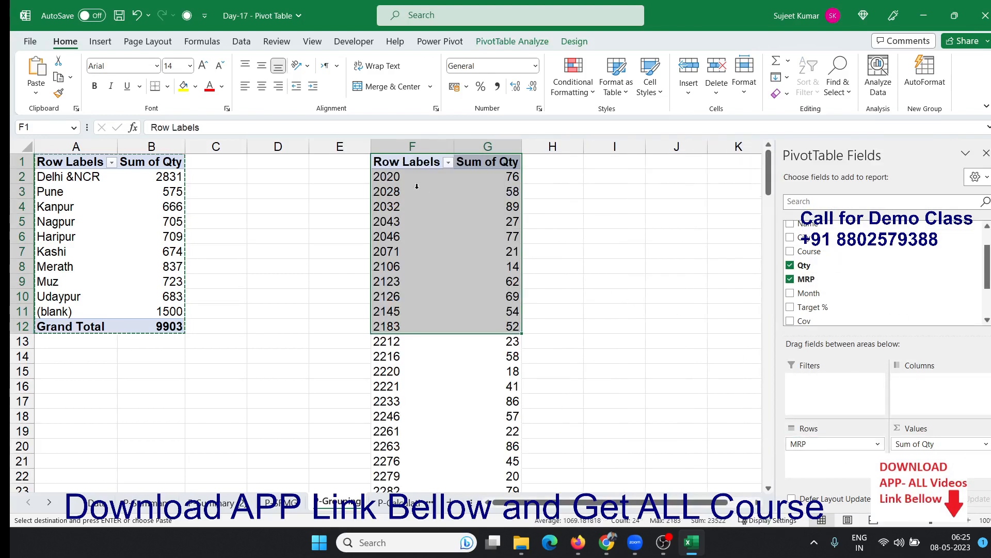
{"action": "left_click_drag", "start_coordinate": [408, 182], "coordinate": [406, 183]}
{"action": "left_click", "coordinate": [407, 182]}
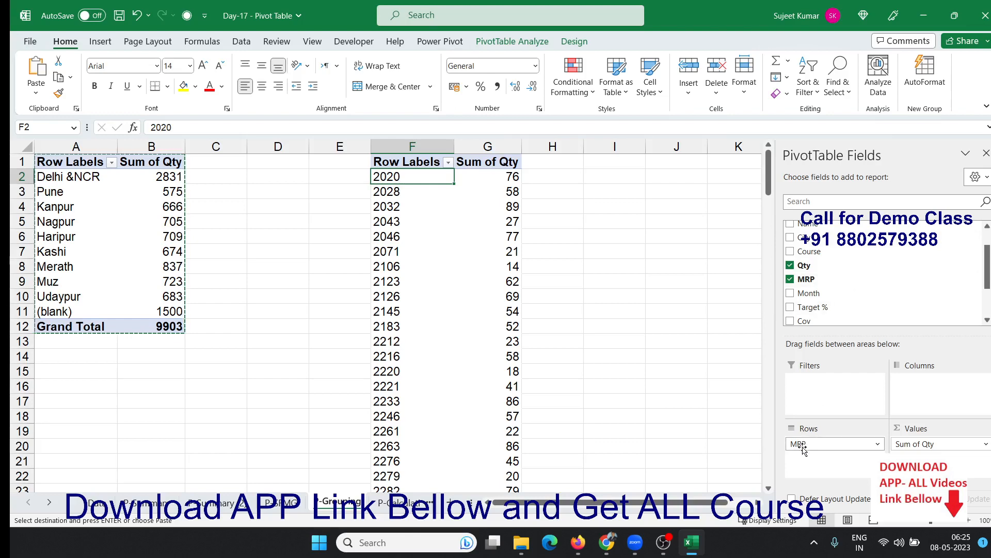
{"action": "scroll", "coordinate": [465, 279], "scroll_direction": "down", "scroll_amount": 20}
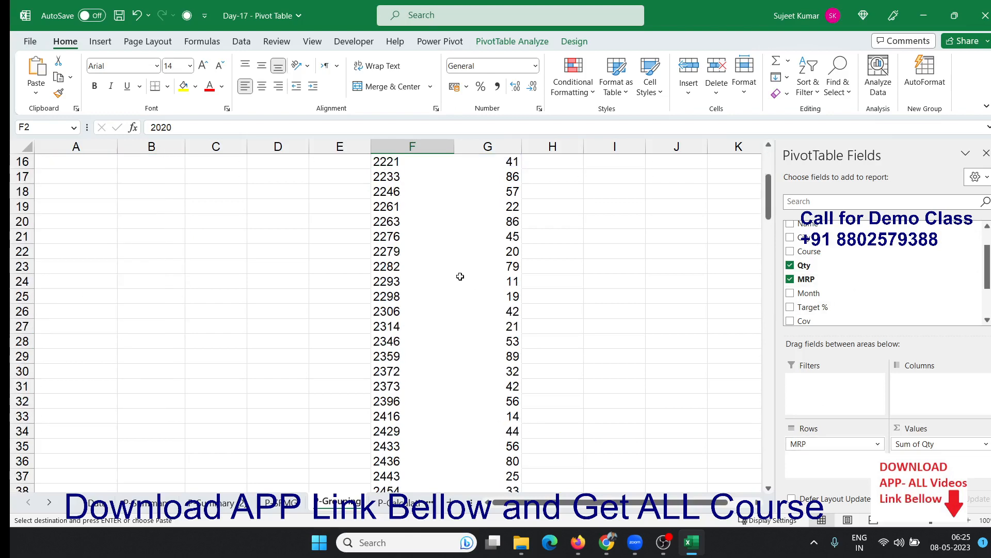
- Group the MRP row values of the PivotTable in column F starting at 0, in intervals of 1000
{"action": "scroll", "coordinate": [459, 273], "scroll_direction": "down", "scroll_amount": 14}
{"action": "scroll", "coordinate": [459, 273], "scroll_direction": "up", "scroll_amount": 20}
{"action": "scroll", "coordinate": [459, 272], "scroll_direction": "up", "scroll_amount": 15}
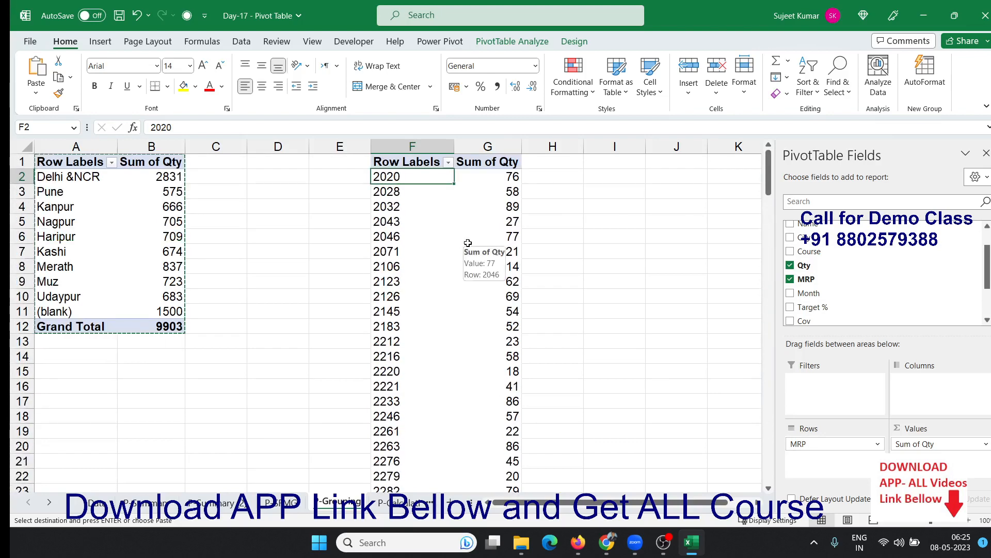
{"action": "right_click", "coordinate": [402, 209]}
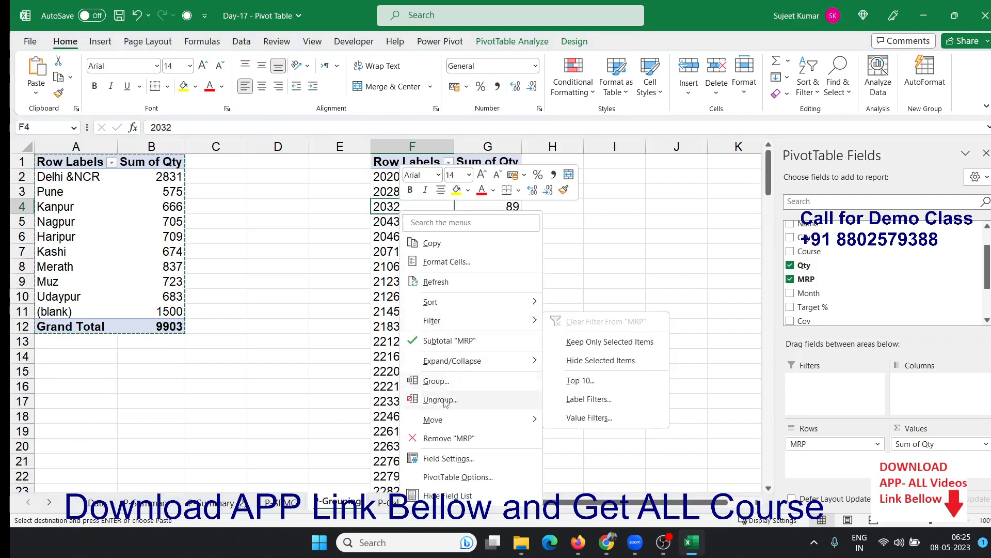
{"action": "left_click", "coordinate": [437, 380]}
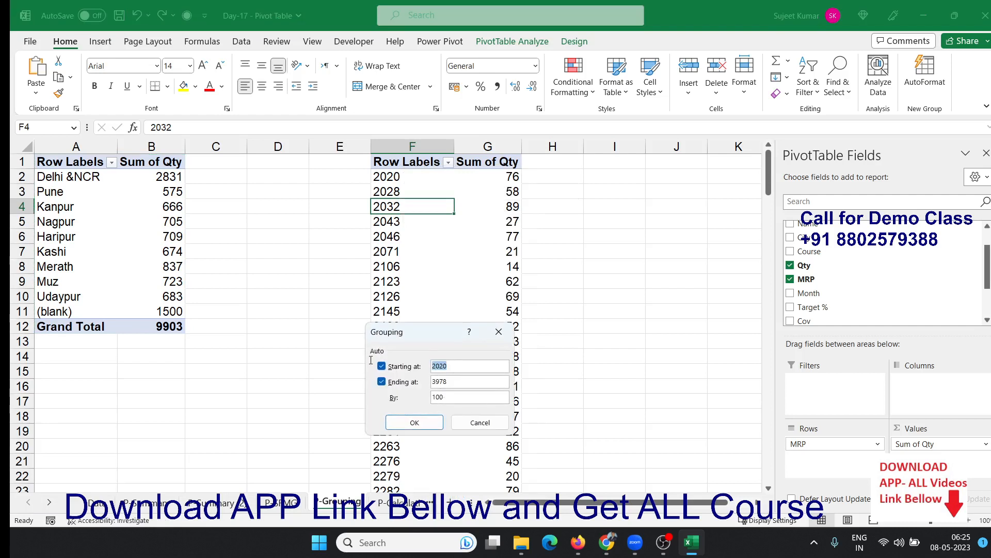
{"action": "type", "text": "0"}
{"action": "key", "text": "Tab"}
{"action": "type", "text": "5"}
{"action": "left_click", "coordinate": [429, 427]}
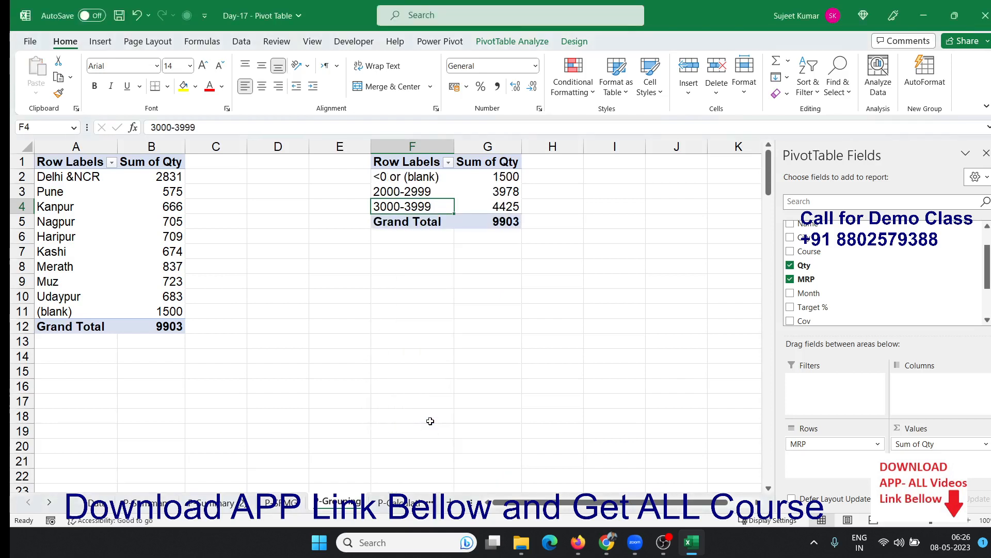
- Examine the Sum of Qty for each MRP range in the grouped PivotTable
{"action": "left_click_drag", "start_coordinate": [400, 182], "coordinate": [504, 176]}
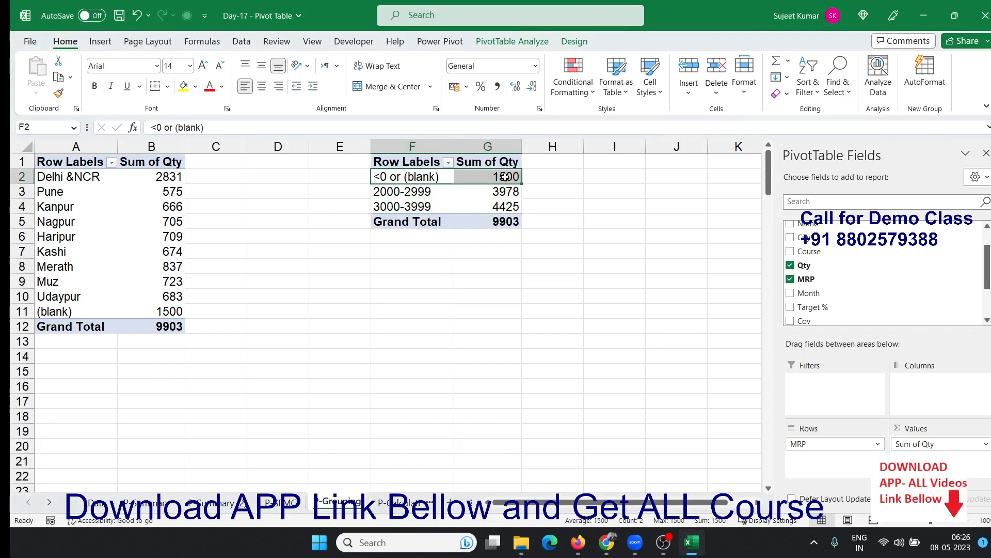
{"action": "left_click", "coordinate": [398, 192]}
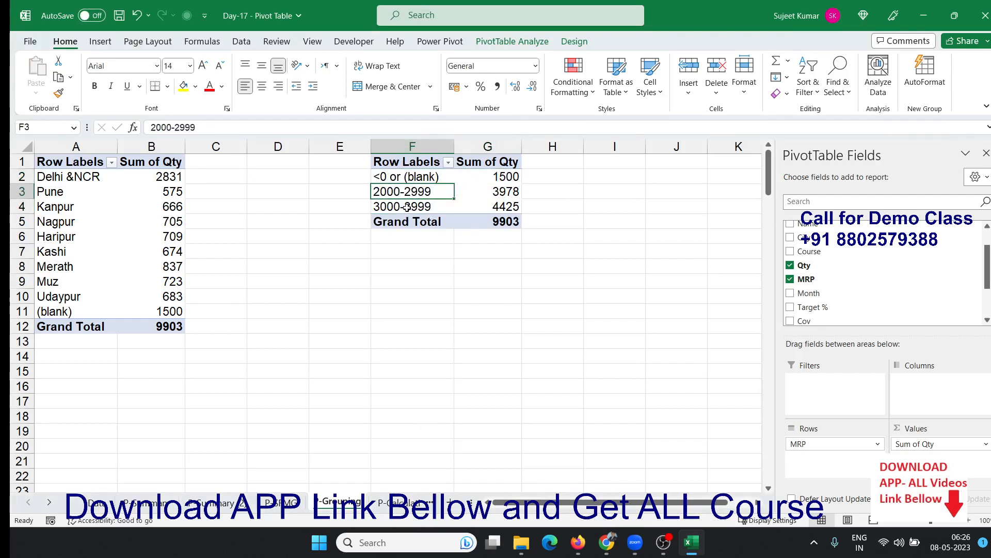
{"action": "left_click", "coordinate": [486, 195]}
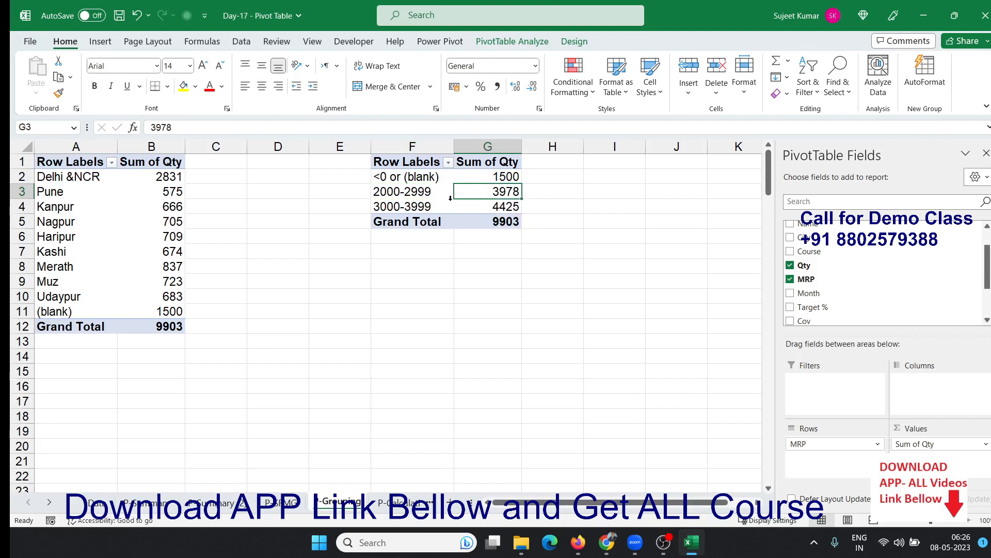
{"action": "left_click", "coordinate": [393, 211]}
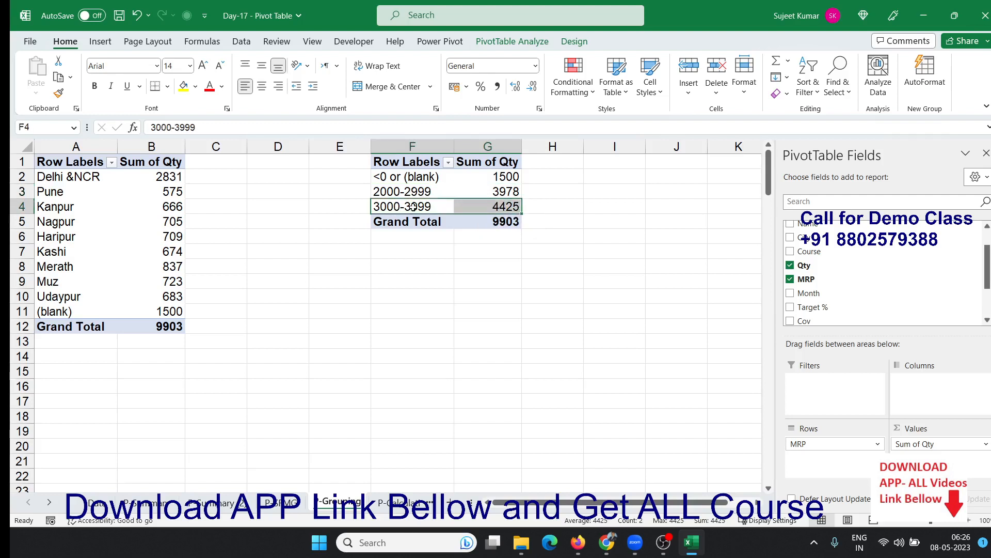
{"action": "left_click", "coordinate": [476, 208]}
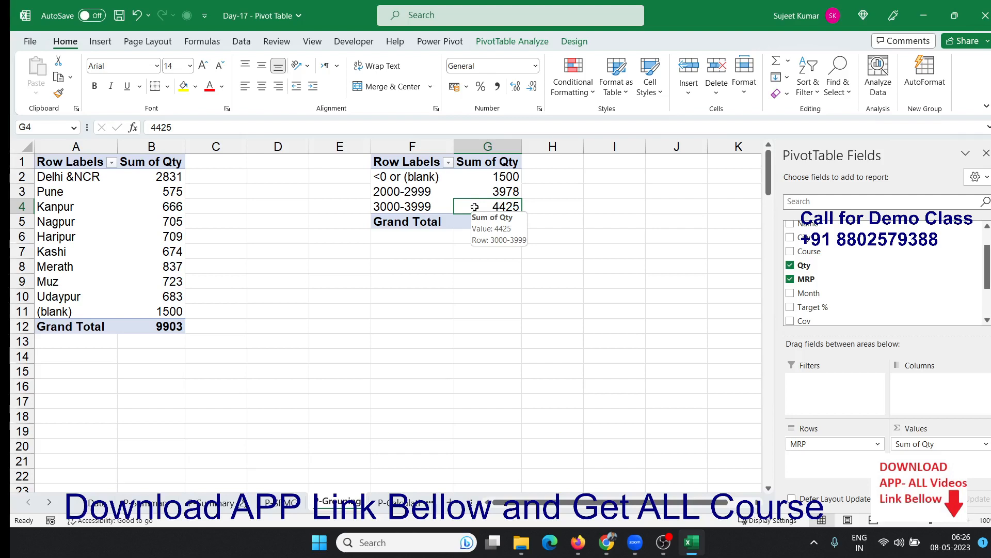
- Copy the city PivotTable in A1:B12 and paste the duplicate at cell I1
{"action": "left_click", "coordinate": [67, 165]}
{"action": "left_click_drag", "start_coordinate": [67, 165], "coordinate": [131, 323]}
{"action": "key", "text": "ctrl+c"}
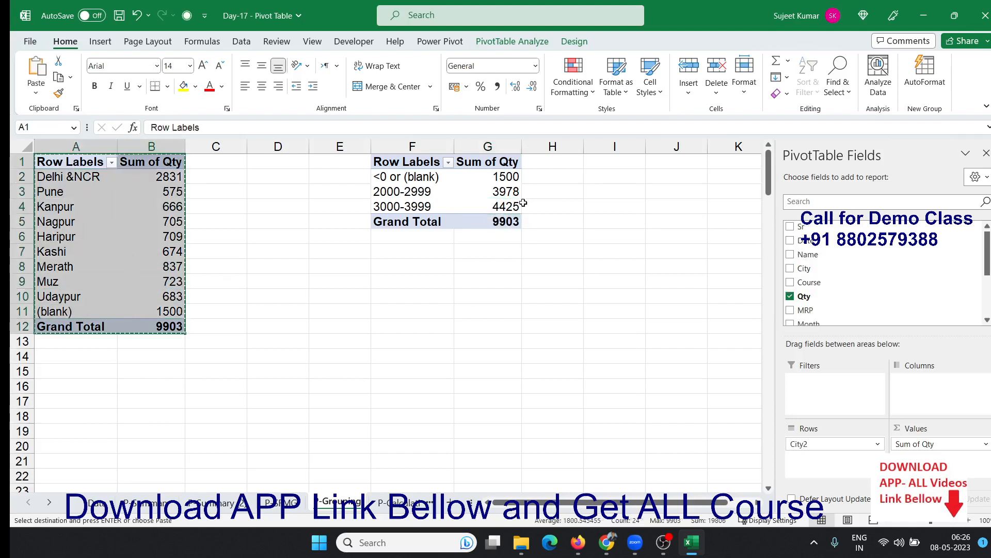
{"action": "left_click", "coordinate": [631, 166]}
{"action": "key", "text": "ctrl+v"}
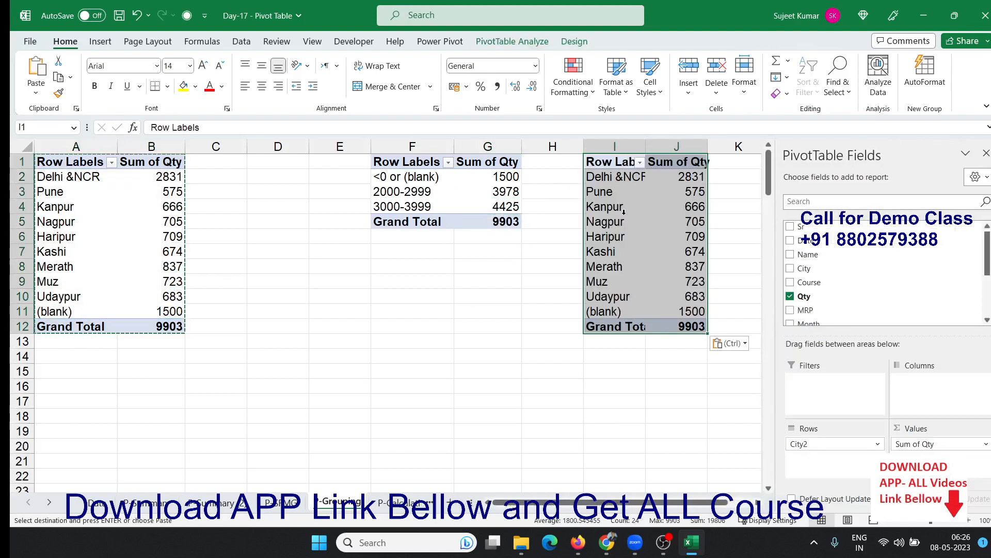
- Replace City2 with Date as the row field of the PivotTable at I1
{"action": "left_click", "coordinate": [624, 216]}
{"action": "mouse_move", "coordinate": [828, 443]}
{"action": "left_mouse_down"}
{"action": "mouse_move", "coordinate": [841, 286]}
{"action": "mouse_move", "coordinate": [823, 443]}
{"action": "left_mouse_up"}
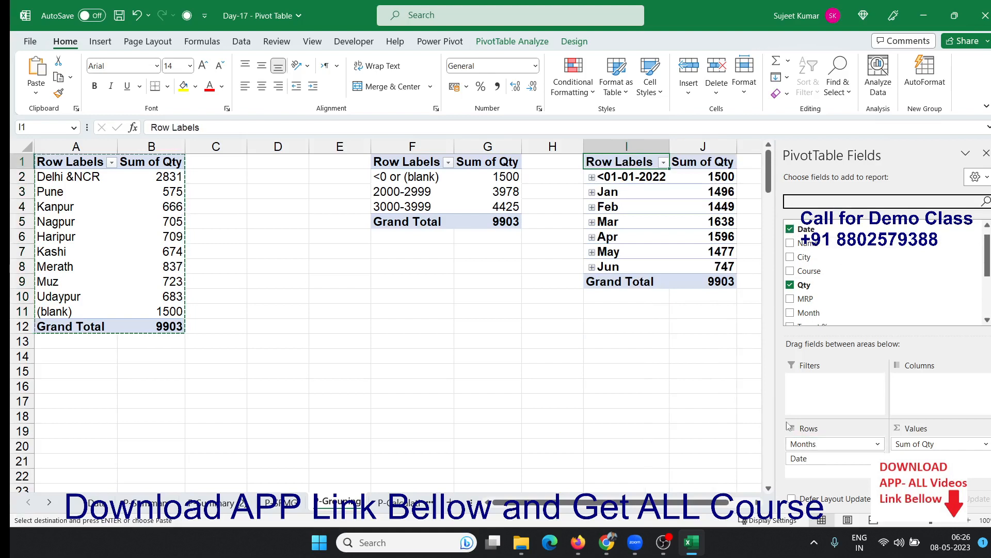
{"action": "left_click", "coordinate": [635, 215]}
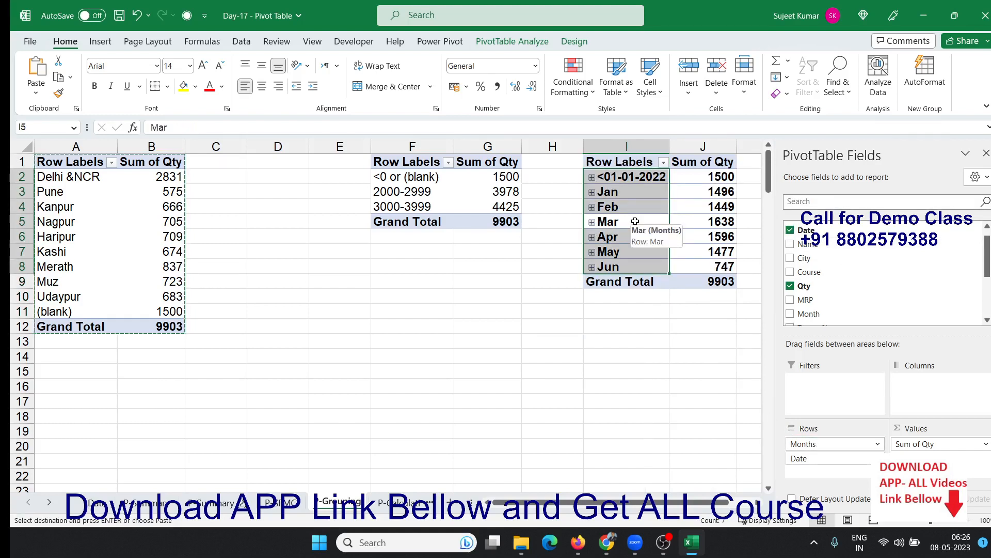
{"action": "left_click", "coordinate": [646, 211]}
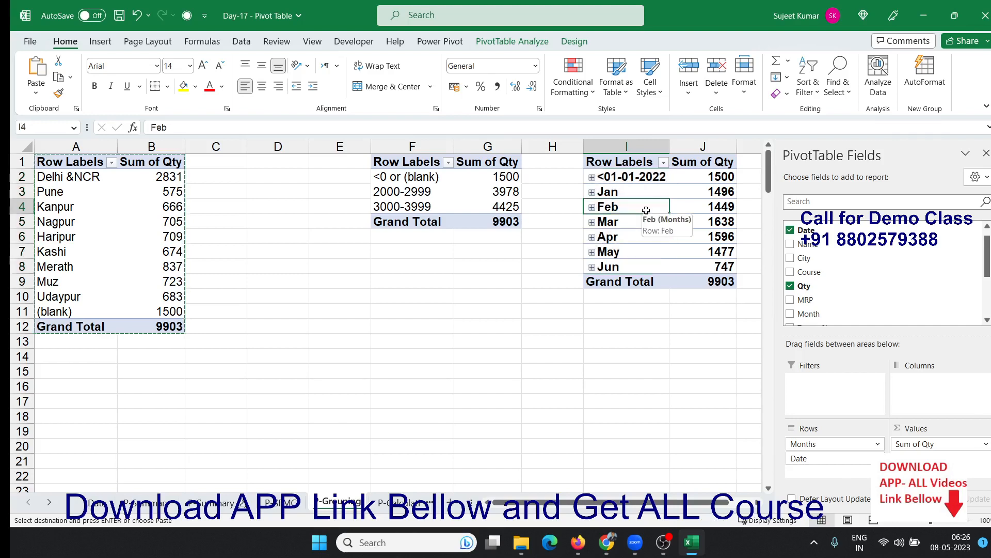
- Regroup the Date rows of the PivotTable at I1 by Months only, without Days
{"action": "right_click", "coordinate": [611, 208]}
{"action": "left_click", "coordinate": [645, 378]}
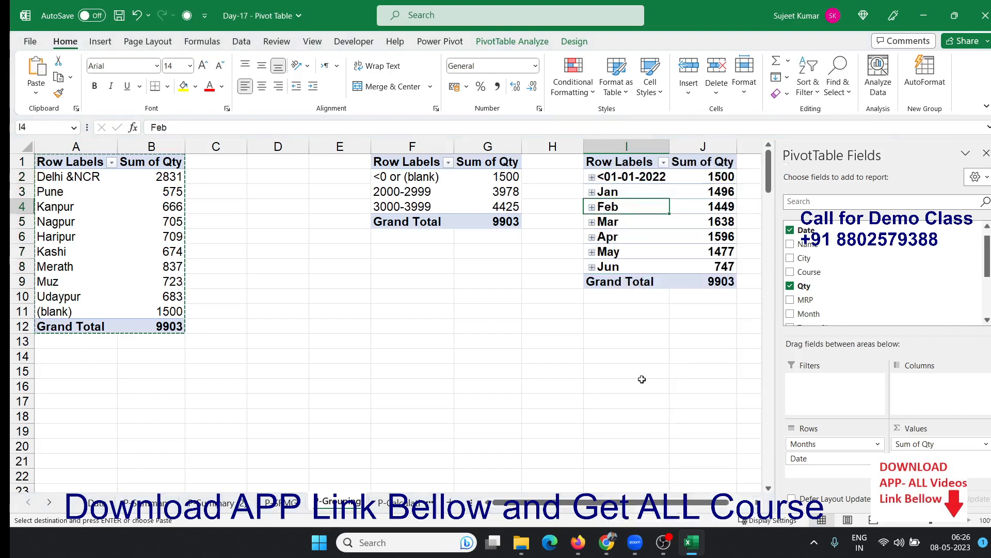
{"action": "left_click_drag", "start_coordinate": [600, 277], "coordinate": [430, 264]}
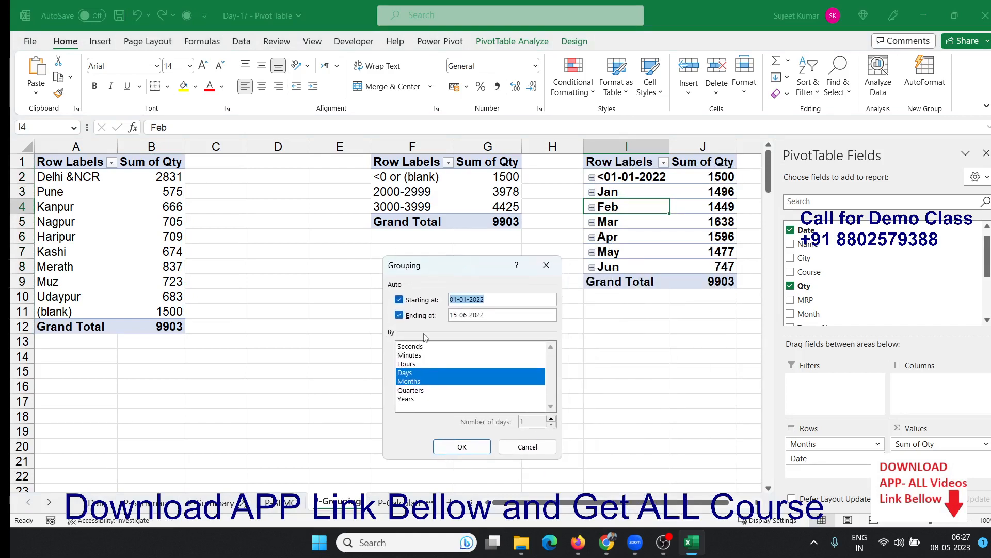
{"action": "left_click", "coordinate": [428, 373]}
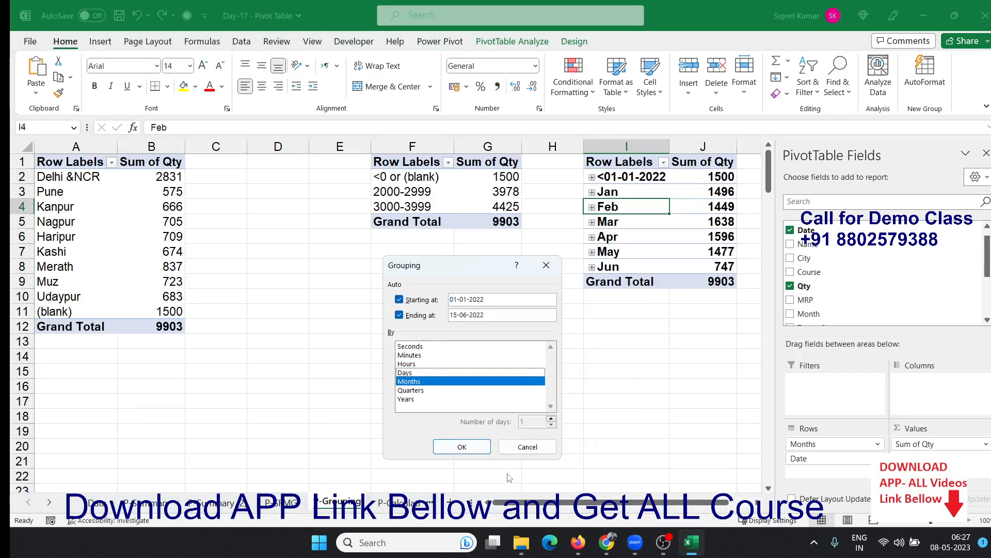
{"action": "left_click", "coordinate": [481, 446]}
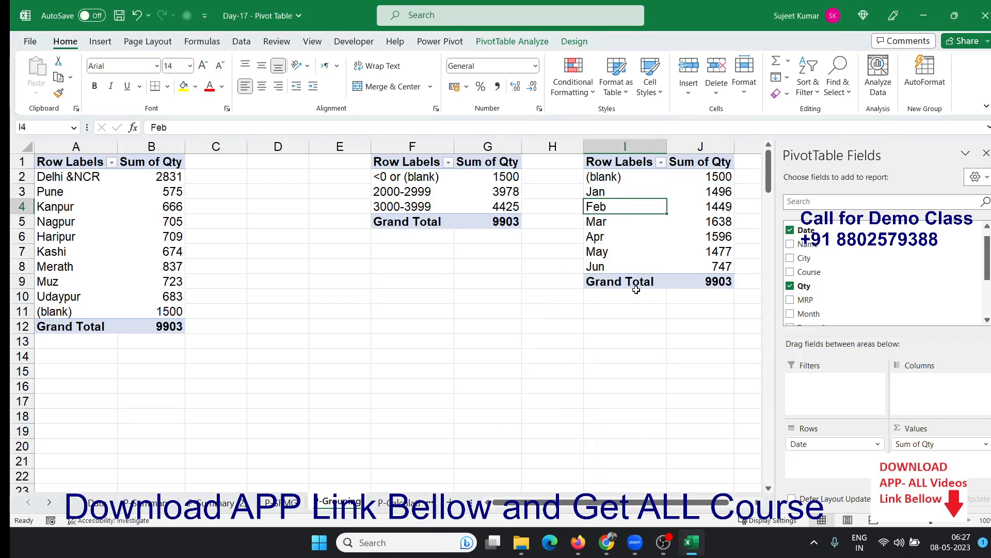
- Add Years to the Months grouping of the Date rows
{"action": "right_click", "coordinate": [613, 206]}
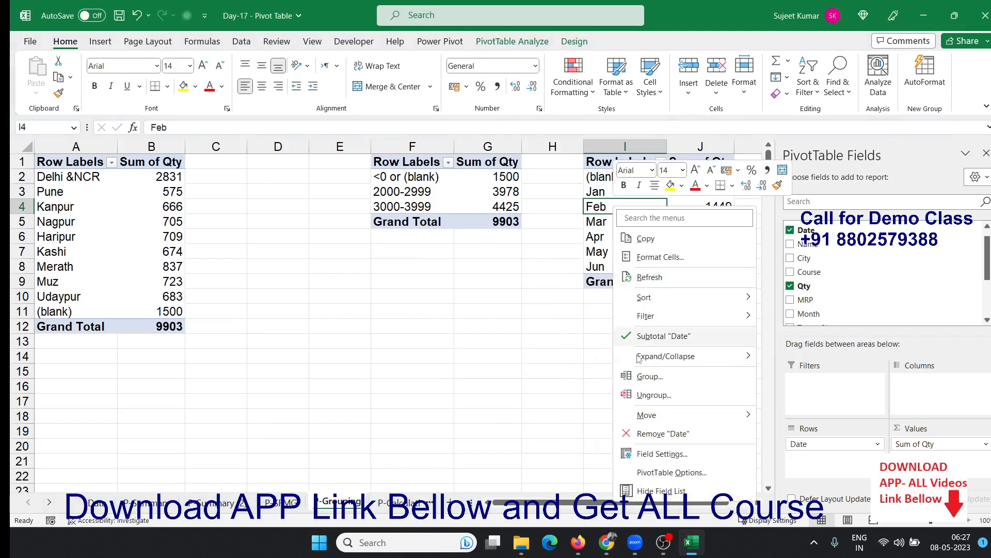
{"action": "left_click", "coordinate": [651, 381]}
{"action": "left_click", "coordinate": [583, 415]}
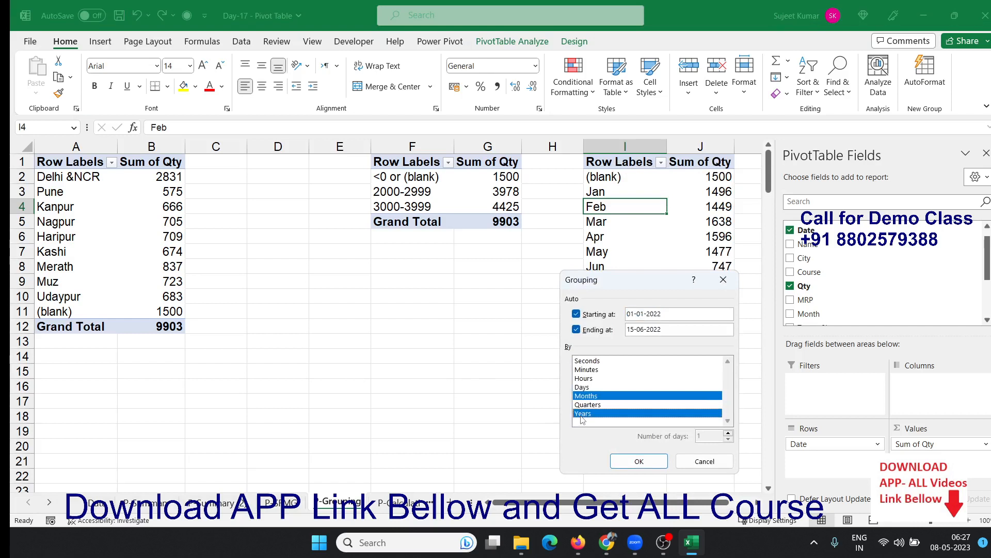
{"action": "left_click", "coordinate": [640, 462]}
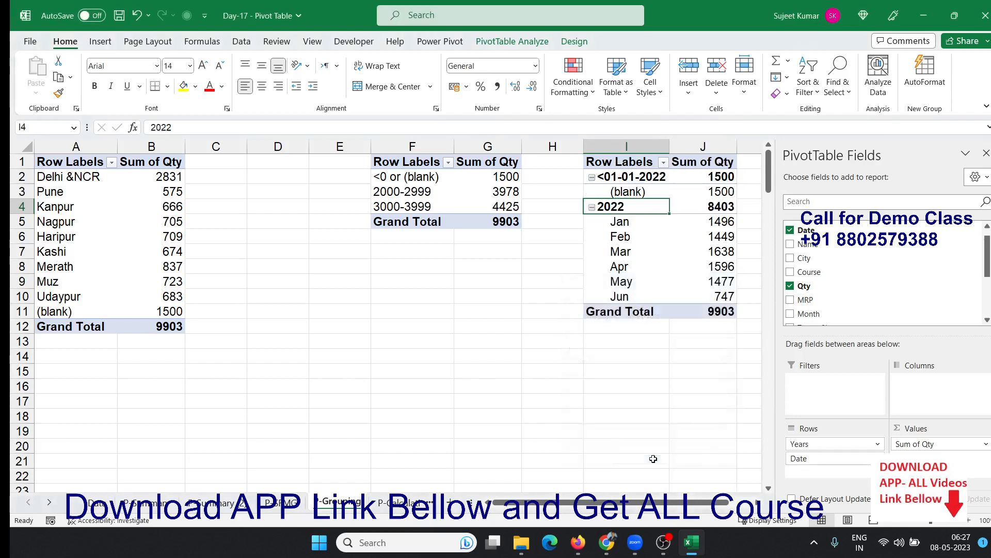
- Move the Years field from the rows to the columns of the date PivotTable and view the whole table
{"action": "left_click", "coordinate": [808, 458]}
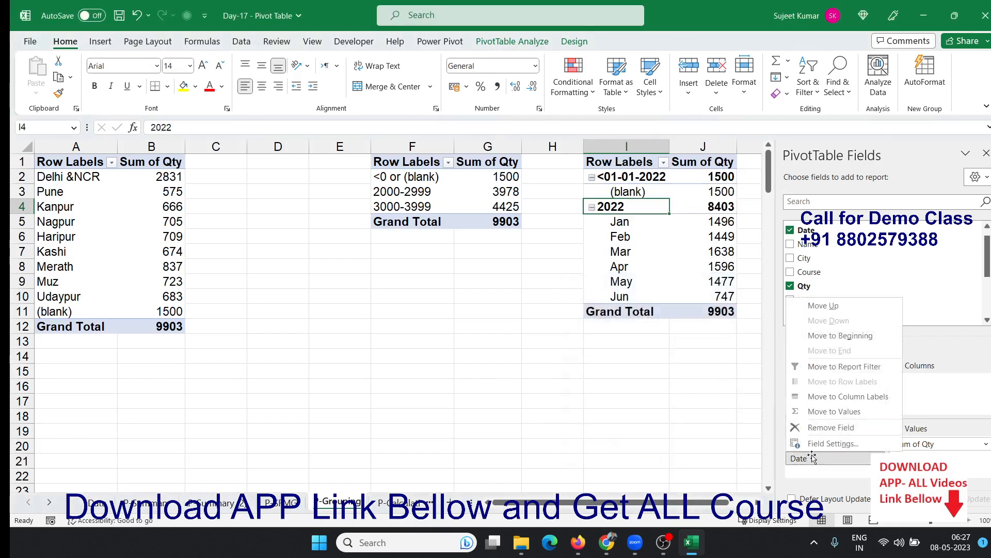
{"action": "left_click", "coordinate": [641, 226]}
{"action": "left_click_drag", "start_coordinate": [825, 443], "coordinate": [918, 395]}
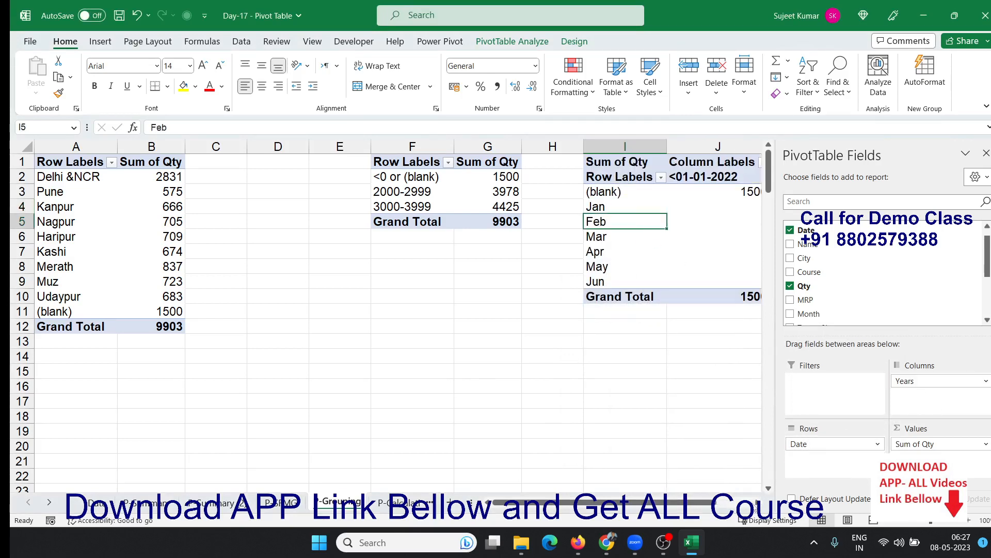
{"action": "left_click", "coordinate": [756, 503]}
{"action": "left_click_drag", "start_coordinate": [737, 501], "coordinate": [606, 502]}
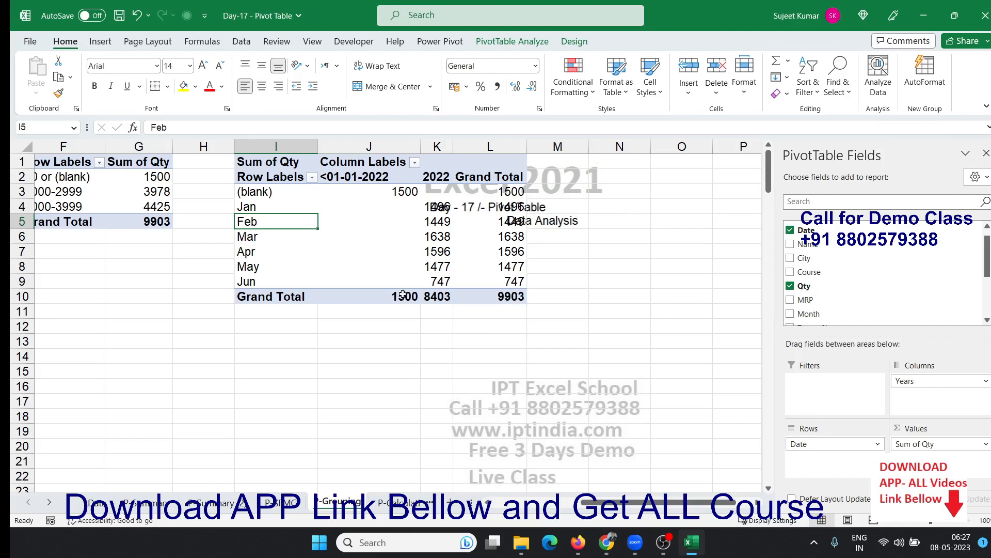
- Regroup the Date rows by Days only, deselecting Months and Years, with the number of days set to 15
{"action": "right_click", "coordinate": [276, 225]}
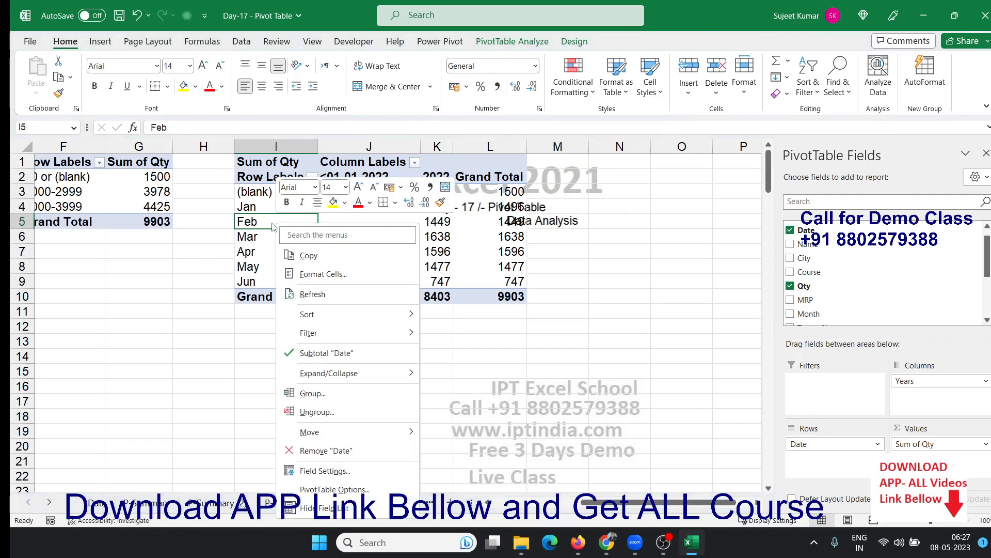
{"action": "mouse_move", "coordinate": [345, 440]}
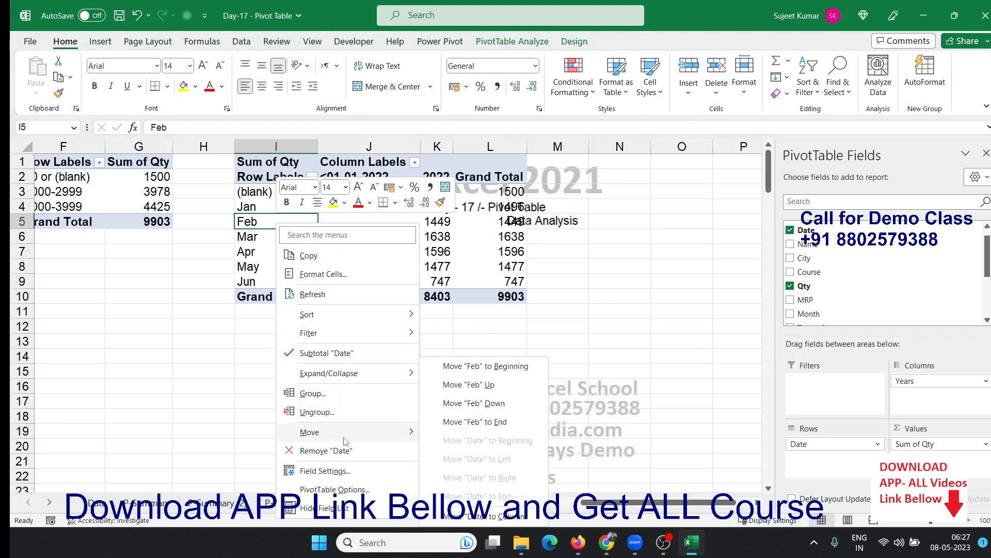
{"action": "left_click", "coordinate": [313, 393]}
{"action": "left_click_drag", "start_coordinate": [326, 291], "coordinate": [609, 219]}
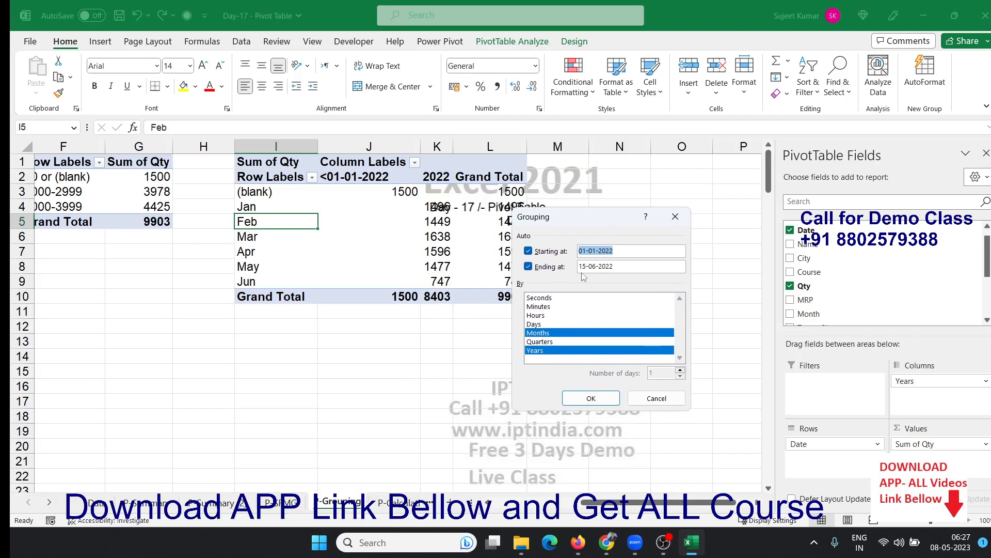
{"action": "left_click", "coordinate": [551, 324]}
{"action": "left_click", "coordinate": [551, 332]}
{"action": "left_click", "coordinate": [555, 342]}
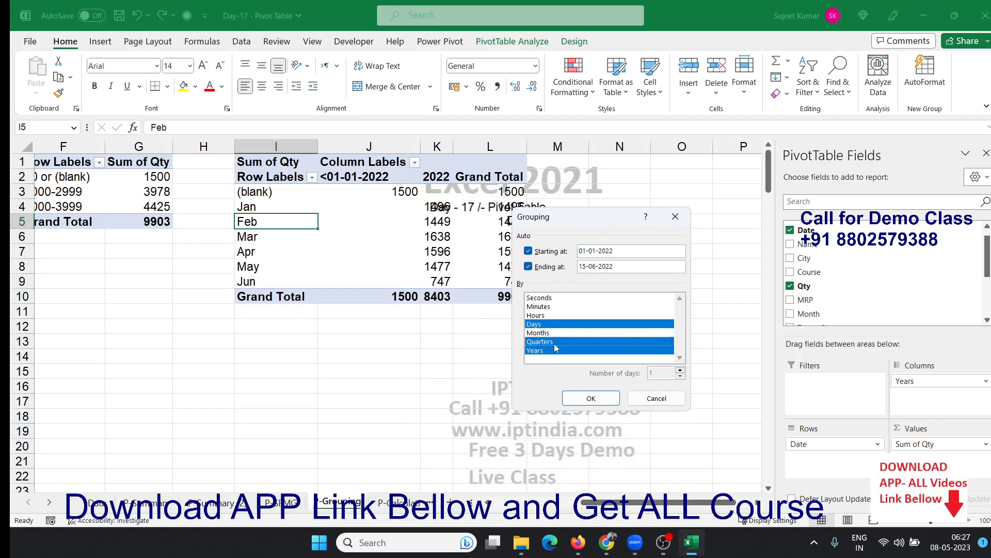
{"action": "left_click", "coordinate": [556, 350]}
{"action": "left_click", "coordinate": [557, 342]}
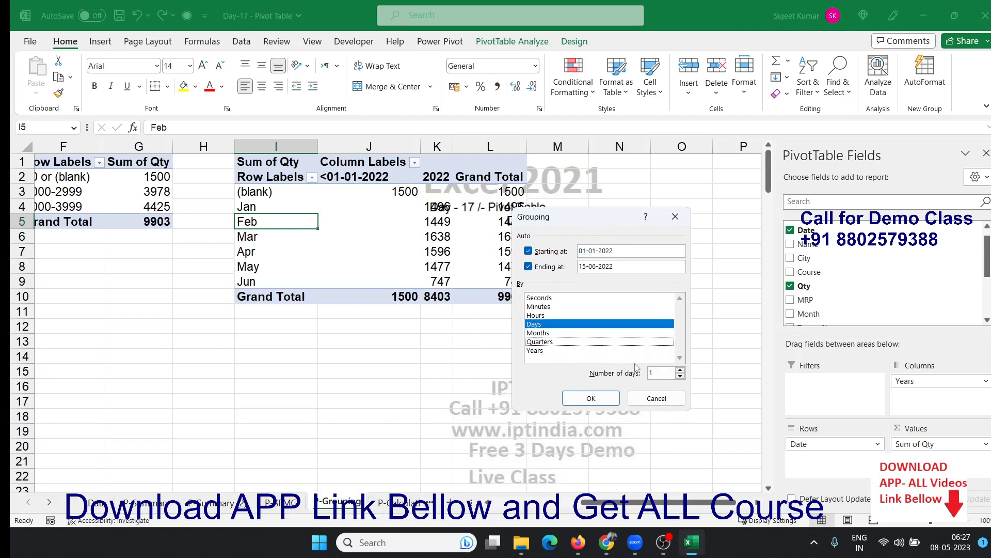
{"action": "left_click", "coordinate": [654, 375]}
{"action": "left_click", "coordinate": [574, 324]}
{"action": "left_click", "coordinate": [574, 325]}
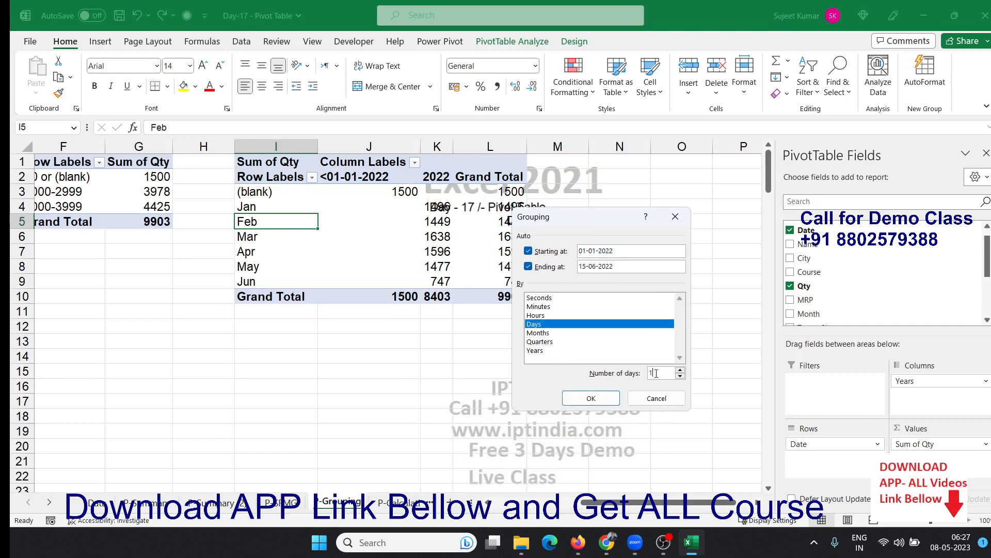
{"action": "type", "text": "5"}
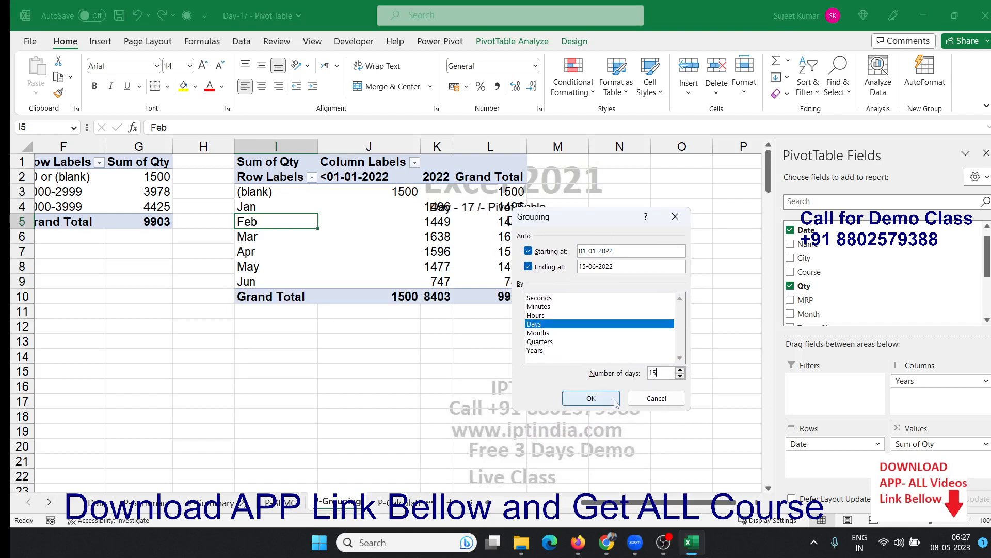
{"action": "left_click", "coordinate": [591, 398]}
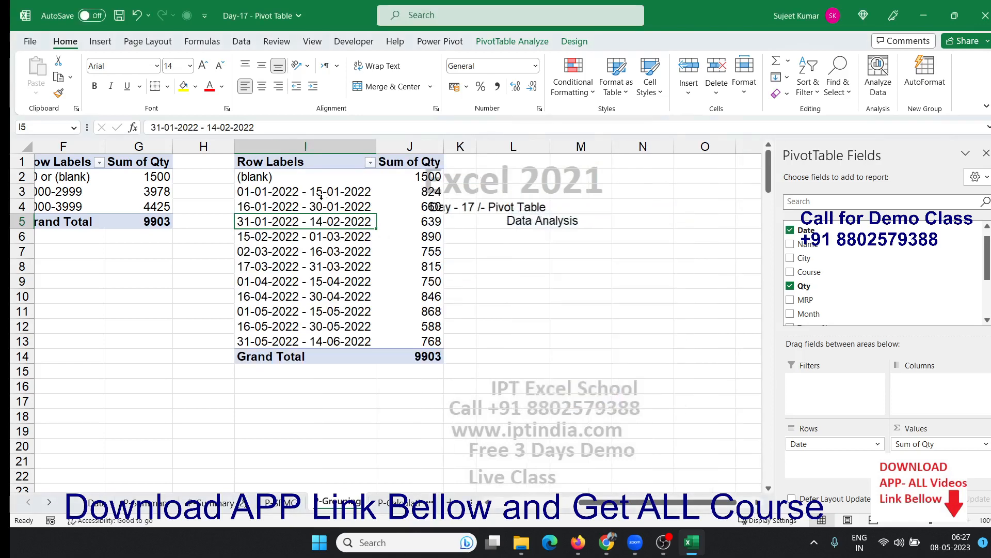
- Compare the 15-day date ranges with the source dates on the Data sheet, and return to P-Grouping
{"action": "left_click", "coordinate": [321, 197]}
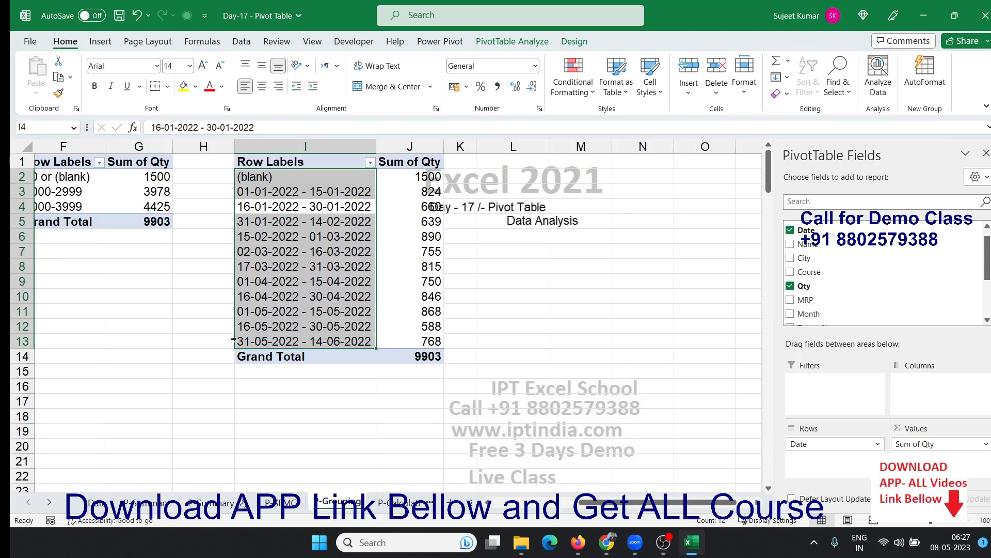
{"action": "left_click", "coordinate": [106, 503]}
{"action": "left_click_drag", "start_coordinate": [149, 193], "coordinate": [158, 271]}
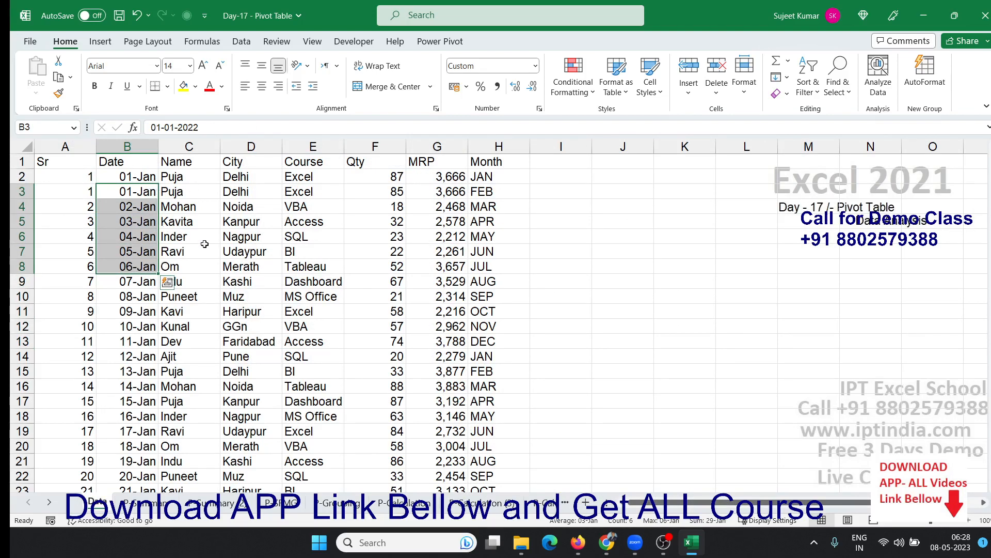
{"action": "left_click", "coordinate": [287, 503]}
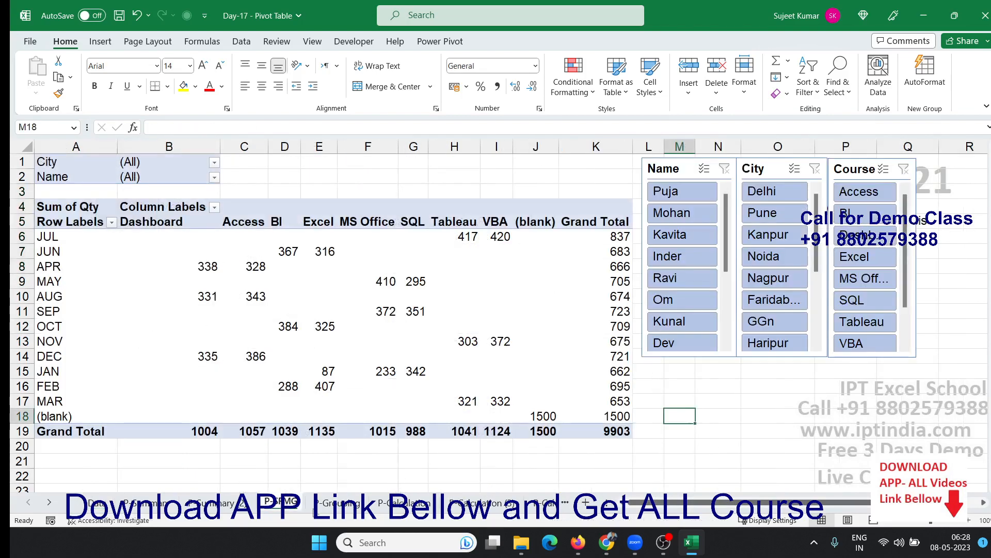
{"action": "left_click", "coordinate": [325, 509]}
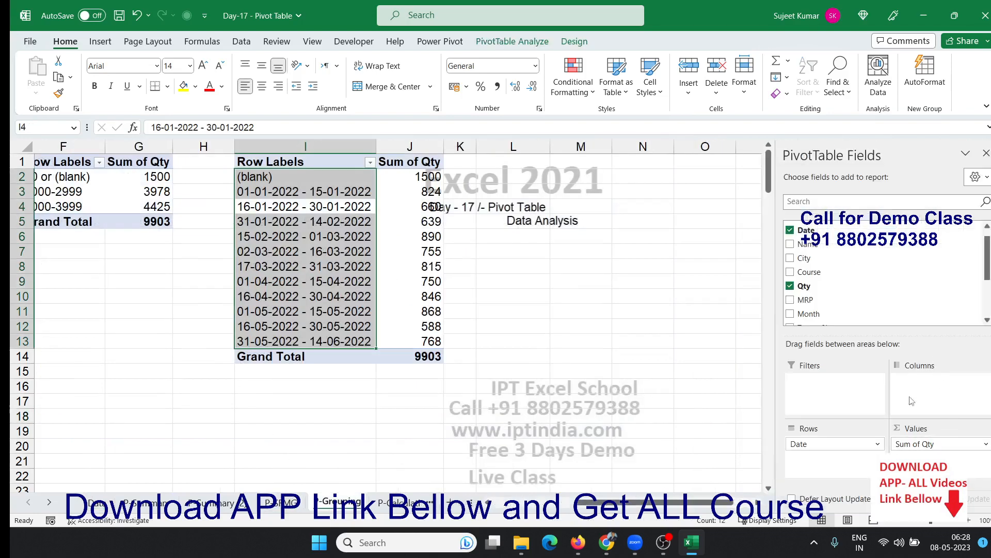
- Review the Grouping settings of the Date rows once more and close the dialog
{"action": "right_click", "coordinate": [323, 250]}
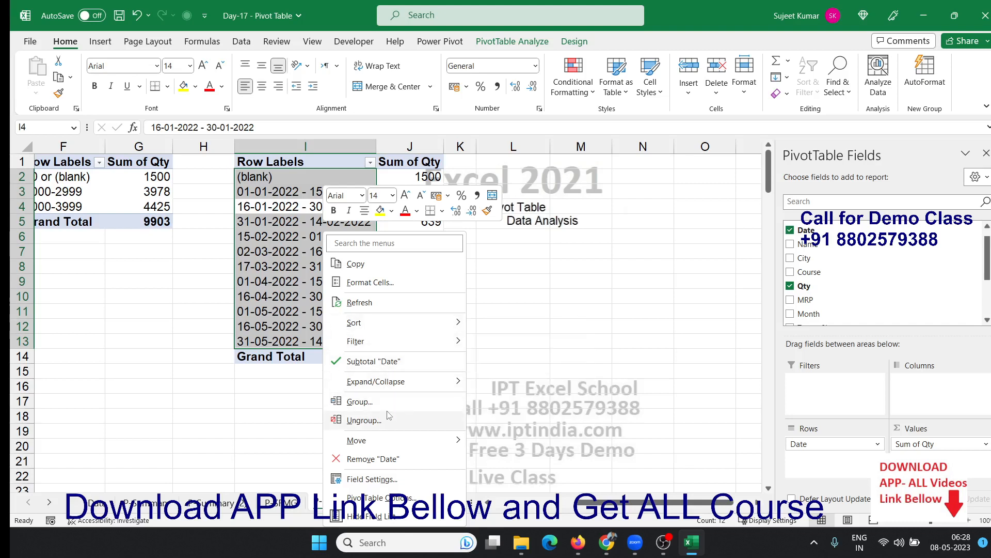
{"action": "left_click", "coordinate": [360, 402]}
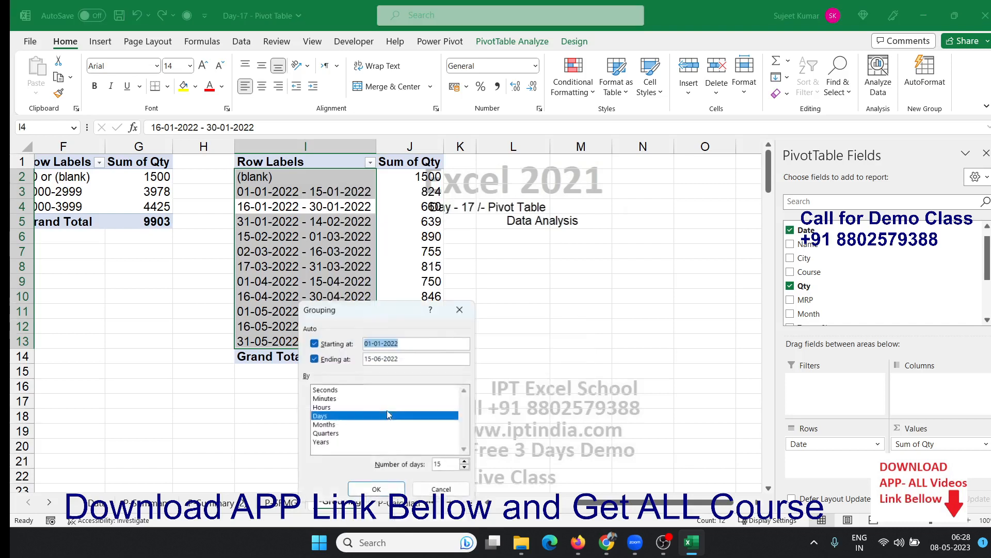
{"action": "left_click_drag", "start_coordinate": [383, 310], "coordinate": [626, 178]}
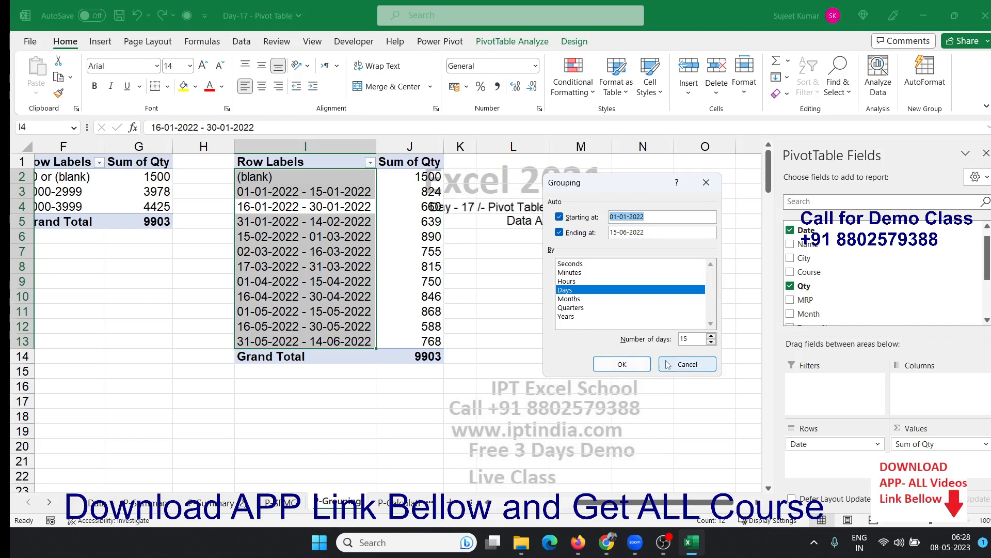
{"action": "left_click", "coordinate": [640, 369]}
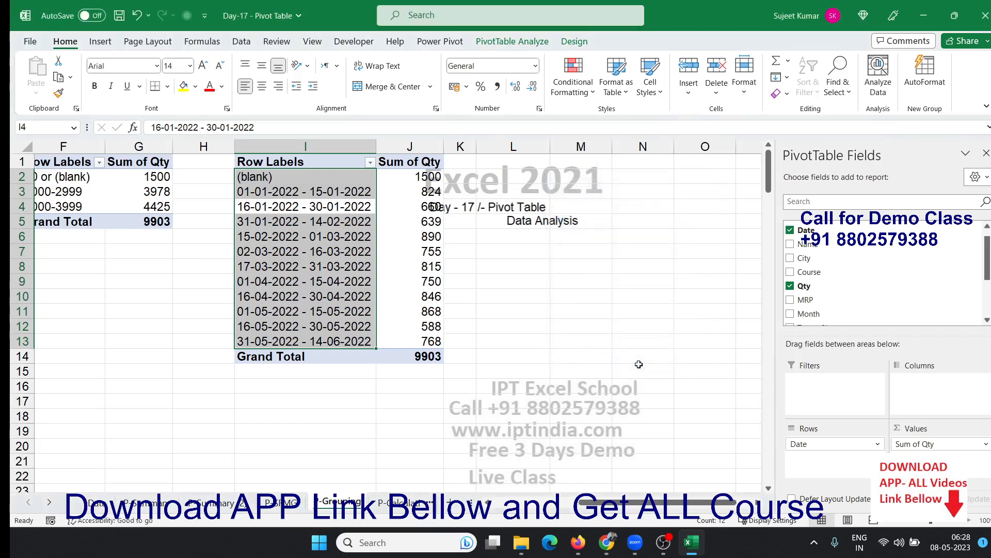